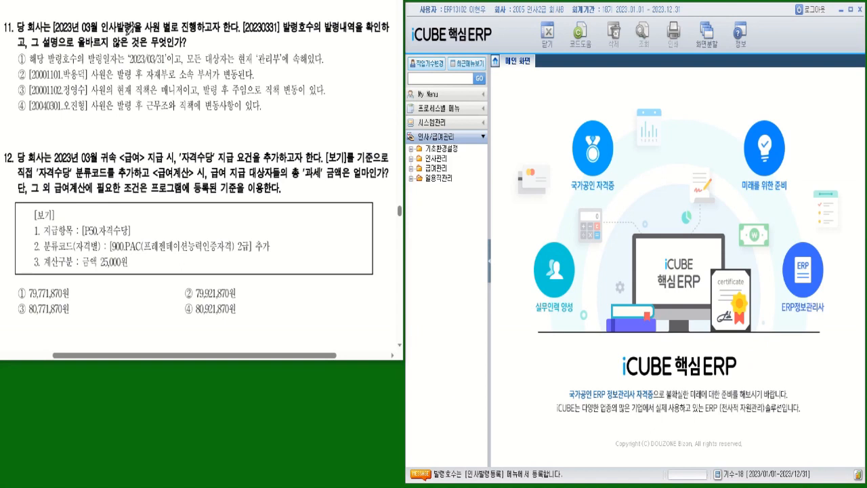
# Step: Underline in red question 11's key phrases: 03월 인사발령, 20230331 발령호수, 발령내역 확인 and 올바르지 않은 것
pyautogui.moveTo(82, 32); pyautogui.dragTo(181, 31)
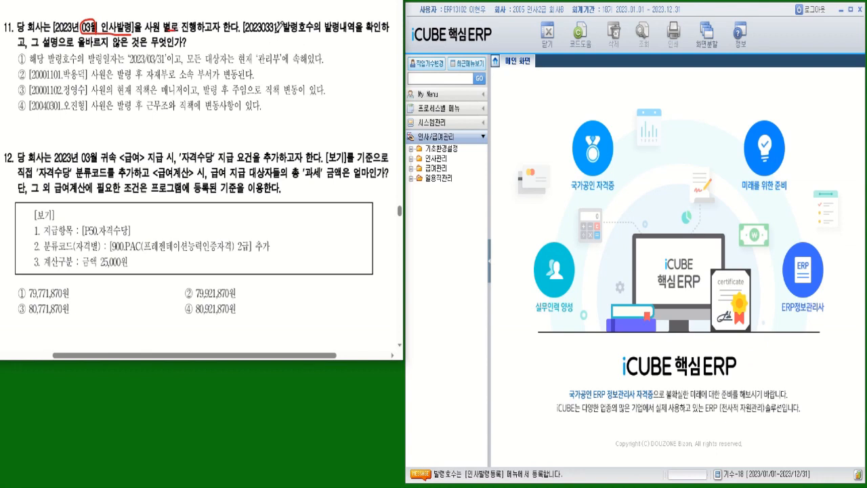
pyautogui.moveTo(252, 33); pyautogui.dragTo(386, 31)
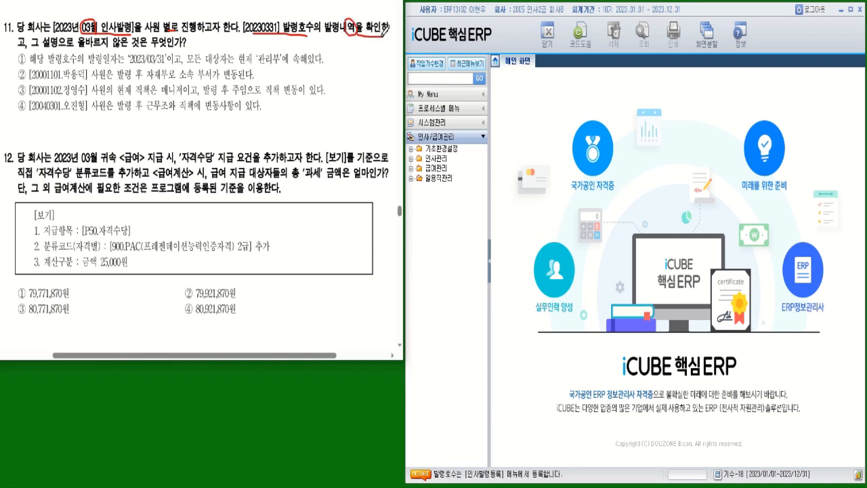
pyautogui.moveTo(81, 45)
pyautogui.mouseDown()
pyautogui.moveTo(128, 42)
pyautogui.moveTo(122, 37)
pyautogui.moveTo(127, 46)
pyautogui.mouseUp()
pyautogui.moveTo(128, 48); pyautogui.dragTo(187, 47)
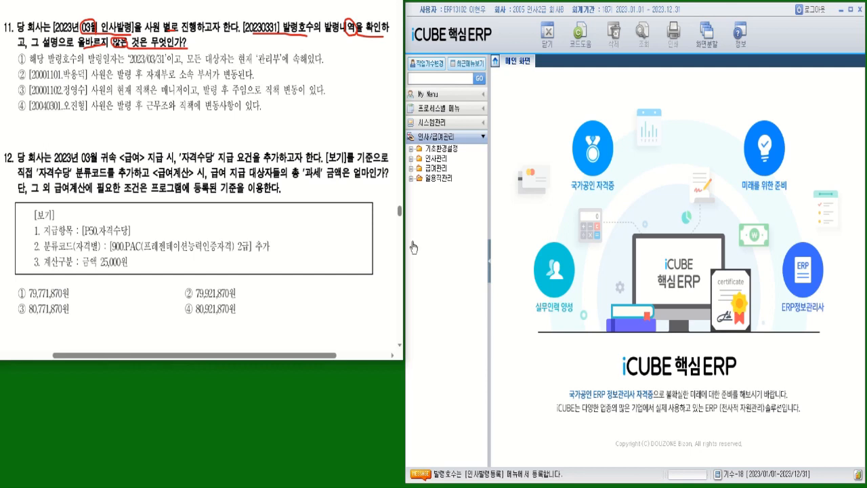
# Step: Open 인사발령(사원별) under 인사관리 and load the 부서이동 order with 발령호수 20230331
pyautogui.click(436, 158)
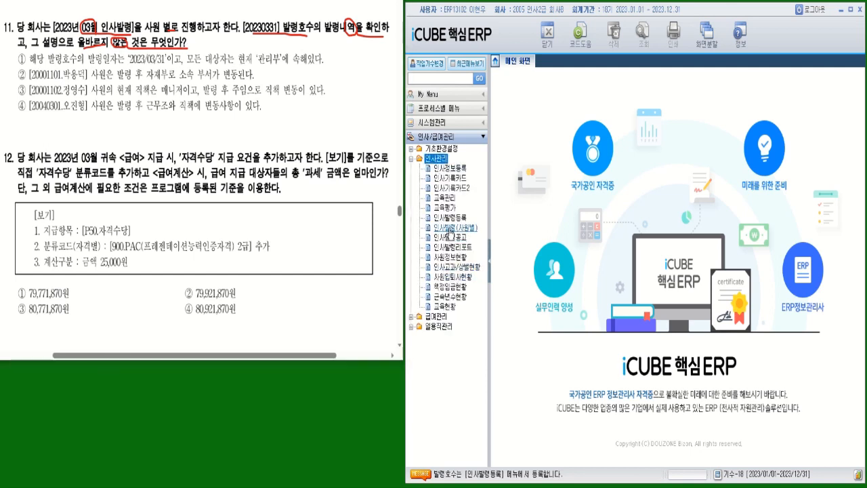
pyautogui.click(448, 229)
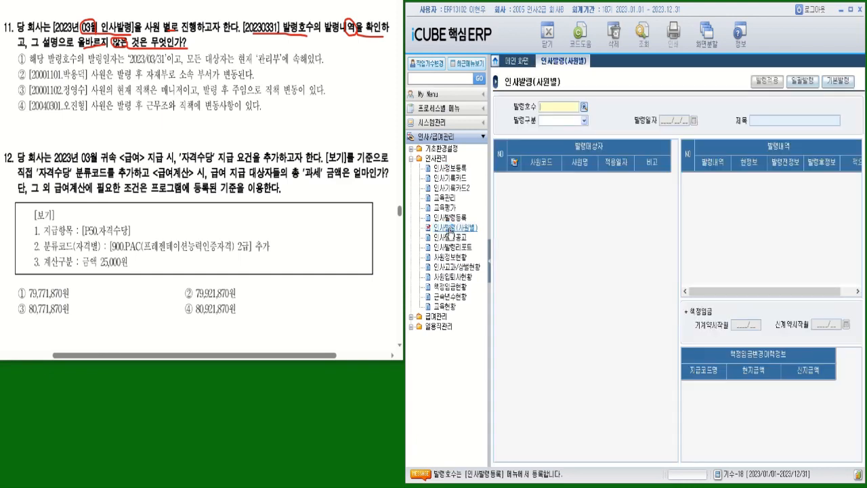
pyautogui.click(583, 107)
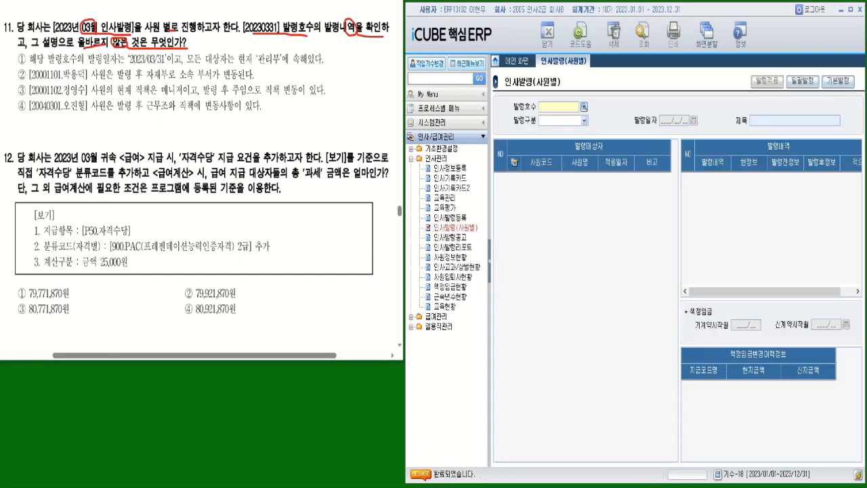
pyautogui.moveTo(570, 181); pyautogui.dragTo(536, 181)
pyautogui.moveTo(645, 287); pyautogui.dragTo(652, 396)
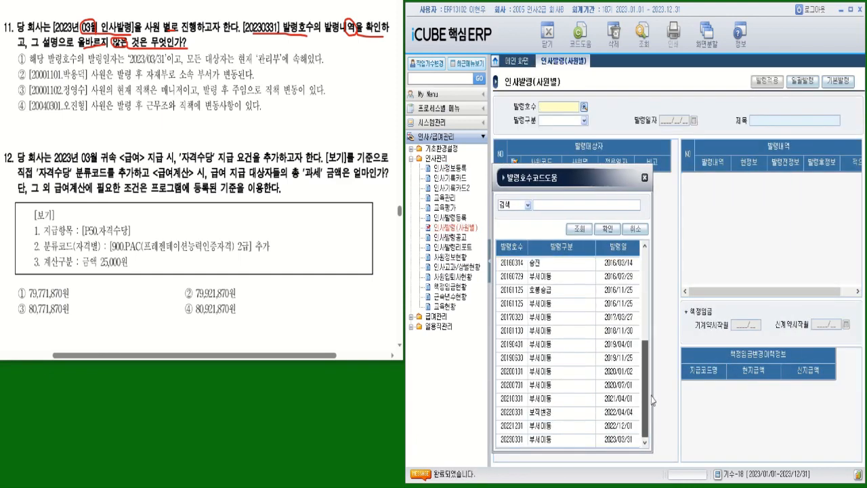
pyautogui.click(559, 440)
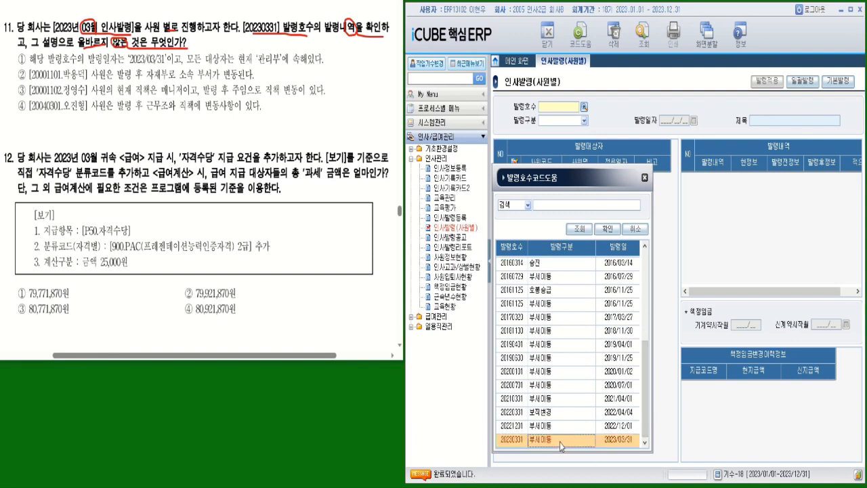
pyautogui.doubleClick(559, 442)
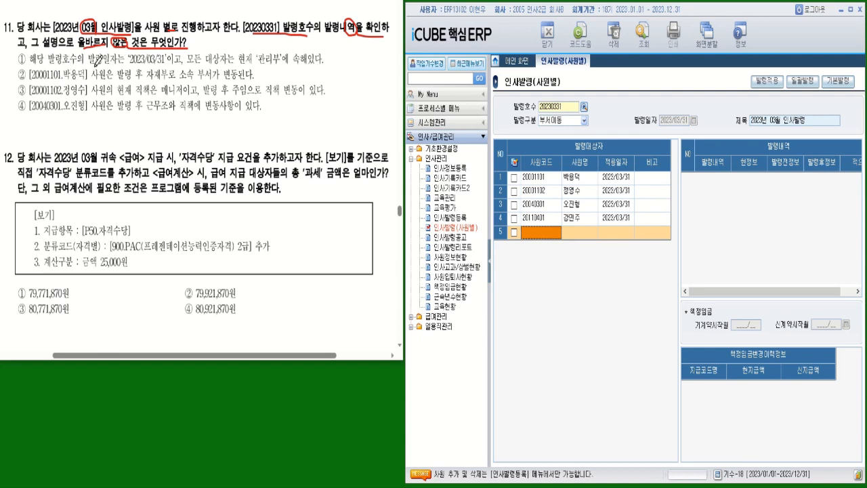
# Step: Compare the order date and every listed employee's current department with statement ① of question 11, and check-mark ① as the answer
pyautogui.moveTo(126, 65)
pyautogui.mouseDown()
pyautogui.moveTo(191, 62)
pyautogui.moveTo(204, 52)
pyautogui.mouseUp()
pyautogui.moveTo(266, 64); pyautogui.dragTo(314, 63)
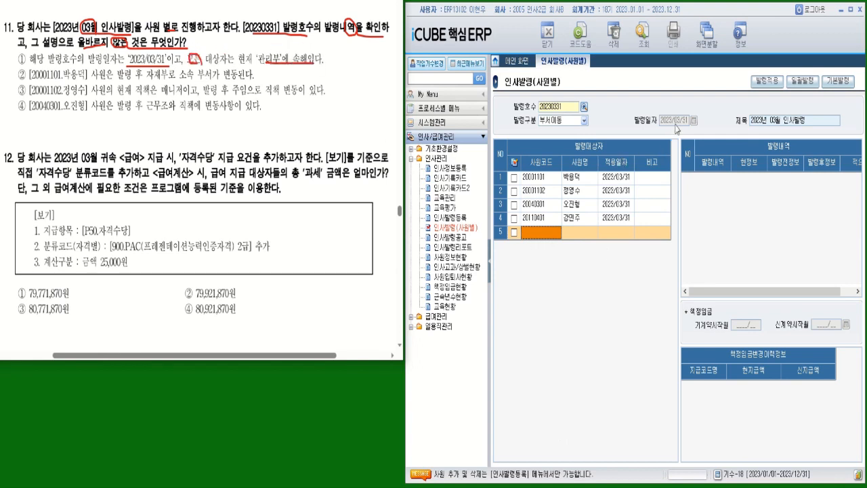
pyautogui.press('ctrl')
pyautogui.press('ctrl')
pyautogui.press('ctrl')
pyautogui.click(575, 182)
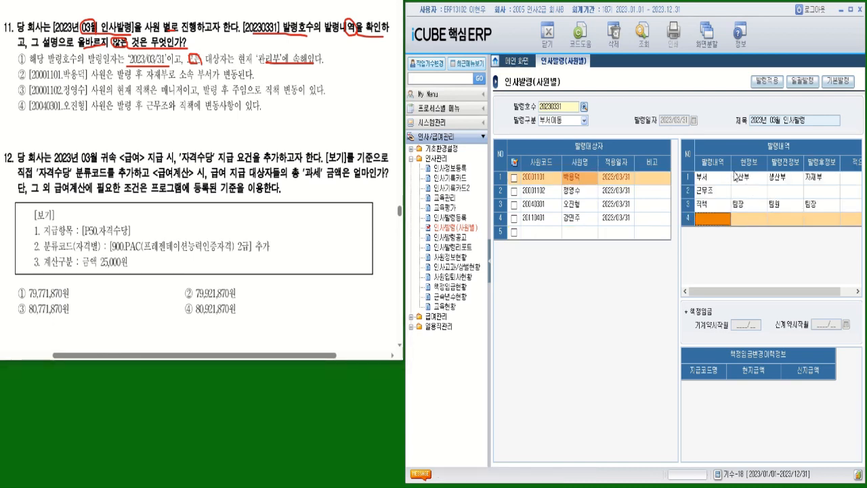
pyautogui.click(580, 193)
pyautogui.click(581, 205)
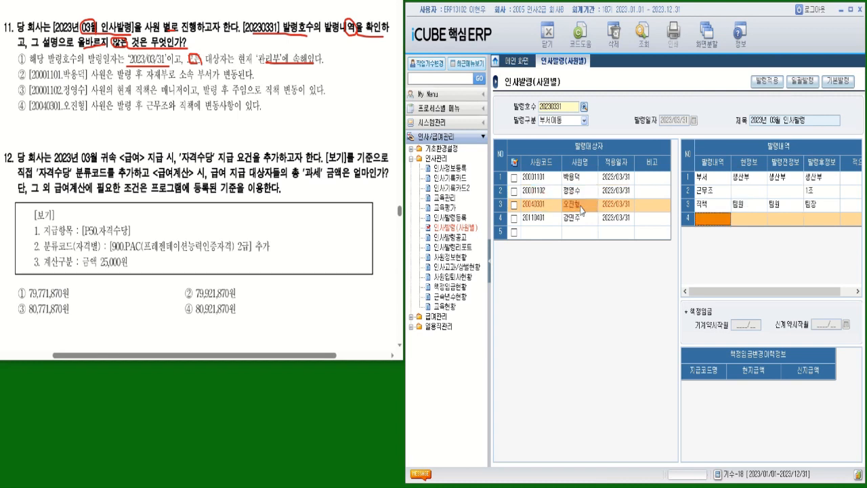
pyautogui.click(624, 217)
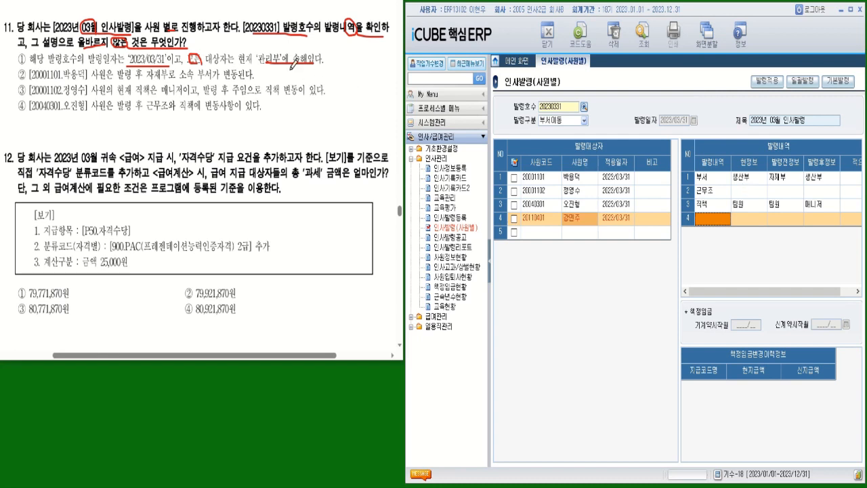
pyautogui.moveTo(269, 61)
pyautogui.mouseDown()
pyautogui.moveTo(278, 49)
pyautogui.moveTo(283, 58)
pyautogui.mouseUp()
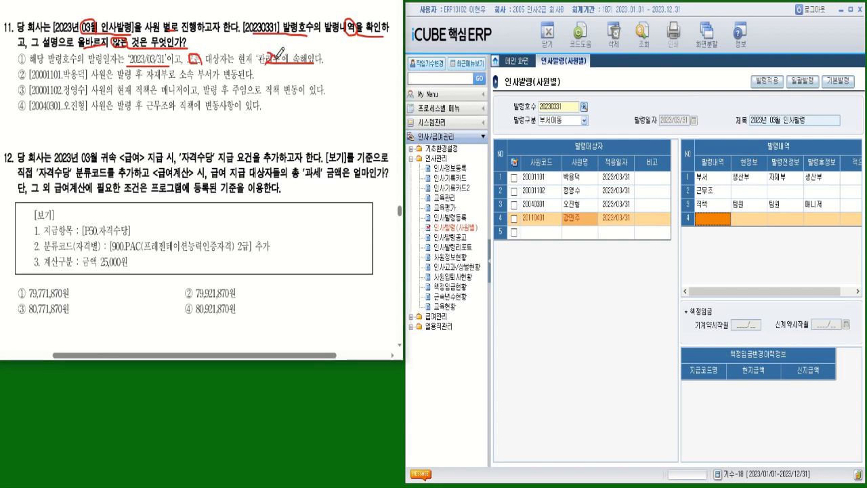
pyautogui.moveTo(18, 46); pyautogui.dragTo(28, 51)
# Step: Check the first employee's department after the order against statement ② and mark the statement as true
pyautogui.moveTo(63, 80); pyautogui.dragTo(255, 80)
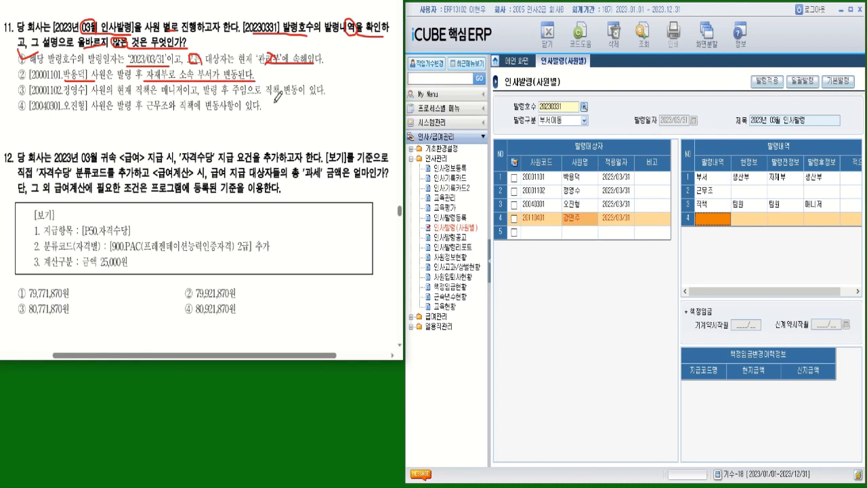
pyautogui.click(577, 182)
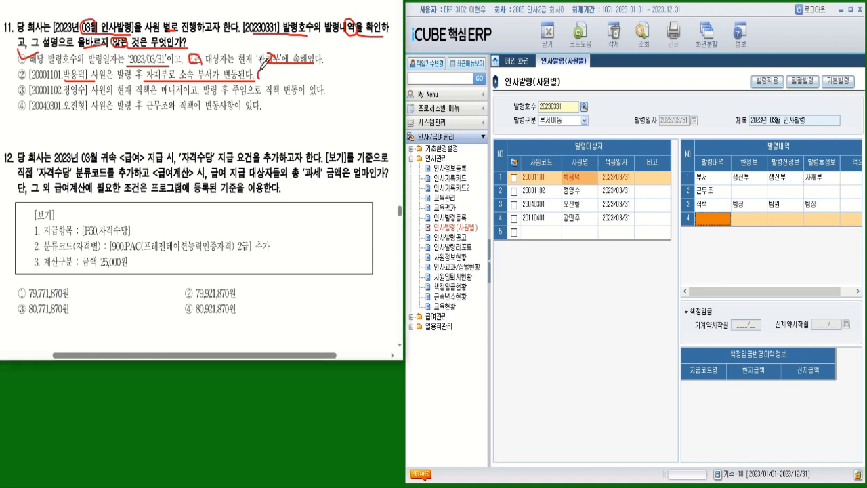
pyautogui.moveTo(261, 71); pyautogui.dragTo(260, 72)
# Step: Check the second employee's current and post-order 직책 against statement ③ and mark the statement as true
pyautogui.moveTo(155, 95); pyautogui.dragTo(326, 96)
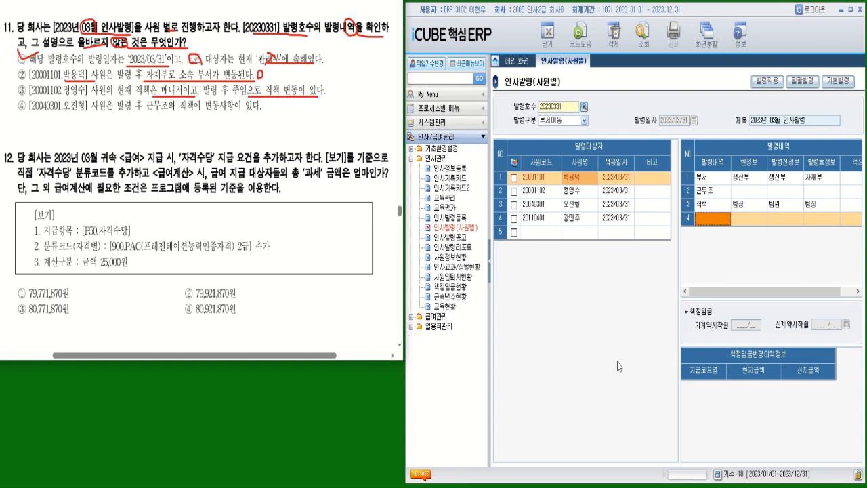
pyautogui.click(580, 198)
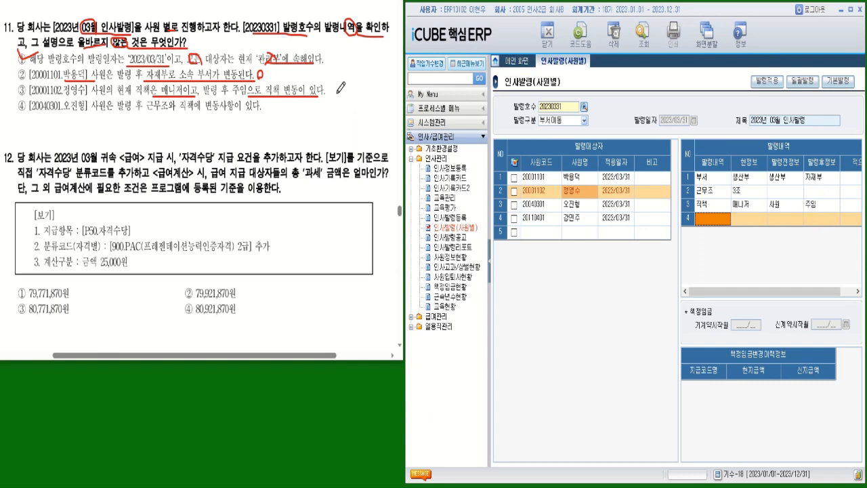
pyautogui.moveTo(339, 84); pyautogui.dragTo(338, 86)
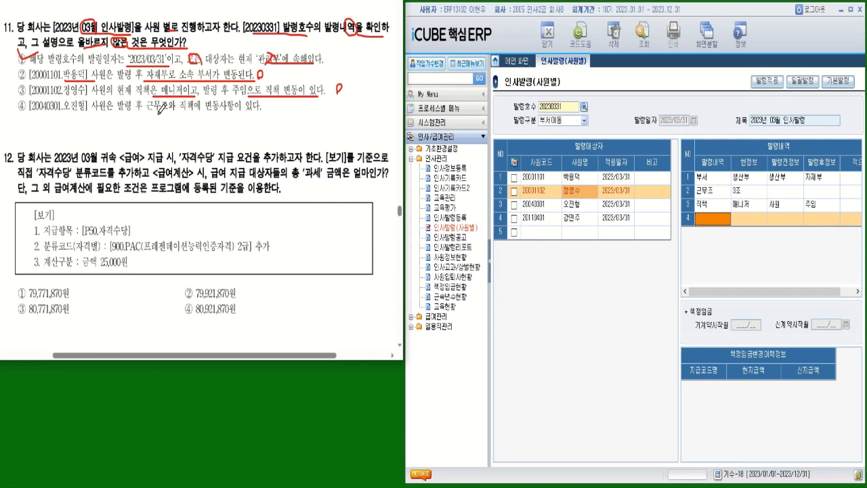
# Step: Check the third employee's 근무조 and 직책 changes against statement ④ and mark the statement as true
pyautogui.moveTo(146, 114); pyautogui.dragTo(233, 113)
pyautogui.click(575, 205)
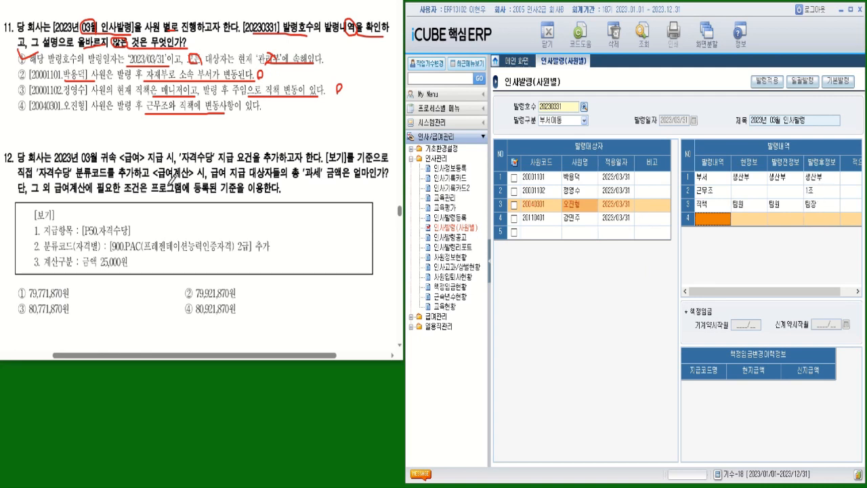
pyautogui.moveTo(271, 109); pyautogui.dragTo(272, 112)
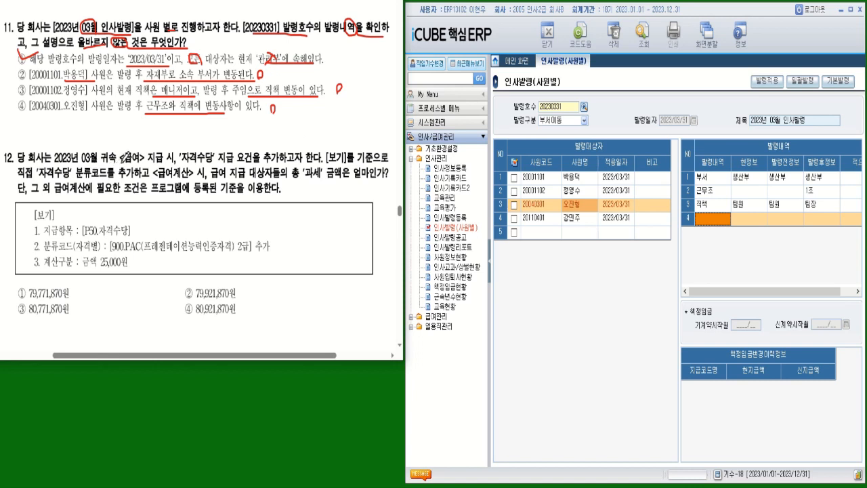
# Step: Underline question 12's key conditions, including 자격수당, 급여계산, 과세 금액, P50, 프레젠테이션 2급 추가 and 금액 25,000원
pyautogui.moveTo(120, 163)
pyautogui.mouseDown()
pyautogui.moveTo(264, 163)
pyautogui.moveTo(259, 151)
pyautogui.moveTo(274, 147)
pyautogui.moveTo(264, 163)
pyautogui.mouseUp()
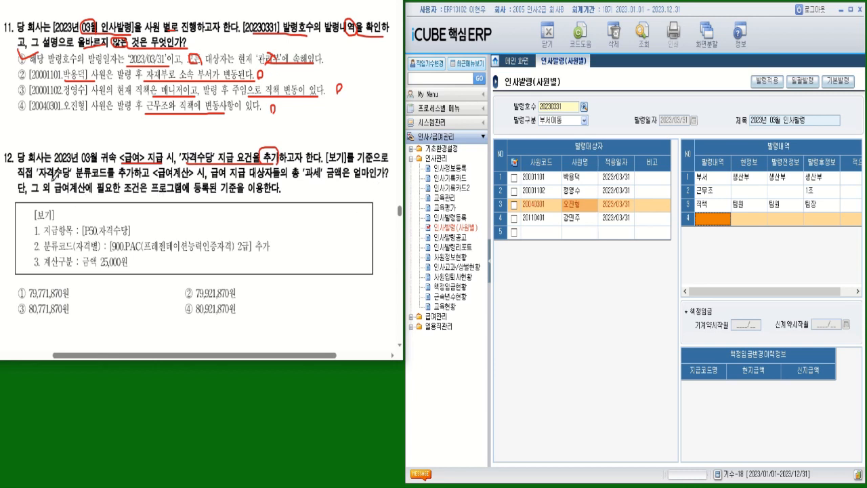
pyautogui.moveTo(95, 180); pyautogui.dragTo(199, 181)
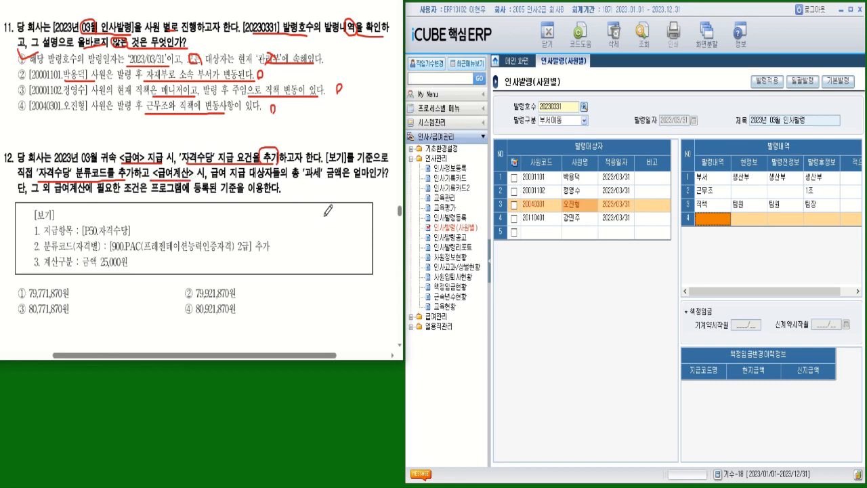
pyautogui.moveTo(300, 181); pyautogui.dragTo(388, 182)
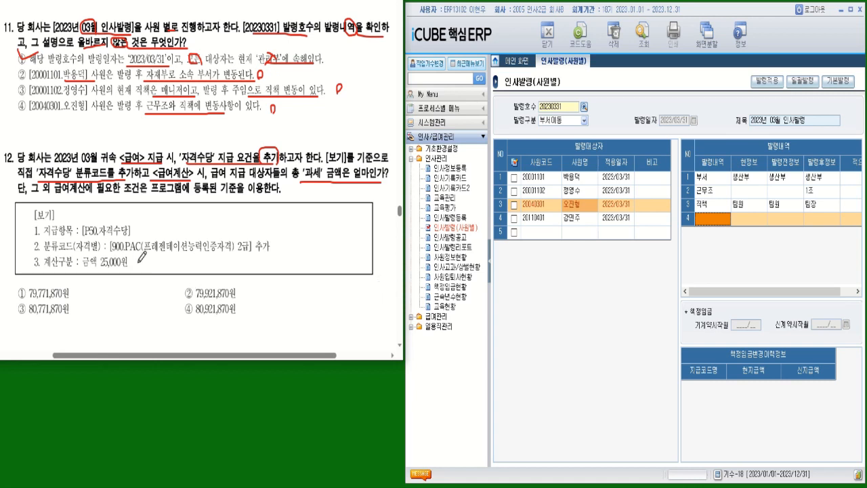
pyautogui.moveTo(84, 236); pyautogui.dragTo(131, 235)
pyautogui.moveTo(140, 251); pyautogui.dragTo(171, 251)
pyautogui.moveTo(269, 252); pyautogui.dragTo(237, 252)
pyautogui.moveTo(134, 268); pyautogui.dragTo(82, 267)
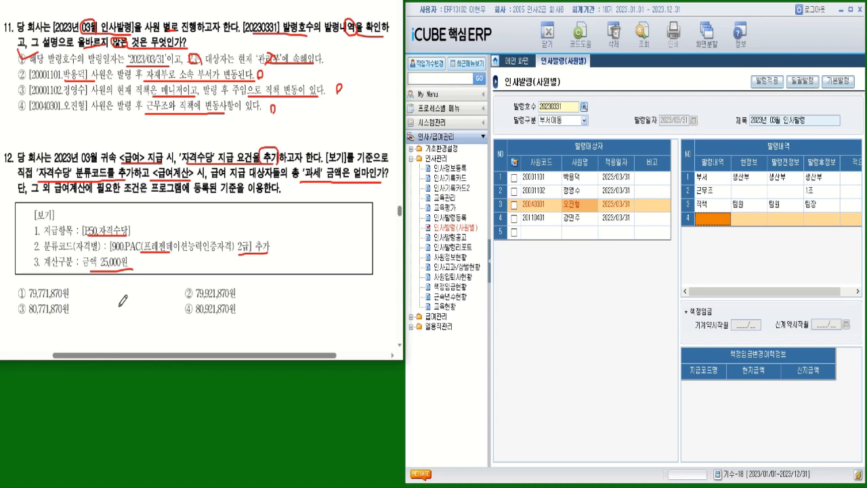
# Step: Open 지급공제항목등록 under 기초환경설정 and list the items for 급여구분 급여 and 지급/공제구분 지급
pyautogui.click(452, 150)
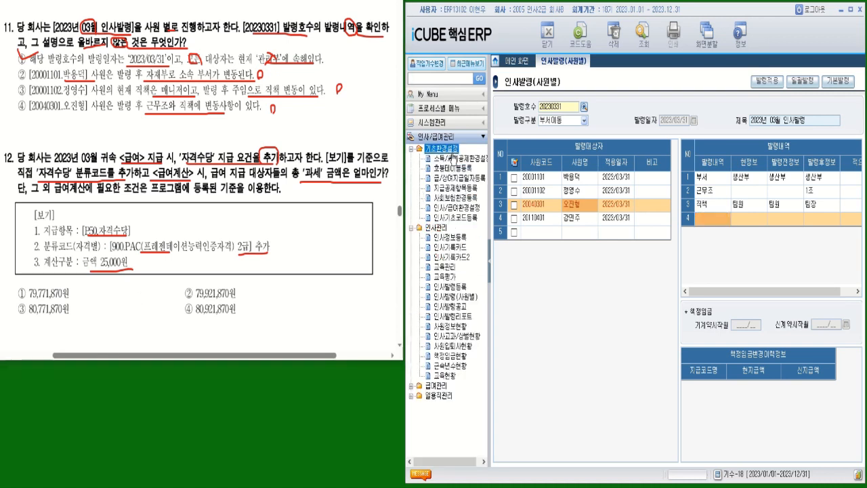
pyautogui.click(465, 190)
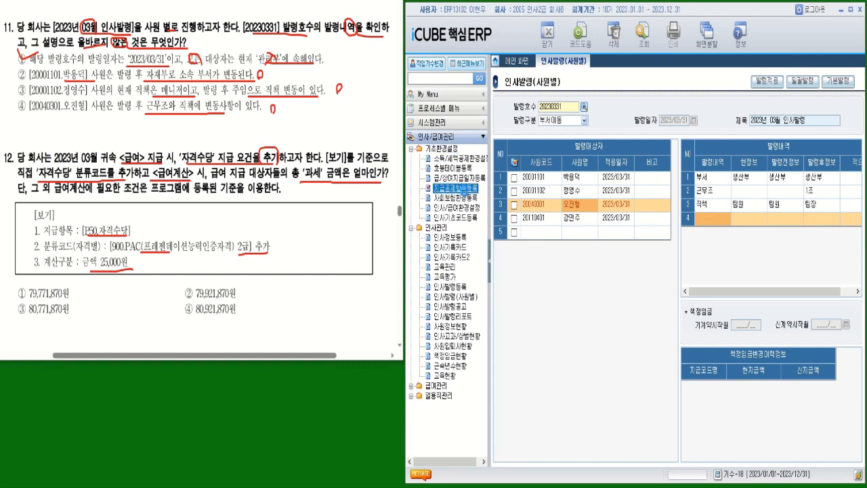
pyautogui.click(599, 108)
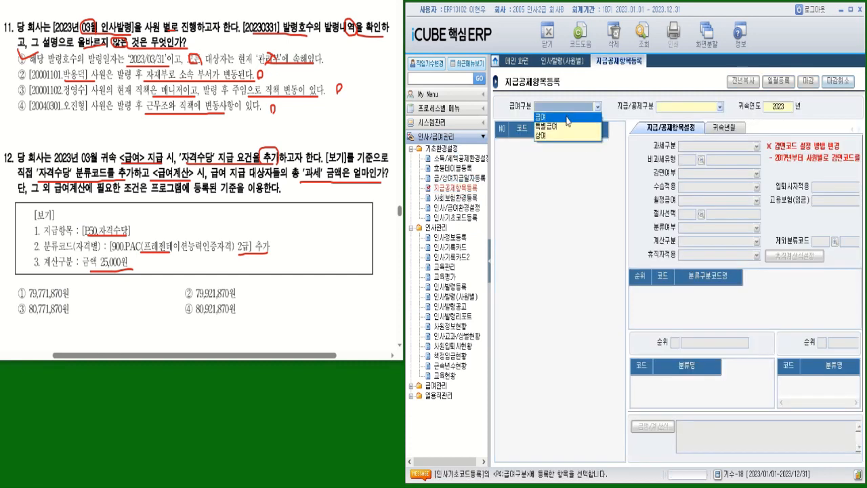
pyautogui.click(566, 117)
pyautogui.click(720, 107)
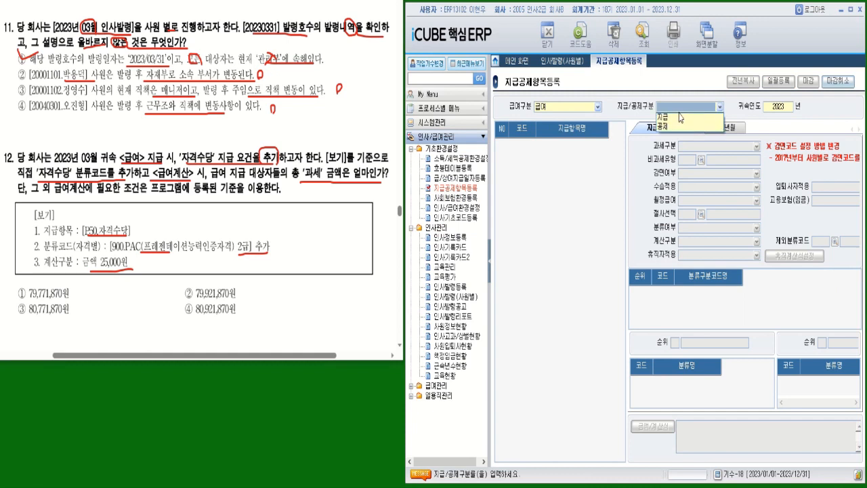
pyautogui.click(679, 117)
pyautogui.click(641, 32)
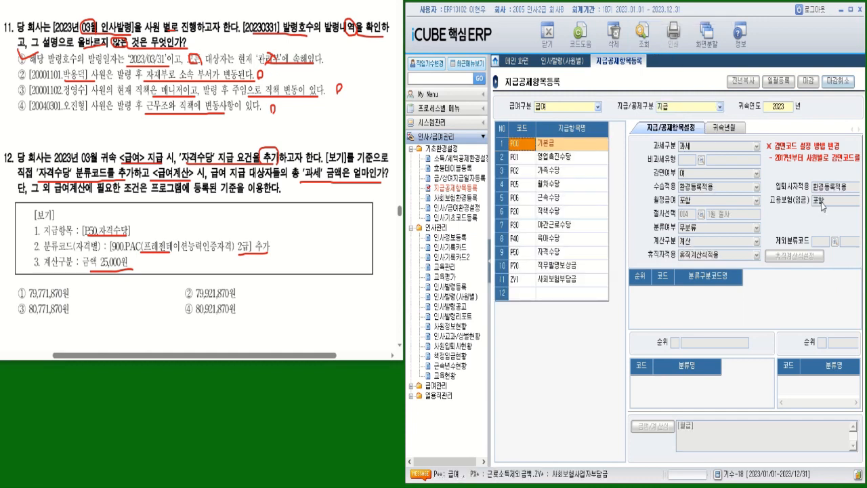
# Step: Cancel the closing (마감취소) of the 2023 payment items, confirming with the login password field left blank
pyautogui.click(846, 87)
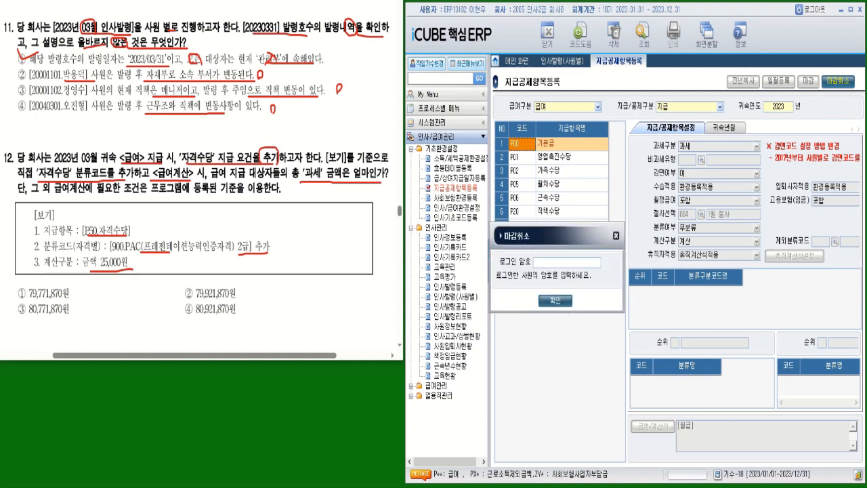
pyautogui.click(555, 300)
pyautogui.click(550, 281)
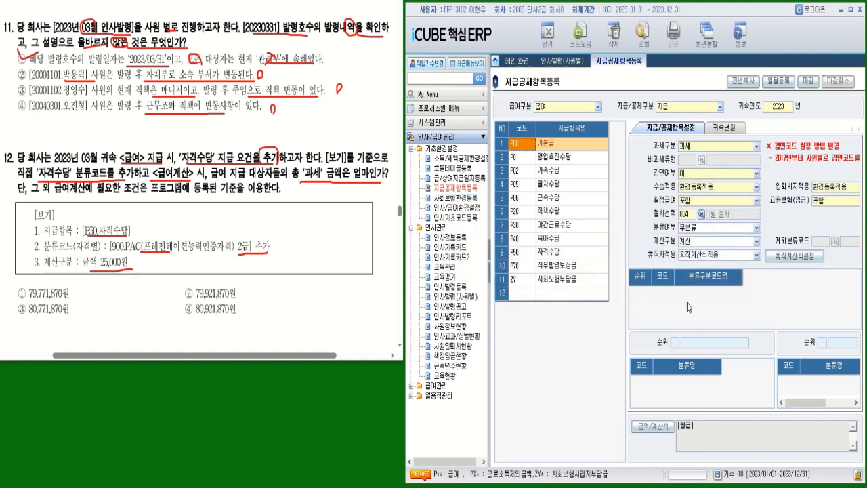
# Step: Add classification code 900, PAC(프레젠테이션능력인증자격) 2급, under the 자격별 classification of payment item P50 자격수당
pyautogui.click(550, 253)
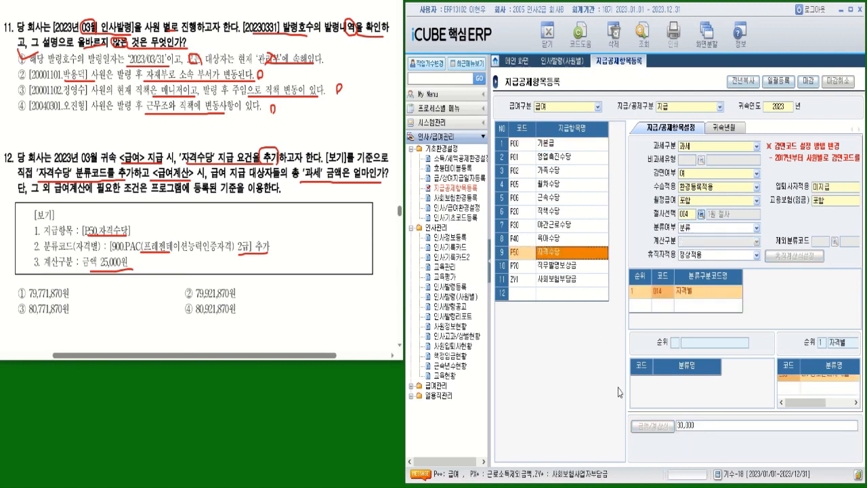
pyautogui.moveTo(718, 412); pyautogui.dragTo(719, 434)
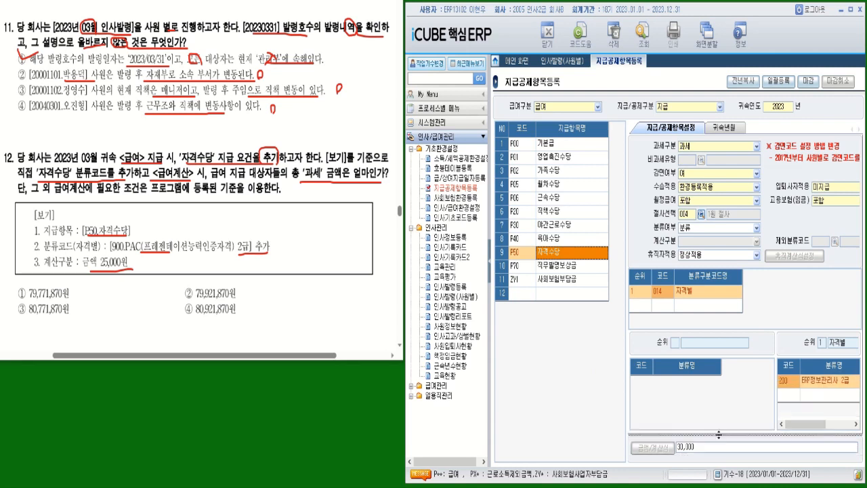
pyautogui.click(788, 398)
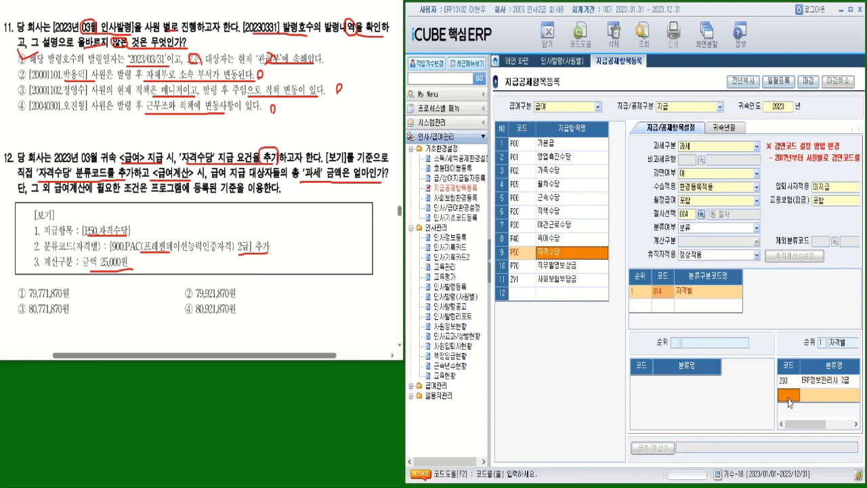
pyautogui.press('F2')
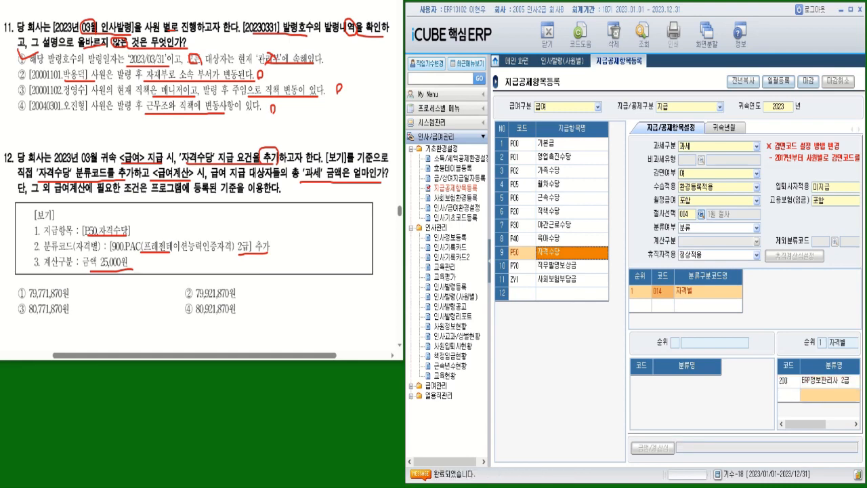
pyautogui.press('F2')
pyautogui.moveTo(640, 60); pyautogui.dragTo(517, 60)
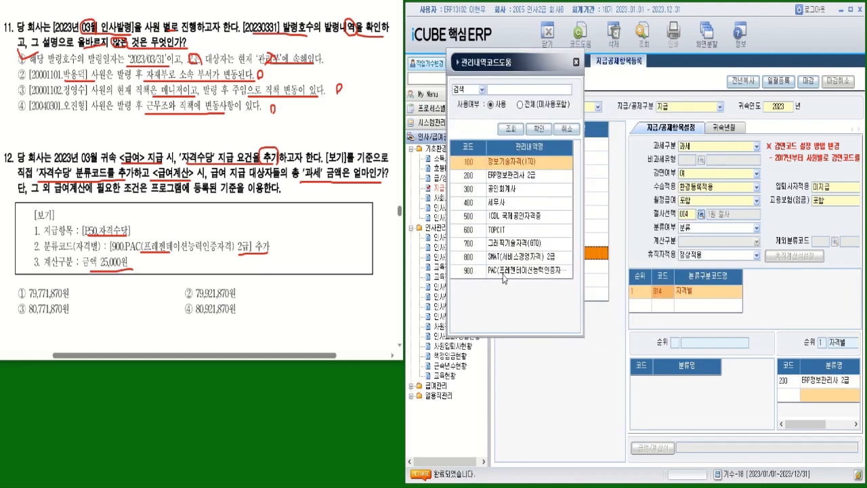
pyautogui.doubleClick(503, 271)
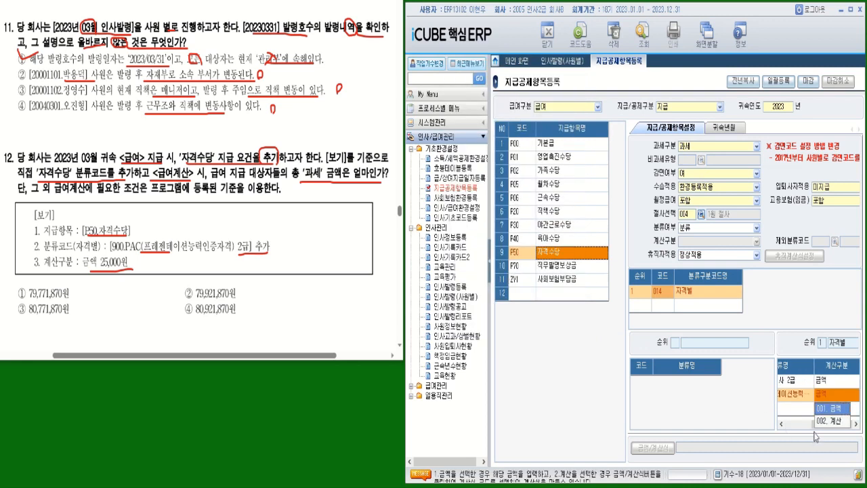
# Step: Set the new code 900 row's 계산구분 to 금액 with an amount of 25,000 and leave the item to store it
pyautogui.click(833, 410)
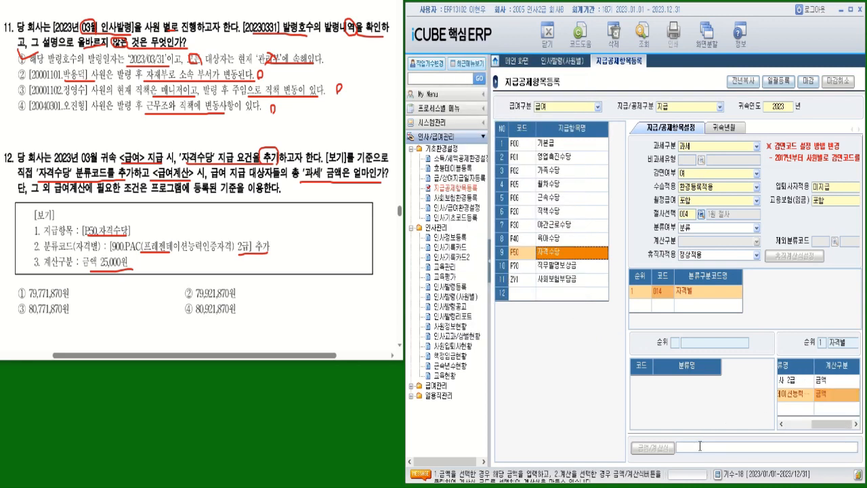
pyautogui.write('25000')
pyautogui.press('Return')
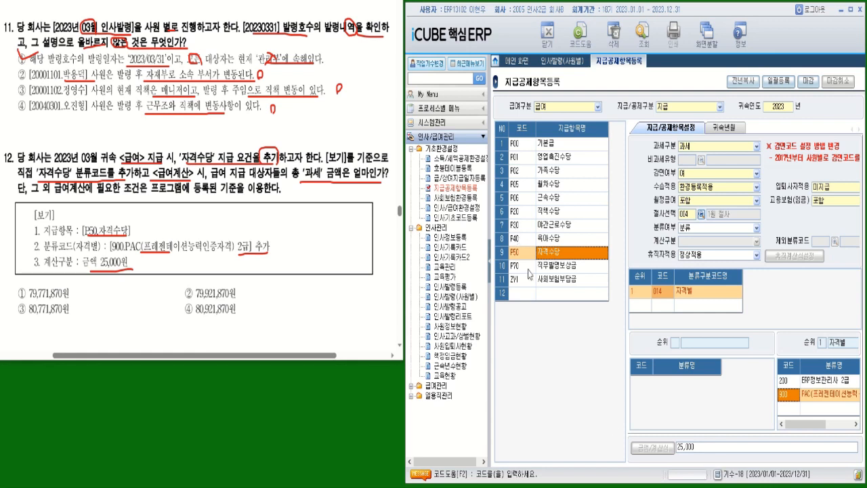
pyautogui.click(528, 293)
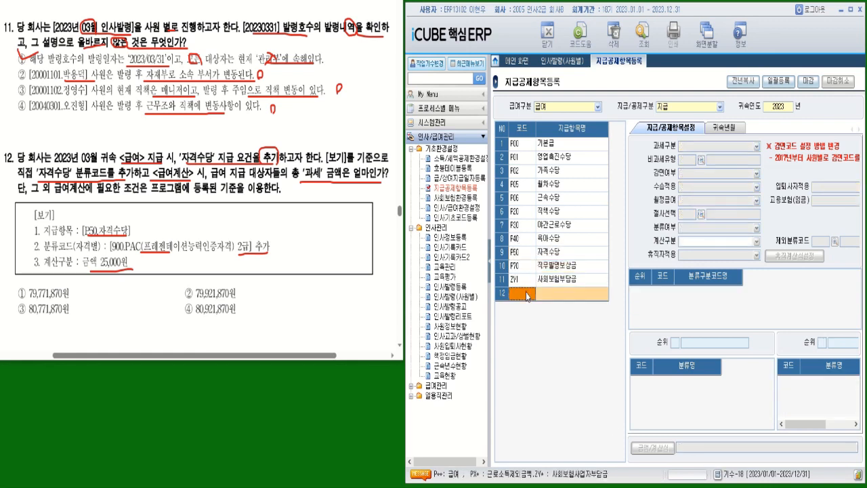
pyautogui.click(526, 268)
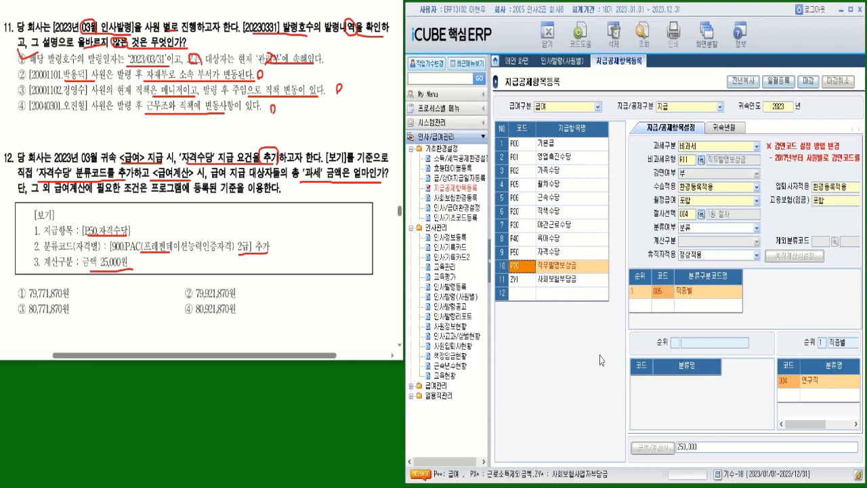
# Step: Open 상용직급여입력및계산 under 급여관리 and list the employees for 귀속연월 2023/03 with the 2023/03/24 급여 payment date
pyautogui.doubleClick(439, 386)
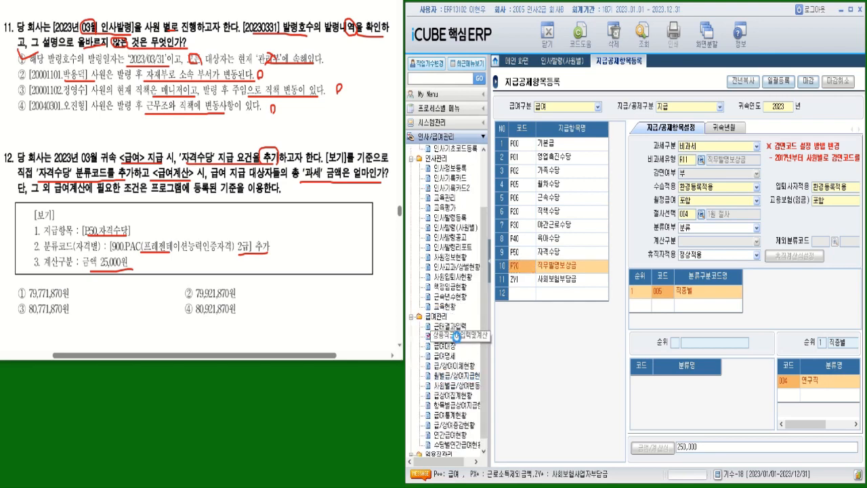
pyautogui.doubleClick(457, 336)
pyautogui.click(580, 107)
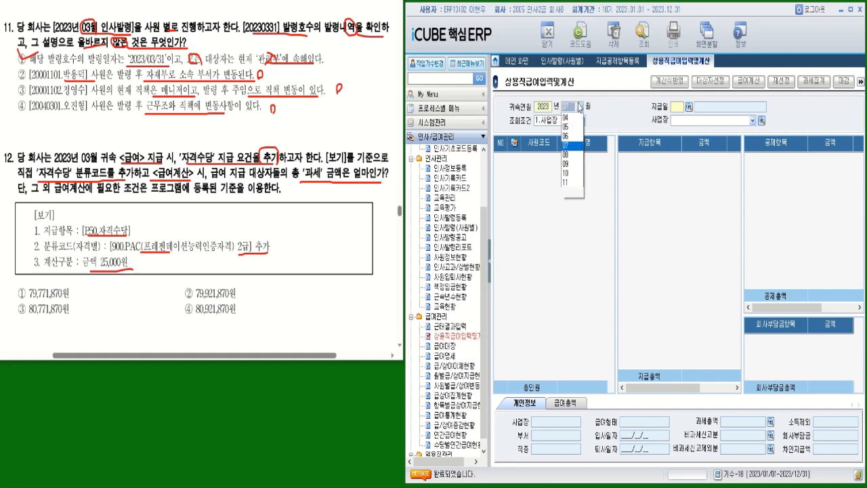
pyautogui.click(569, 135)
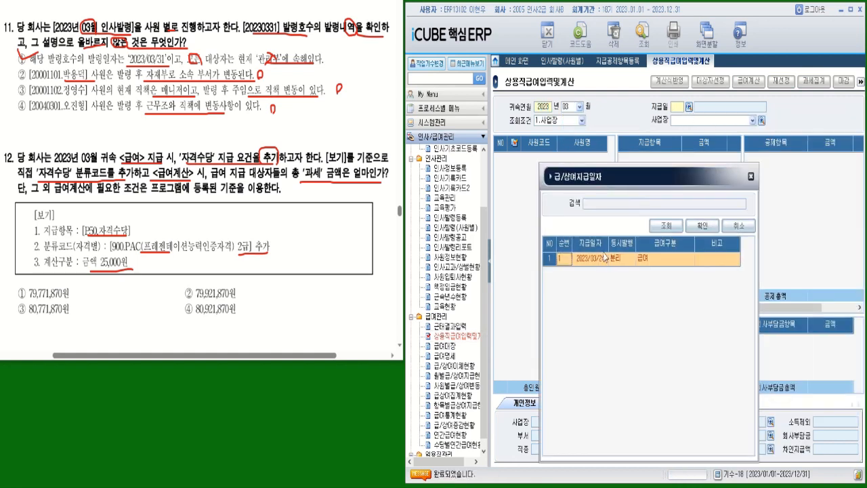
pyautogui.doubleClick(600, 260)
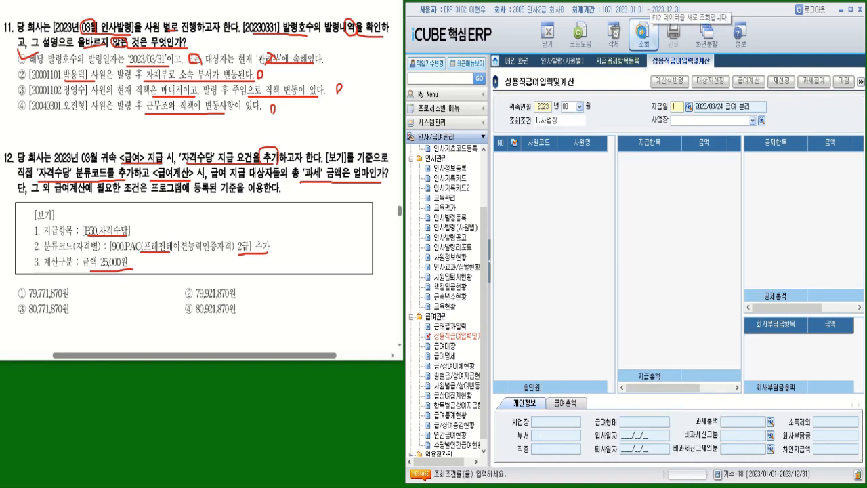
pyautogui.click(642, 32)
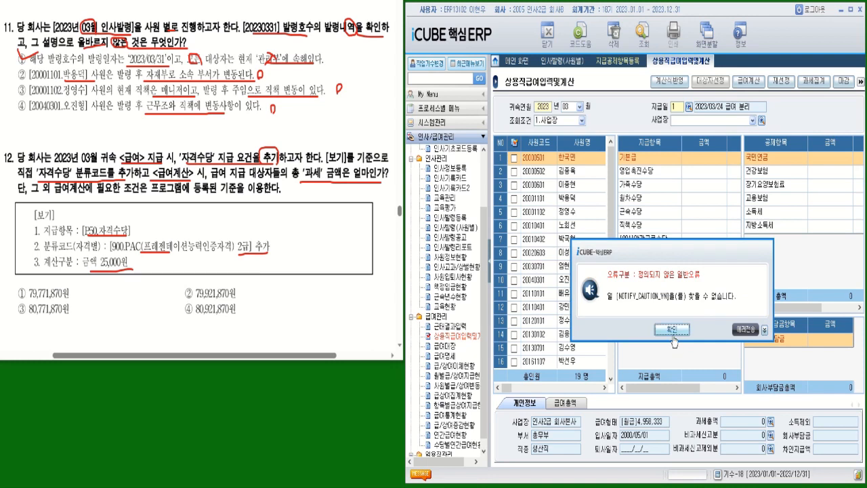
pyautogui.click(672, 329)
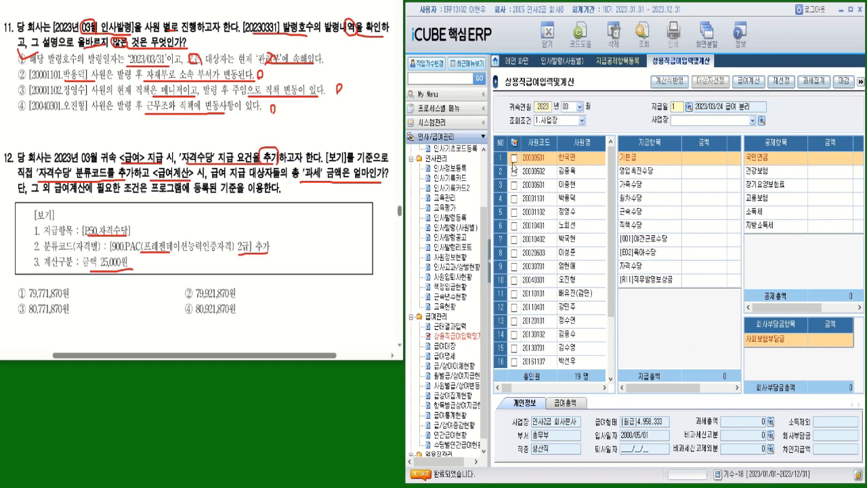
# Step: Run 급여계산 for all listed employees, check the total 과세 amount in 급여총액, and mark answer ② for question 12
pyautogui.click(514, 142)
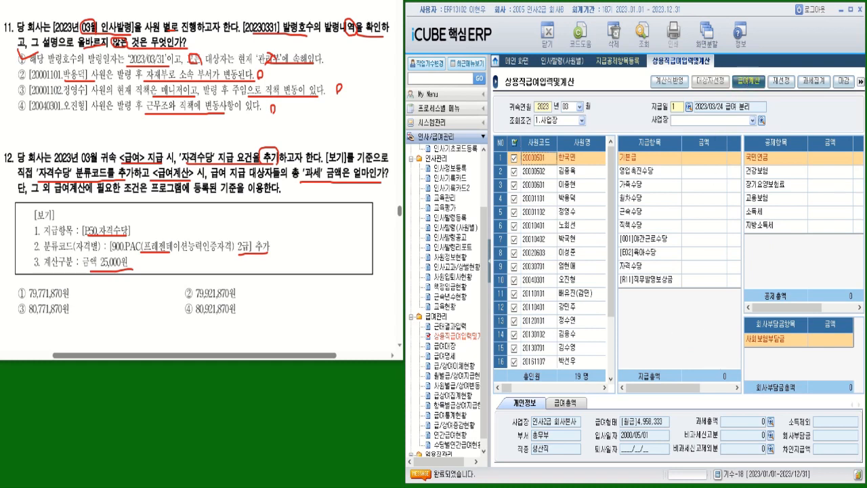
pyautogui.click(748, 80)
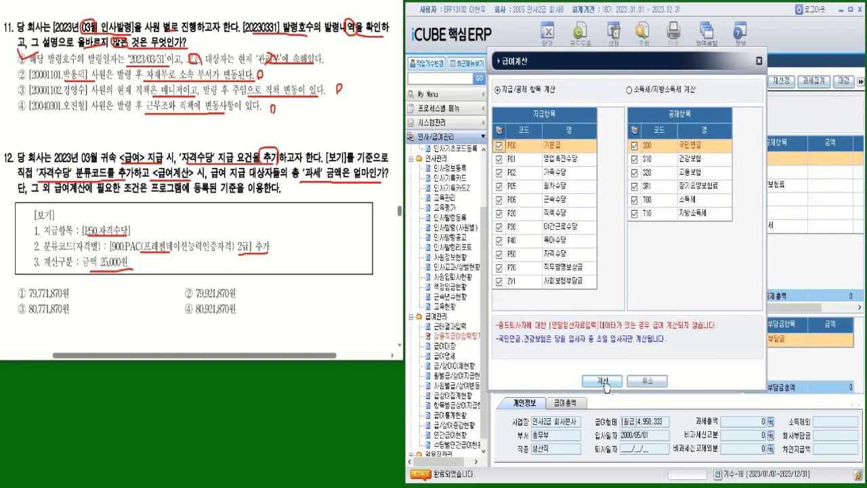
pyautogui.click(603, 380)
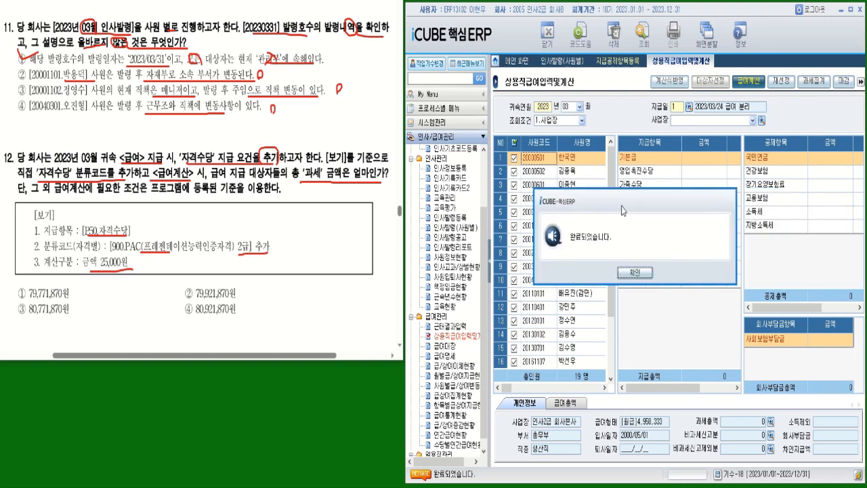
pyautogui.click(640, 274)
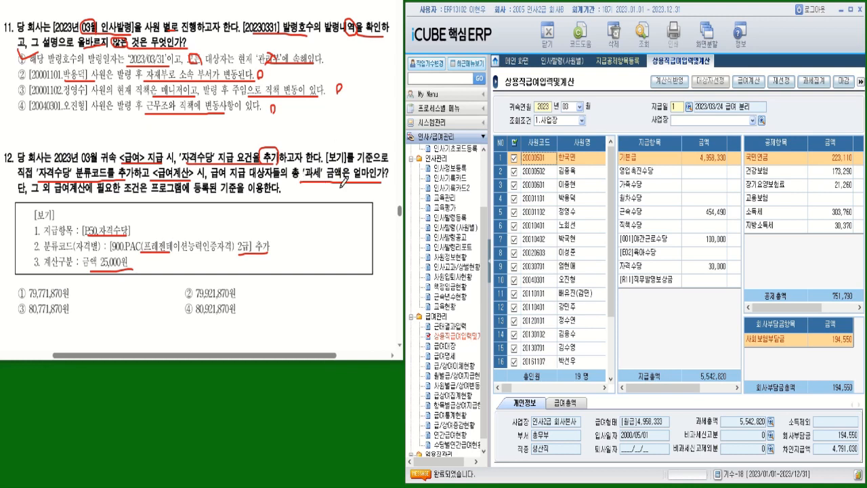
pyautogui.click(567, 403)
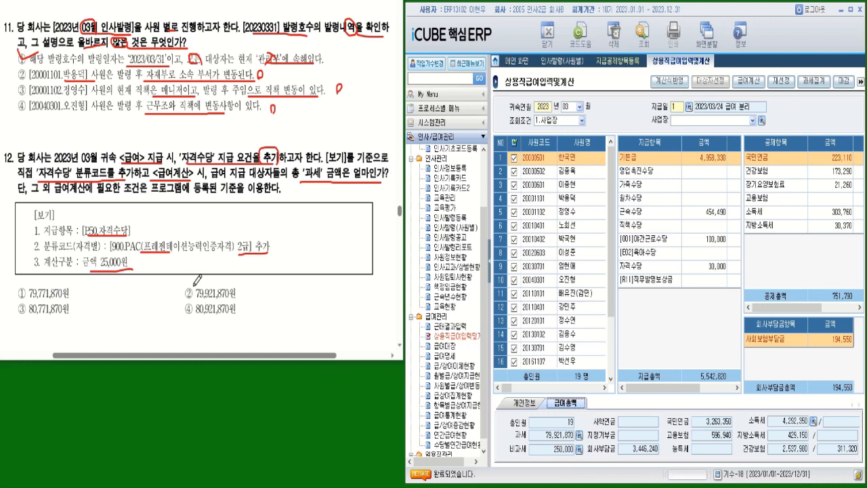
pyautogui.moveTo(181, 277)
pyautogui.mouseDown()
pyautogui.moveTo(189, 292)
pyautogui.moveTo(205, 277)
pyautogui.mouseUp()
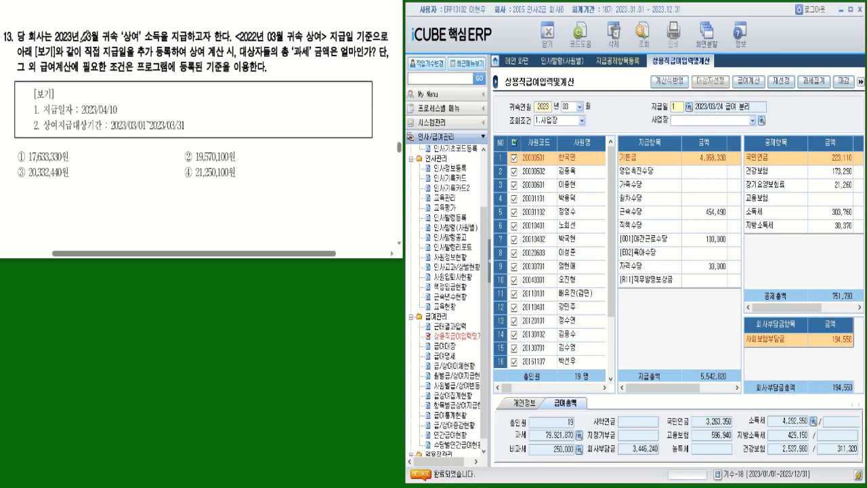
# Step: Mark question 13's key conditions: 03월, 상여 소득, 2022년 03월 귀속 상여 지급일 기준, 과세 금액 and 지급일자 2023/04/10
pyautogui.moveTo(80, 44)
pyautogui.mouseDown()
pyautogui.moveTo(269, 32)
pyautogui.moveTo(313, 44)
pyautogui.moveTo(384, 40)
pyautogui.mouseUp()
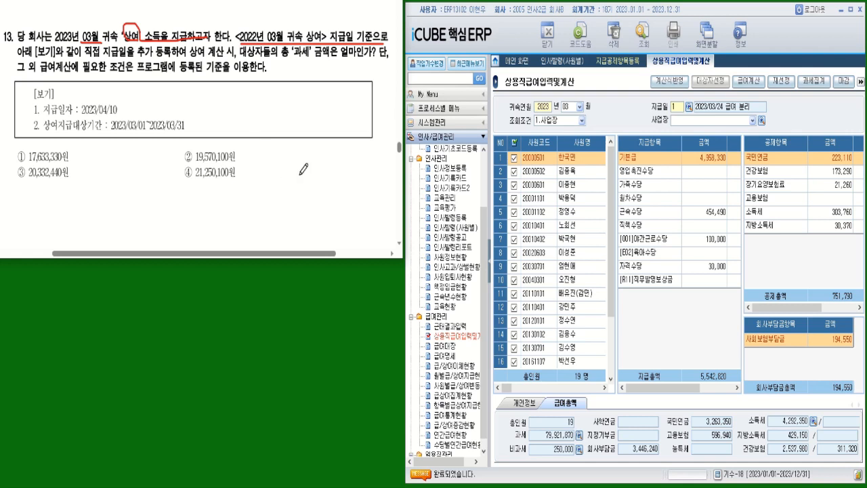
pyautogui.moveTo(297, 59); pyautogui.dragTo(357, 58)
pyautogui.moveTo(50, 114); pyautogui.dragTo(129, 113)
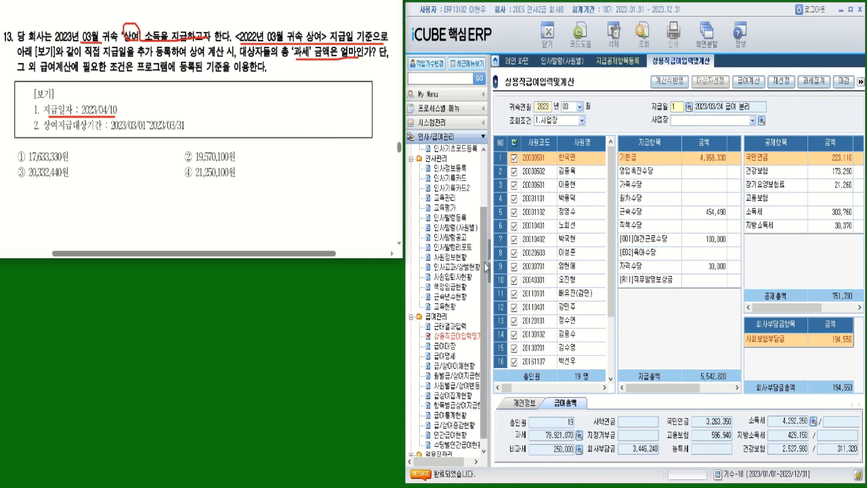
# Step: Open 급/상여지급일자등록 under 기초환경설정 and show the payment dates for 귀속연월 2023/03
pyautogui.scroll(2, 461, 176)
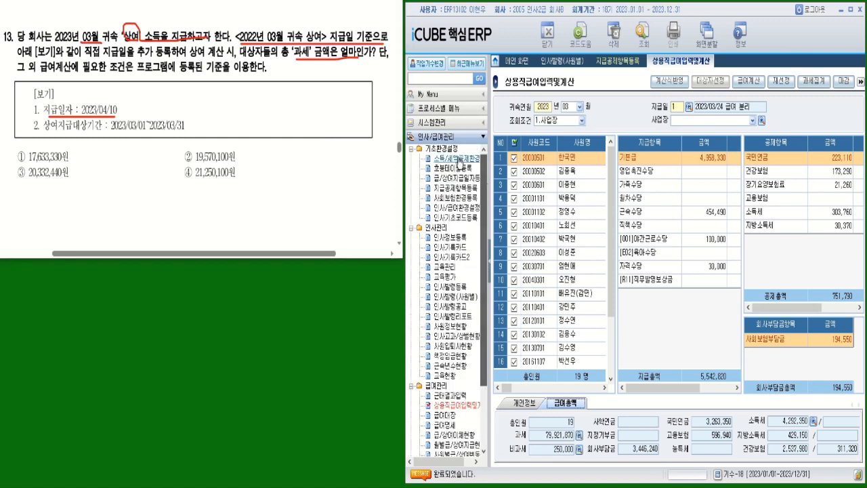
pyautogui.click(460, 178)
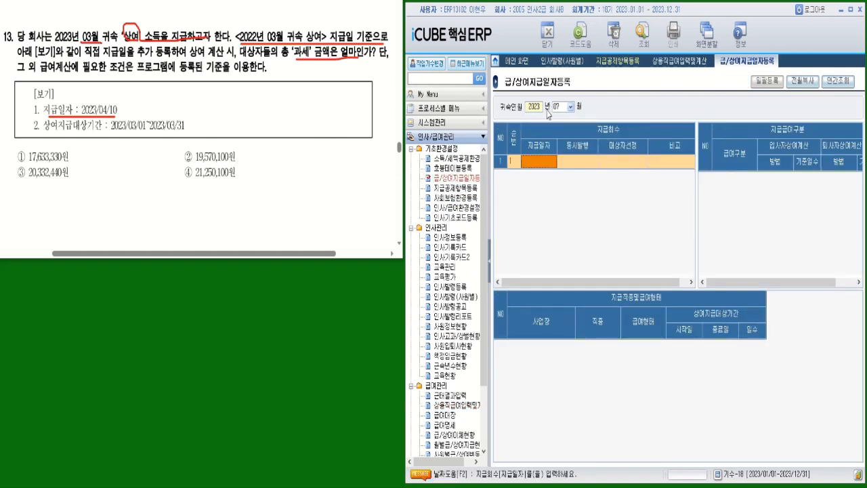
pyautogui.click(570, 108)
pyautogui.click(563, 136)
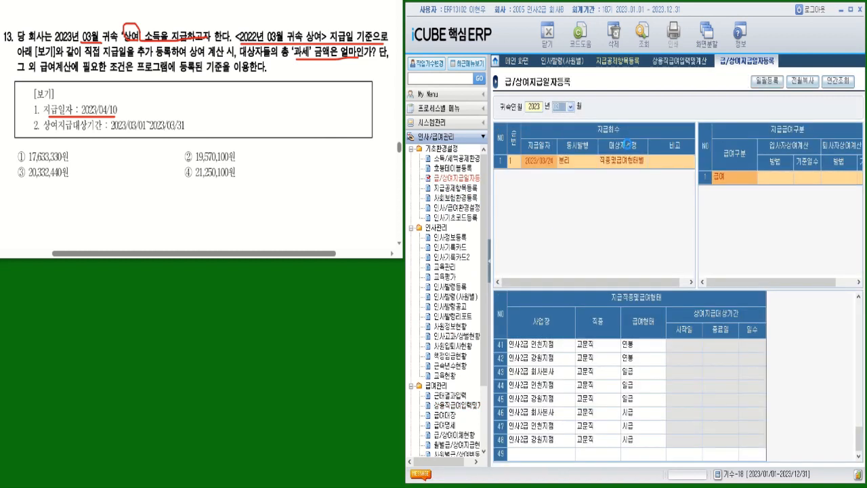
# Step: Copy the 2022/03 상여 payment record dated 2022/04/10 into March 2023 with 전월복사
pyautogui.click(800, 82)
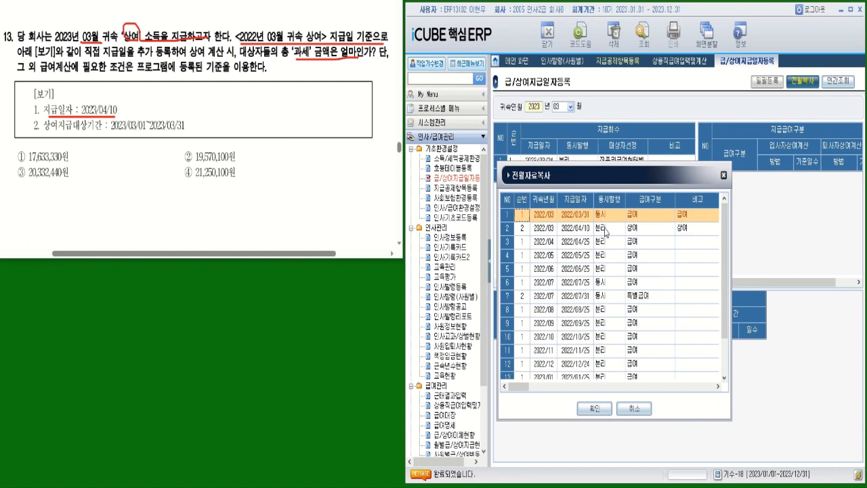
pyautogui.click(681, 231)
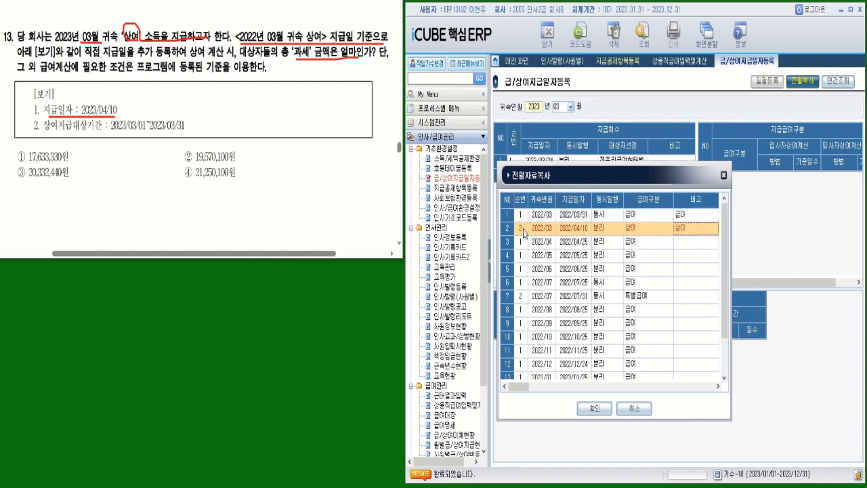
pyautogui.click(596, 409)
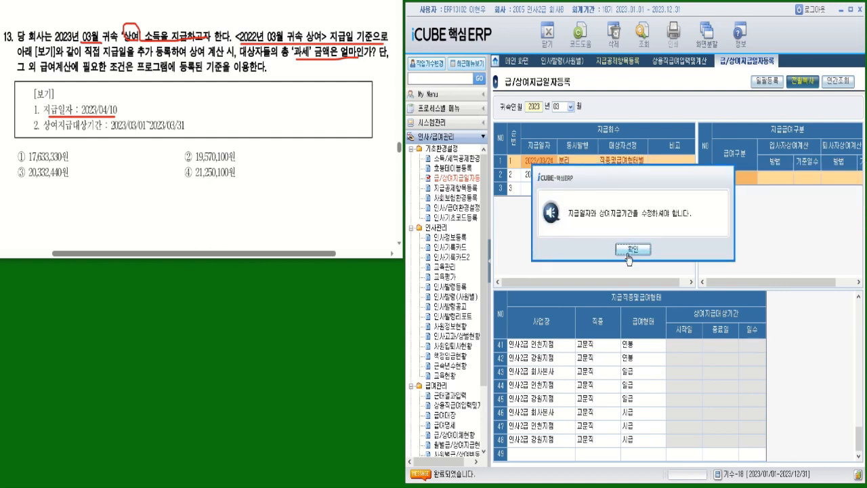
pyautogui.click(629, 251)
# Step: Set the copied 상여 record's 지급일자 to 2023/04/10
pyautogui.click(539, 178)
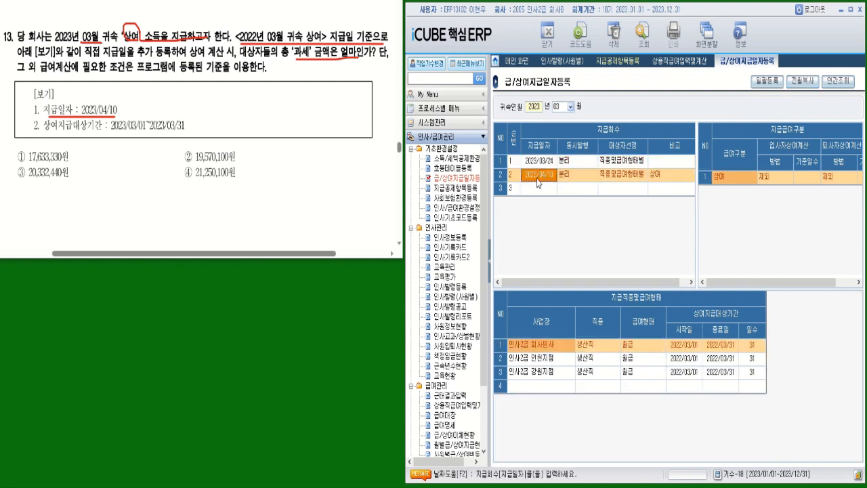
pyautogui.write('202')
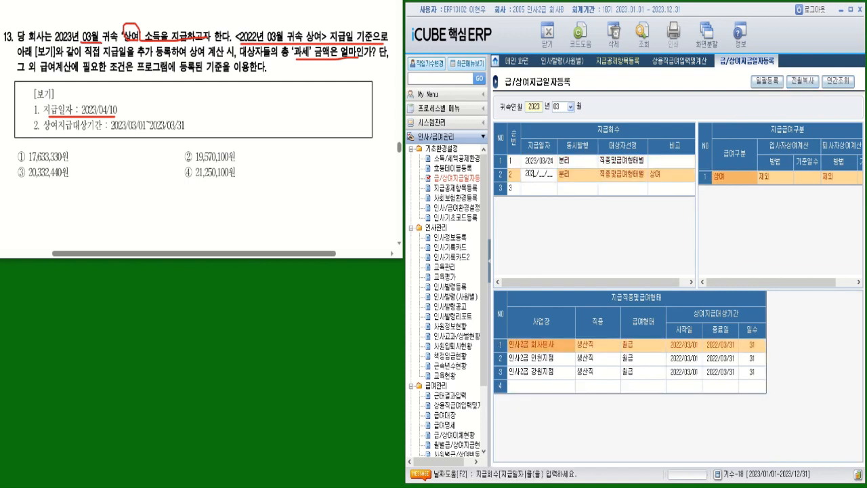
pyautogui.press('Return')
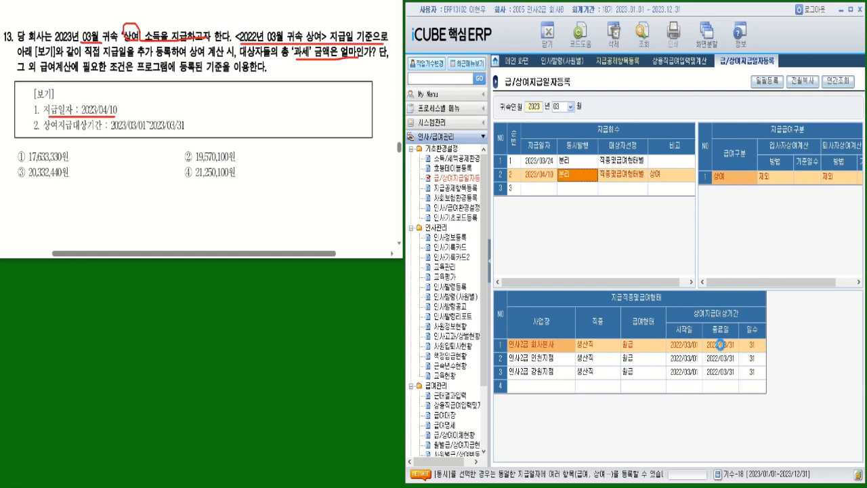
# Step: Set the 상여지급대상기간 종료일 of the 인사2급 회사본사 생산직 row to 2023/03/31
pyautogui.click(721, 347)
pyautogui.click(721, 347)
pyautogui.click(717, 344)
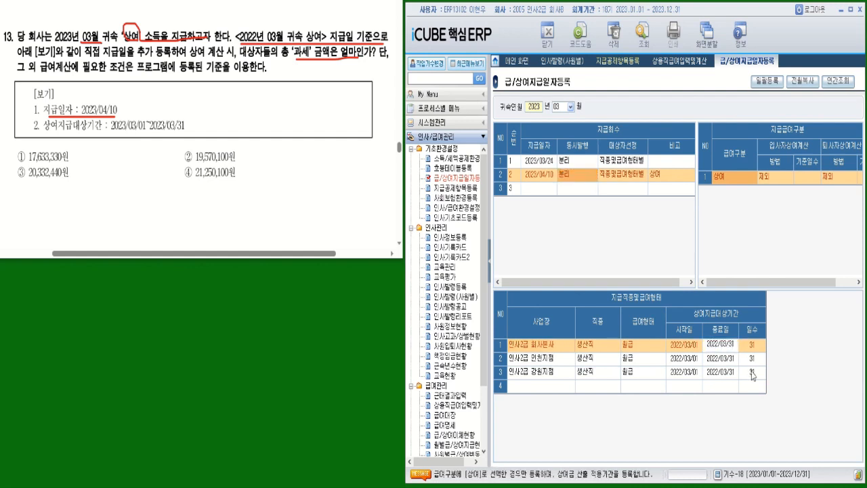
pyautogui.write('1')
pyautogui.press('Return')
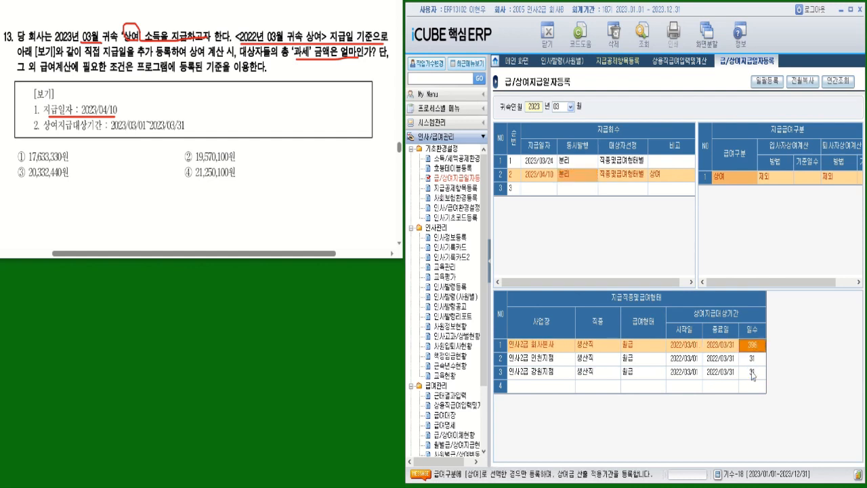
# Step: Set the 상여지급대상기간 종료일 of the 인사2급 인천지점 and 인사2급 강원지점 rows to 2023/03/31
pyautogui.click(720, 351)
pyautogui.click(722, 352)
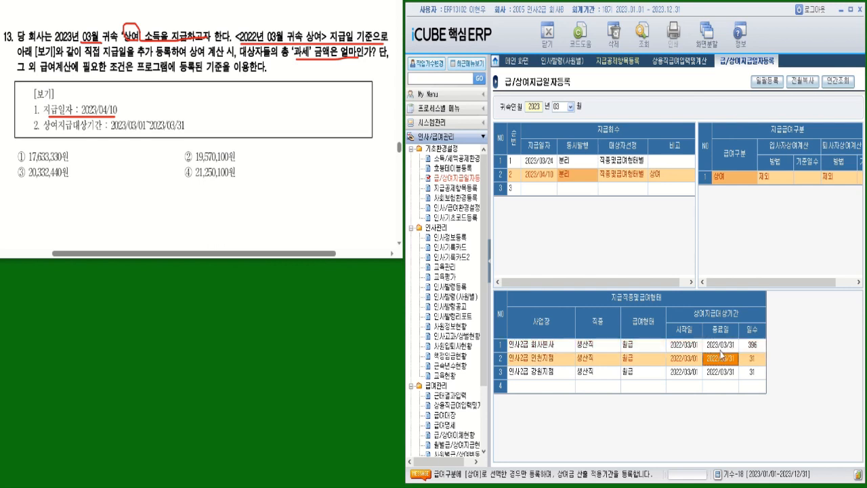
pyautogui.press('Down')
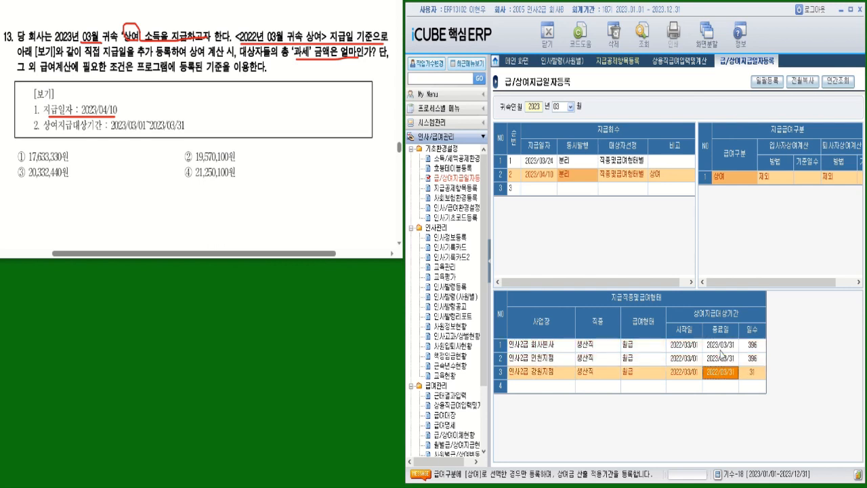
# Step: Set the 상여지급대상기간 시작일 to 2023/03/01 for 인사2급 강원지점, 인천지점 and 회사본사, and commit the rows
pyautogui.click(690, 376)
pyautogui.click(678, 374)
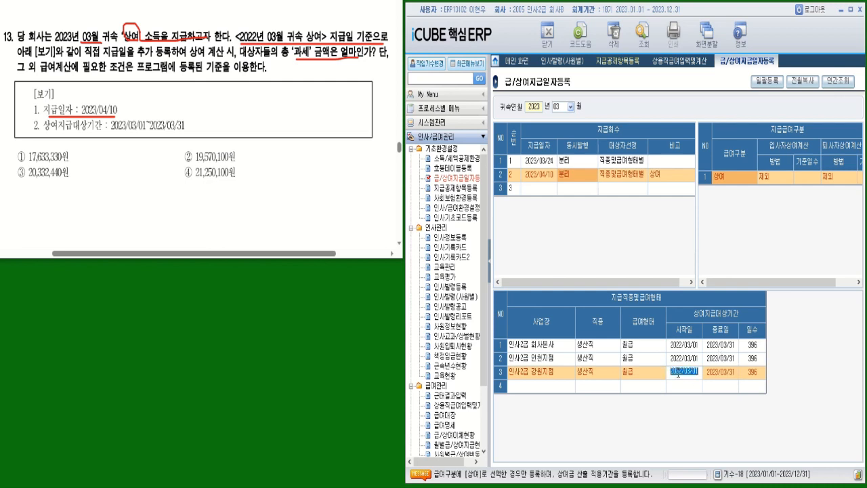
pyautogui.click(678, 374)
pyautogui.write('2023/03/31')
pyautogui.press('Return')
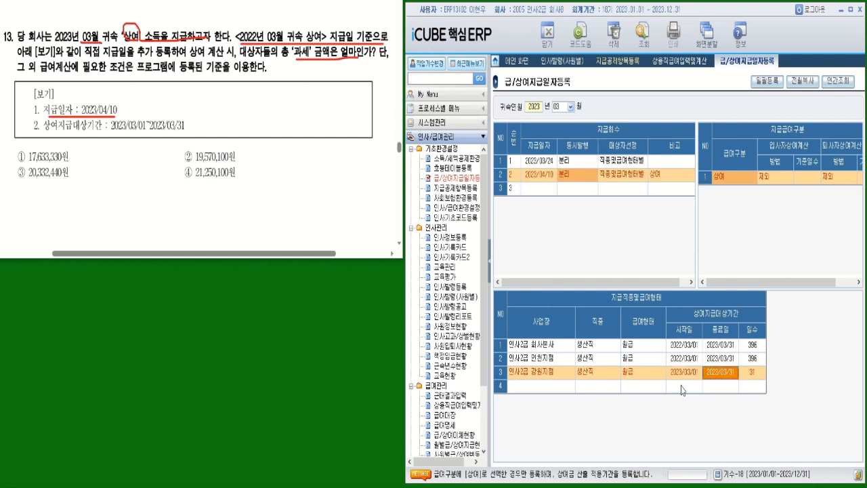
pyautogui.click(682, 375)
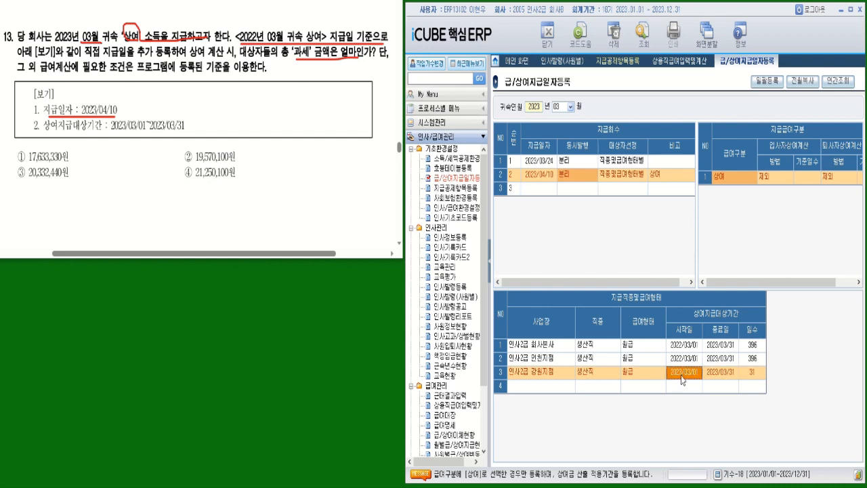
pyautogui.press('Up')
pyautogui.write('2023/03/01')
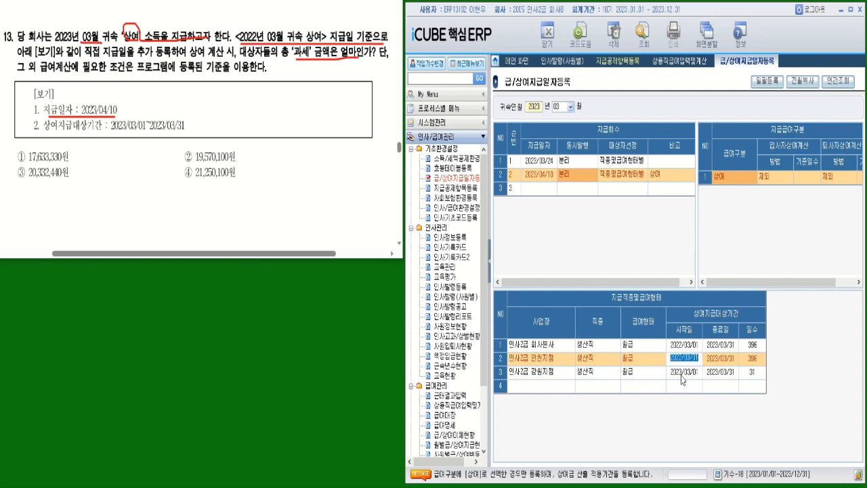
pyautogui.press('Up')
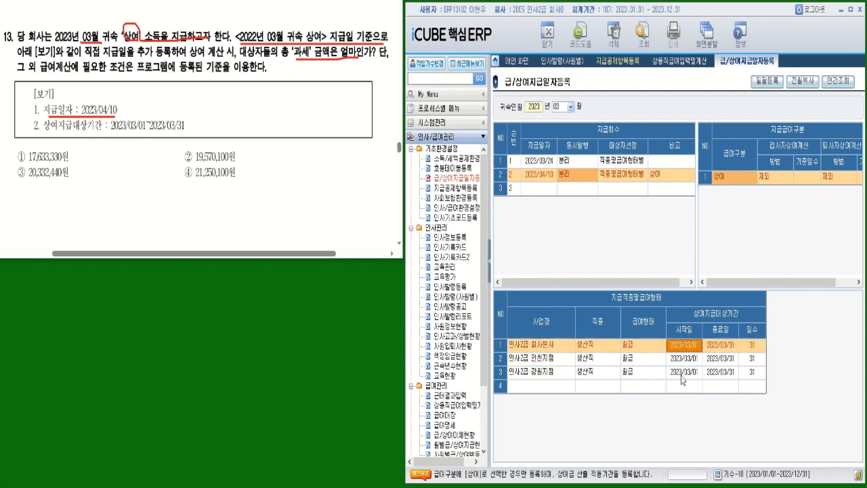
pyautogui.click(536, 176)
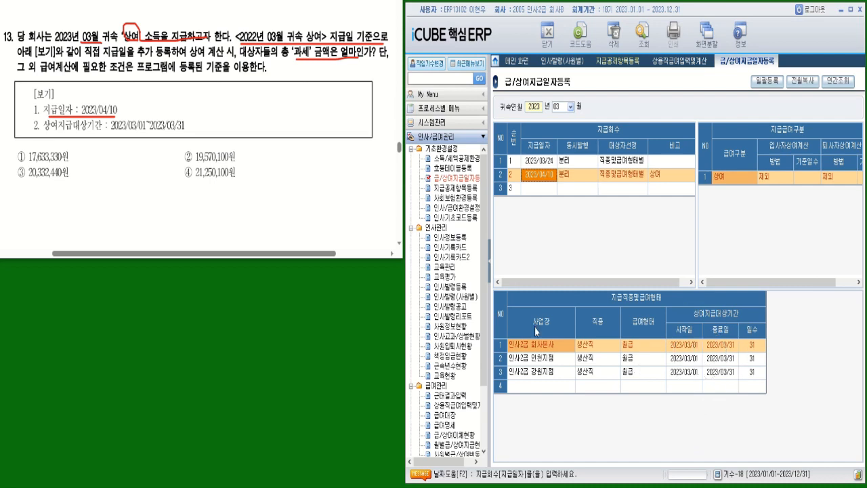
# Step: Open 상용직급여입력및계산 and load the employees for the 2023/03 상여 payment dated 2023/04/10
pyautogui.scroll(-3, 473, 355)
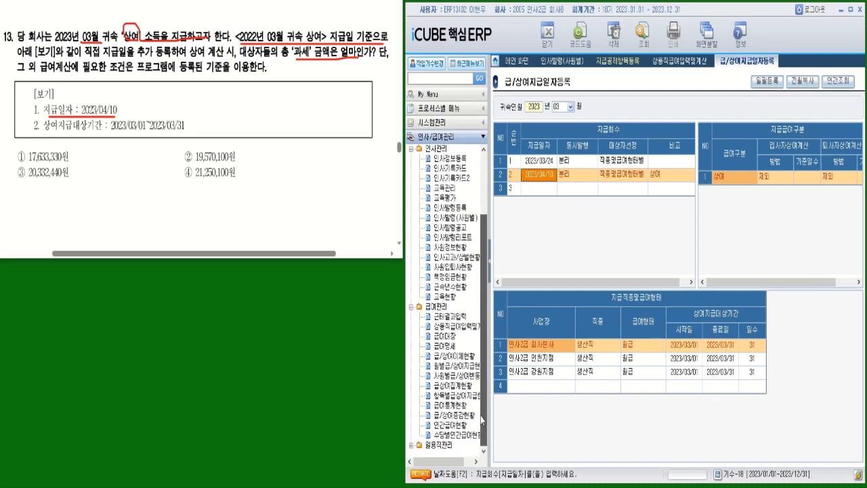
pyautogui.click(450, 328)
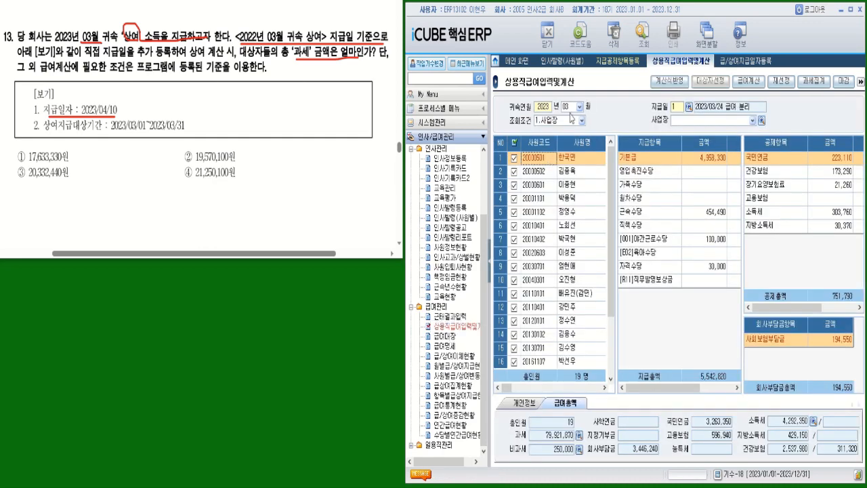
pyautogui.click(689, 107)
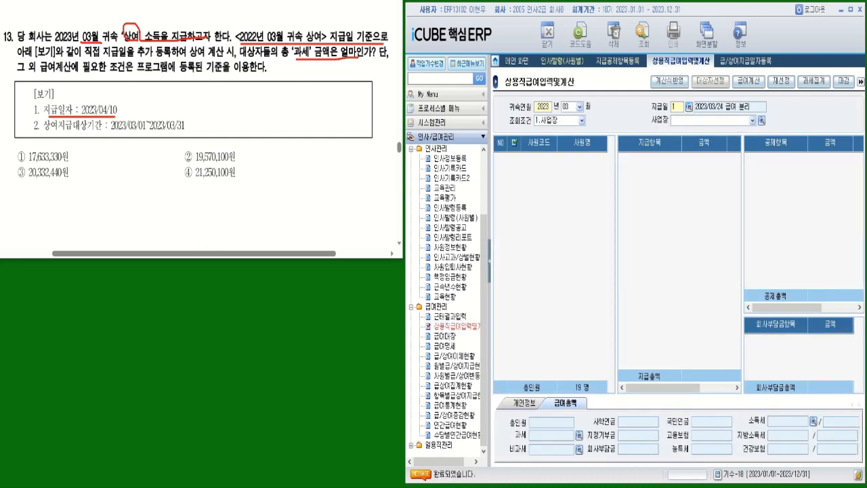
pyautogui.click(675, 249)
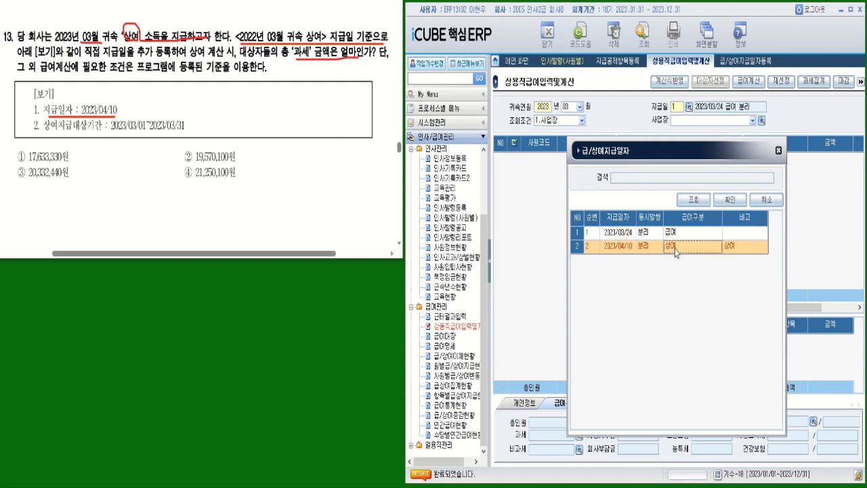
pyautogui.doubleClick(675, 249)
pyautogui.click(642, 34)
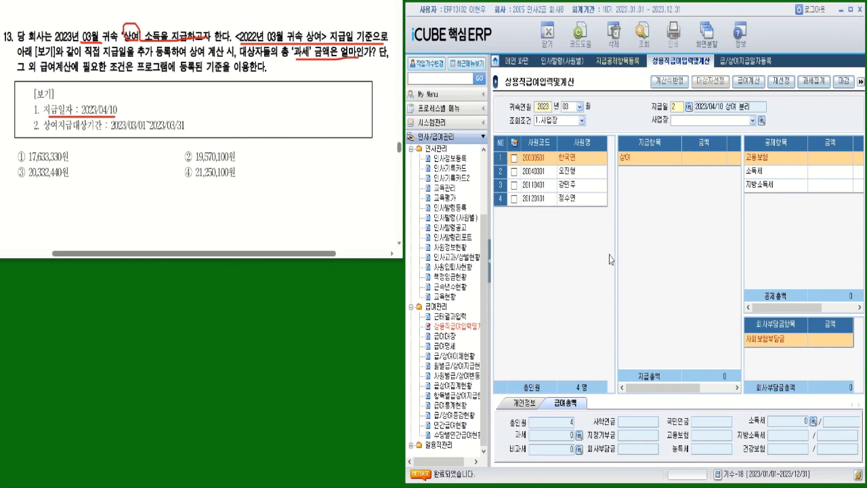
# Step: Run 급여계산 for all listed employees, view the 급여총액 summary and mark answer ④ of question 13
pyautogui.click(514, 143)
pyautogui.click(749, 82)
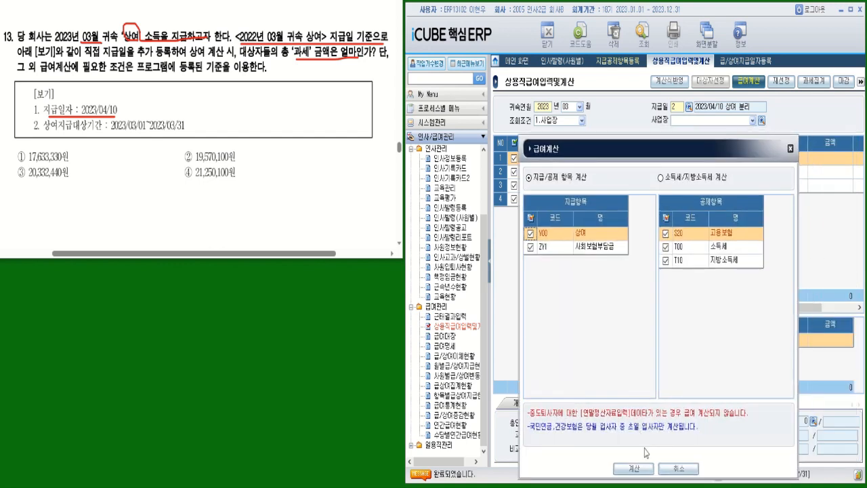
pyautogui.click(636, 469)
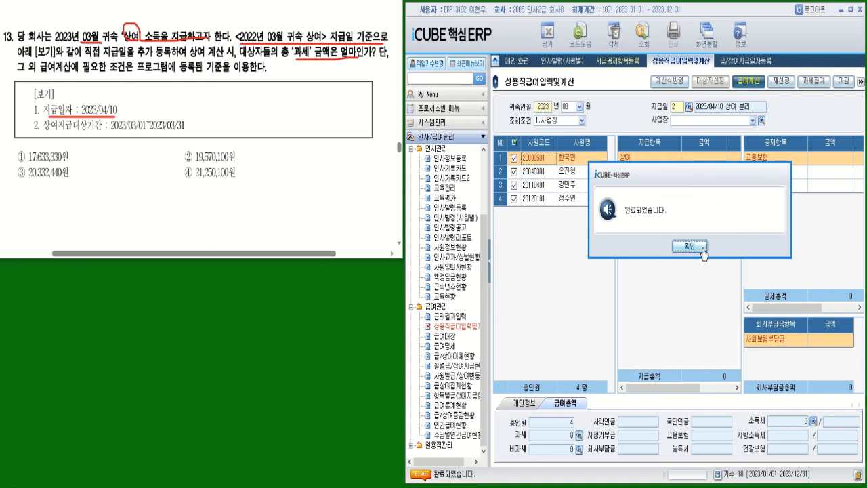
pyautogui.click(689, 247)
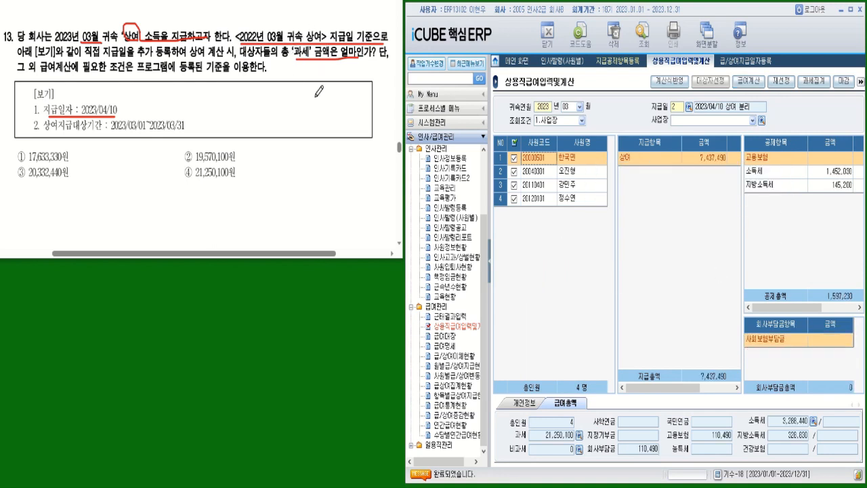
pyautogui.click(567, 405)
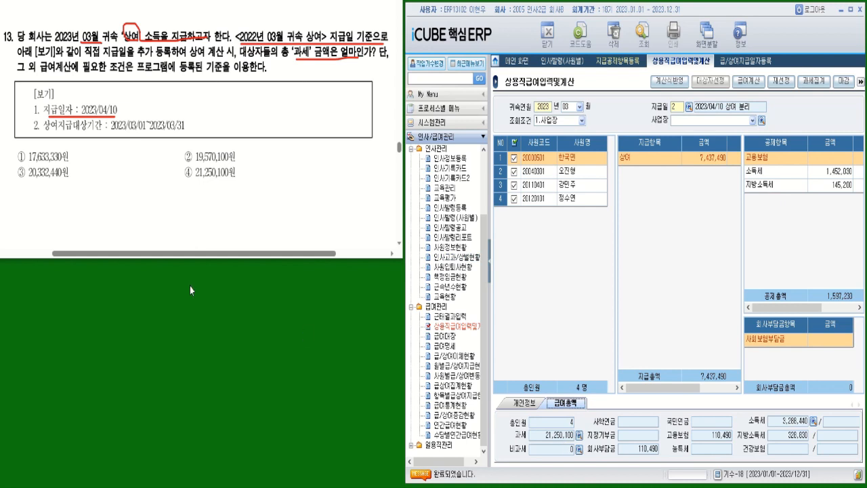
pyautogui.moveTo(180, 159)
pyautogui.mouseDown()
pyautogui.moveTo(211, 159)
pyautogui.moveTo(237, 185)
pyautogui.mouseUp()
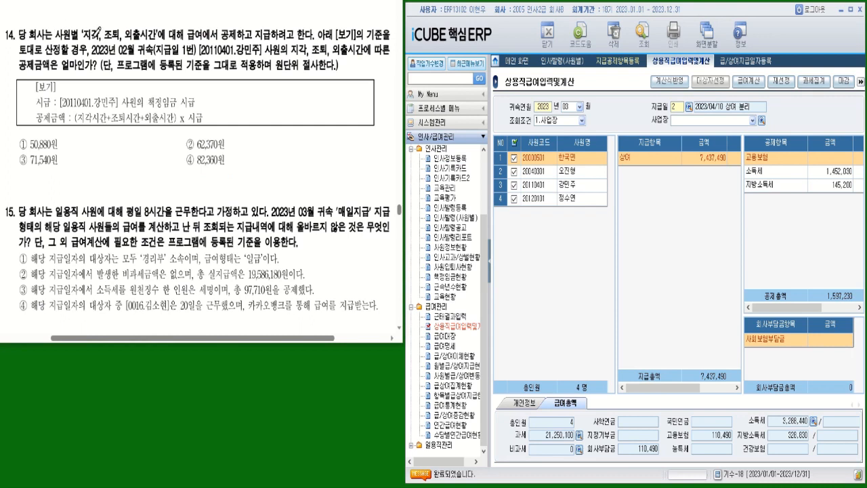
# Step: Mark question 14's key conditions: 지각/조퇴/외출시간, 2023년 02월 귀속 지급일 1번, the employee, 공제금액, 원단위 절사 and 책정임금 시급
pyautogui.moveTo(93, 38); pyautogui.dragTo(149, 32)
pyautogui.moveTo(219, 42); pyautogui.dragTo(292, 42)
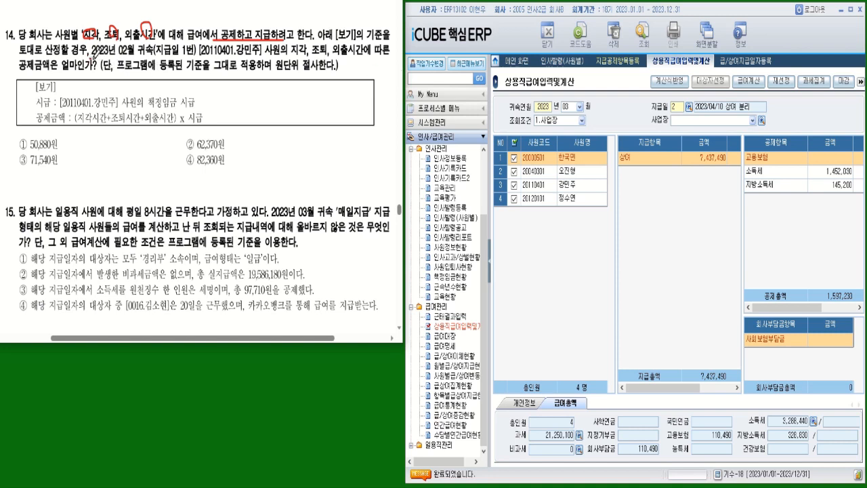
pyautogui.moveTo(91, 59)
pyautogui.mouseDown()
pyautogui.moveTo(125, 58)
pyautogui.moveTo(119, 47)
pyautogui.moveTo(129, 42)
pyautogui.moveTo(126, 58)
pyautogui.moveTo(283, 59)
pyautogui.mouseUp()
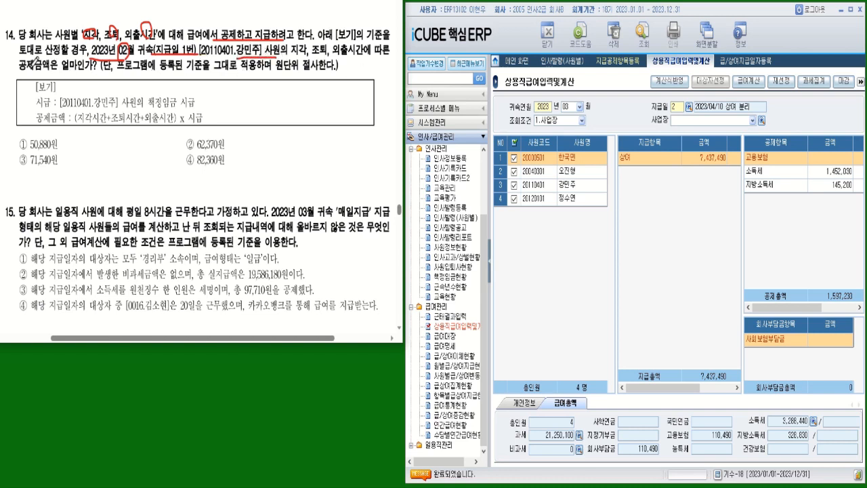
pyautogui.moveTo(30, 69); pyautogui.dragTo(77, 69)
pyautogui.moveTo(277, 71); pyautogui.dragTo(339, 70)
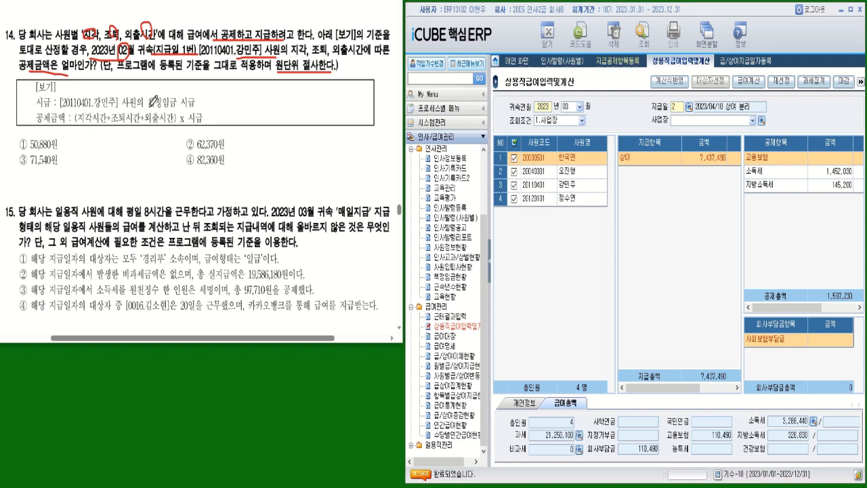
pyautogui.moveTo(148, 108); pyautogui.dragTo(197, 108)
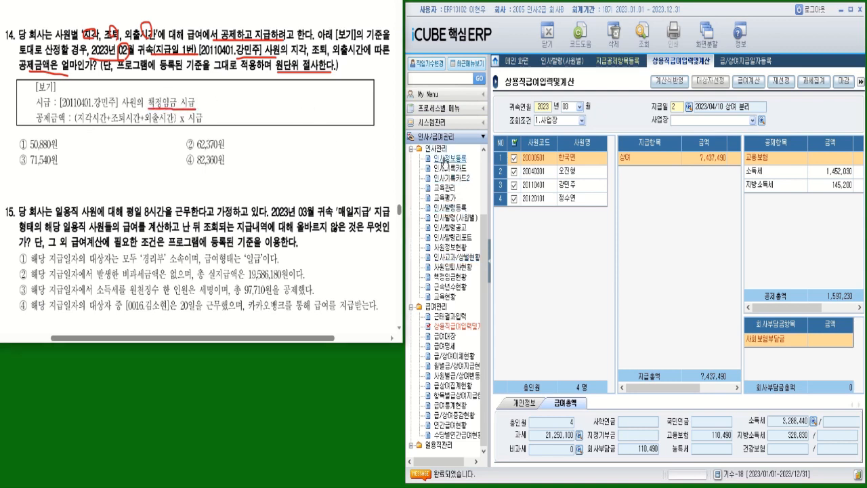
# Step: Open 급여정보 of question 14's employee in 인사정보등록 and select the 책정임금 contract starting 2023/01
pyautogui.click(444, 158)
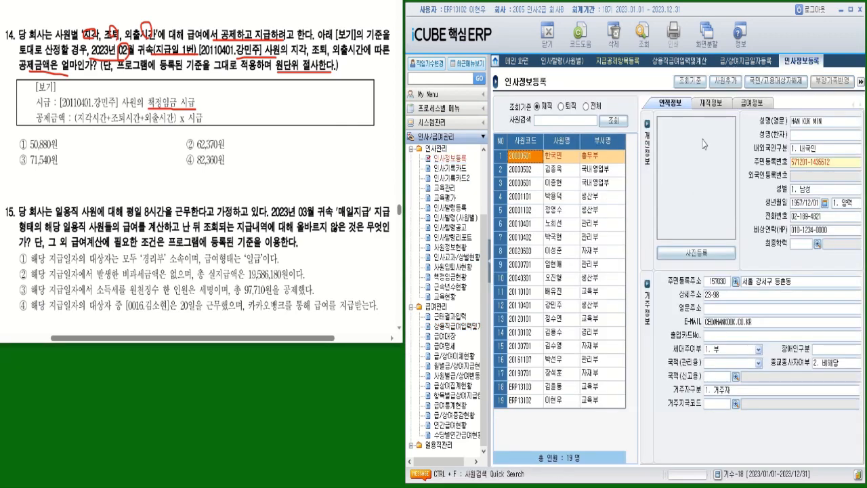
pyautogui.click(756, 104)
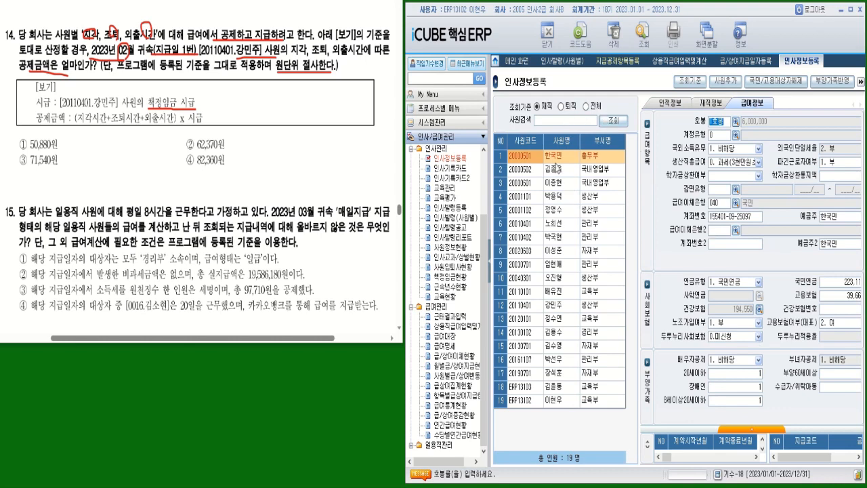
pyautogui.click(543, 123)
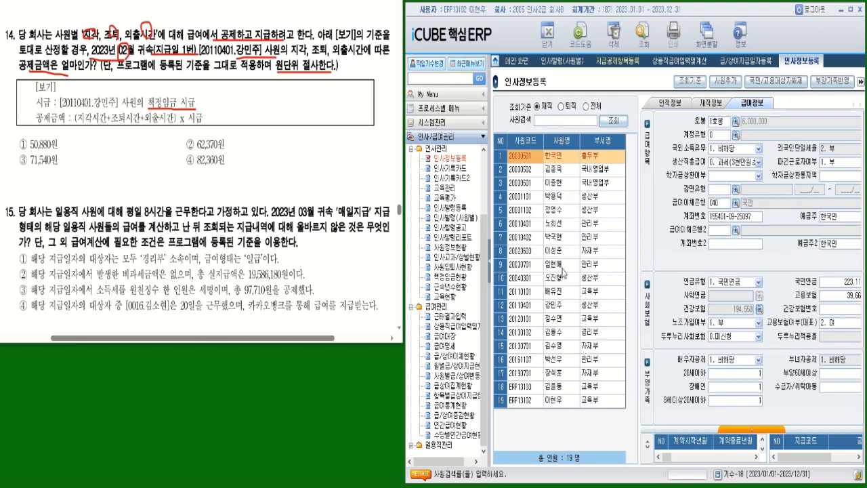
pyautogui.click(556, 308)
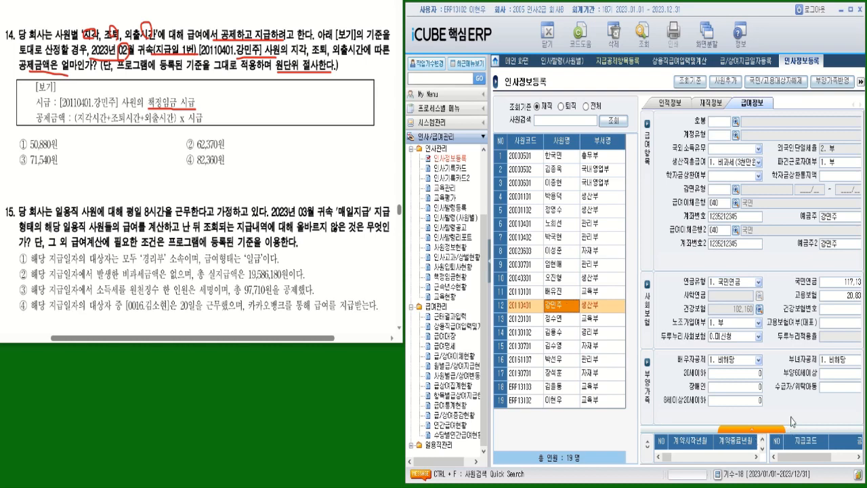
pyautogui.moveTo(787, 427); pyautogui.dragTo(786, 376)
pyautogui.click(686, 432)
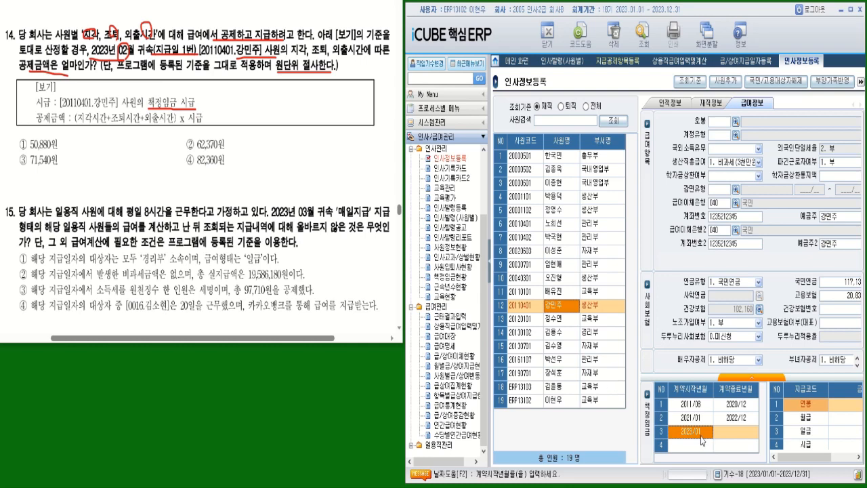
# Step: Widen the work area and reveal the masked 책정임금 amounts of the contract starting 2023/01
pyautogui.click(489, 271)
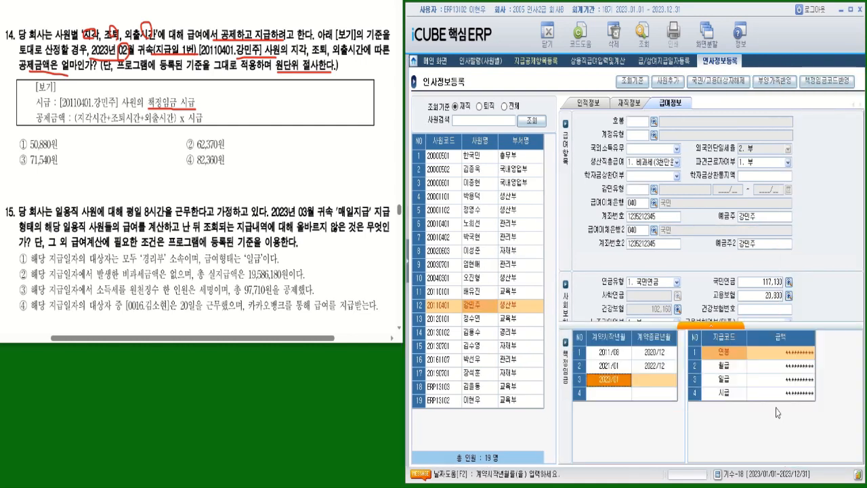
pyautogui.click(802, 356)
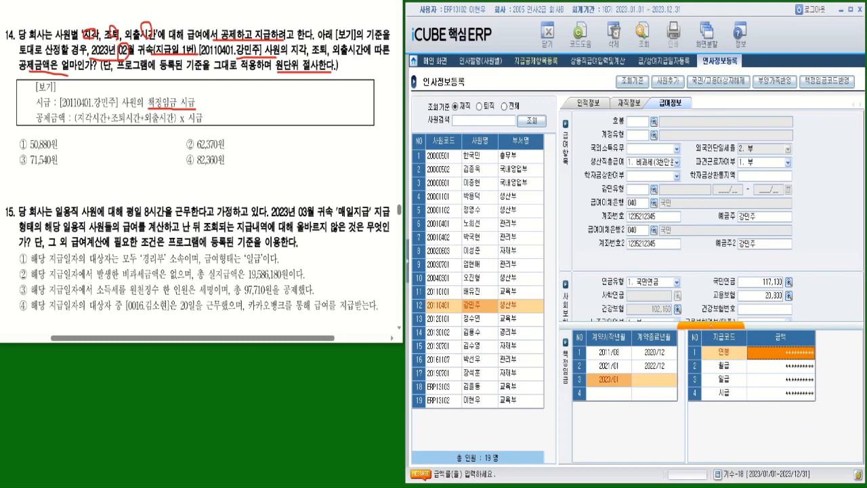
pyautogui.hotkey('ctrl', 'F3')
pyautogui.click(597, 241)
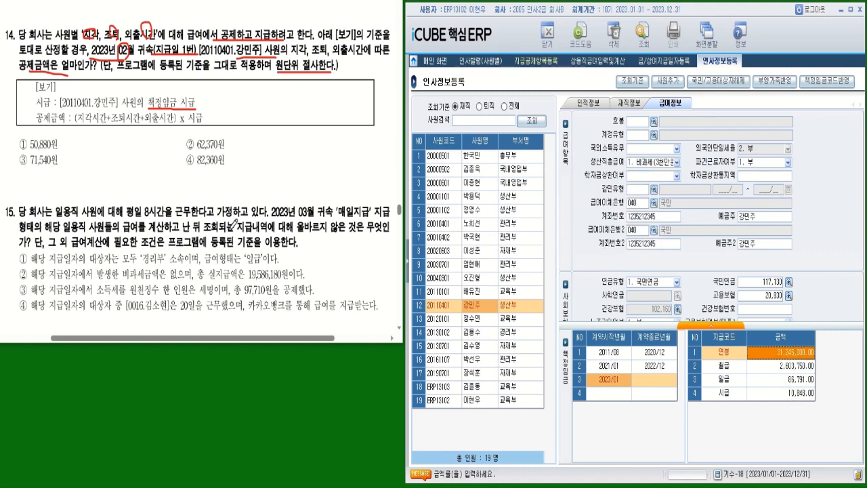
# Step: Write the hourly wage 10.848 beside the 책정임금 시급 condition in question 14
pyautogui.moveTo(203, 94)
pyautogui.mouseDown()
pyautogui.moveTo(204, 102)
pyautogui.moveTo(210, 94)
pyautogui.mouseUp()
pyautogui.click(216, 103)
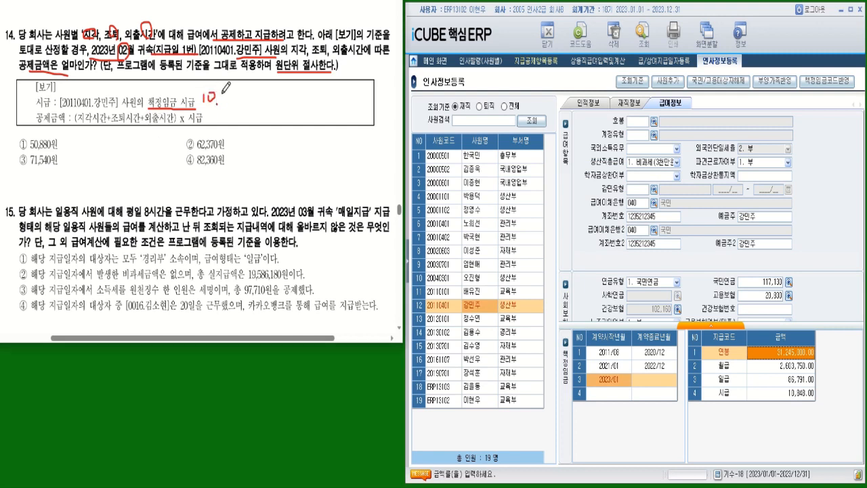
pyautogui.moveTo(226, 92)
pyautogui.mouseDown()
pyautogui.moveTo(236, 104)
pyautogui.moveTo(247, 83)
pyautogui.mouseUp()
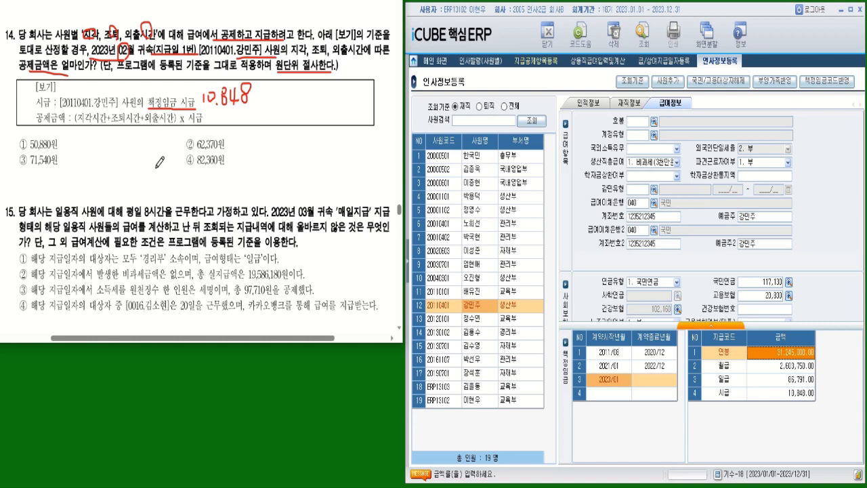
# Step: Open 근태결과입력 under 급여관리 and set 귀속연월 to 2023/02
pyautogui.click(408, 261)
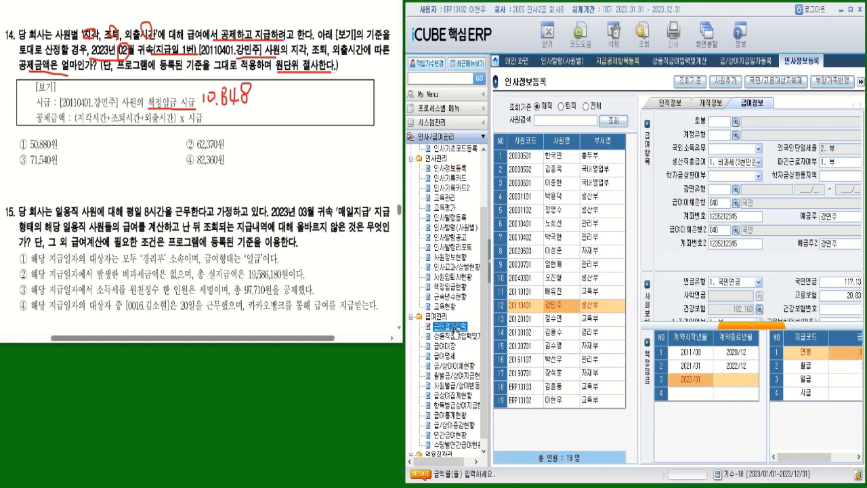
pyautogui.click(455, 328)
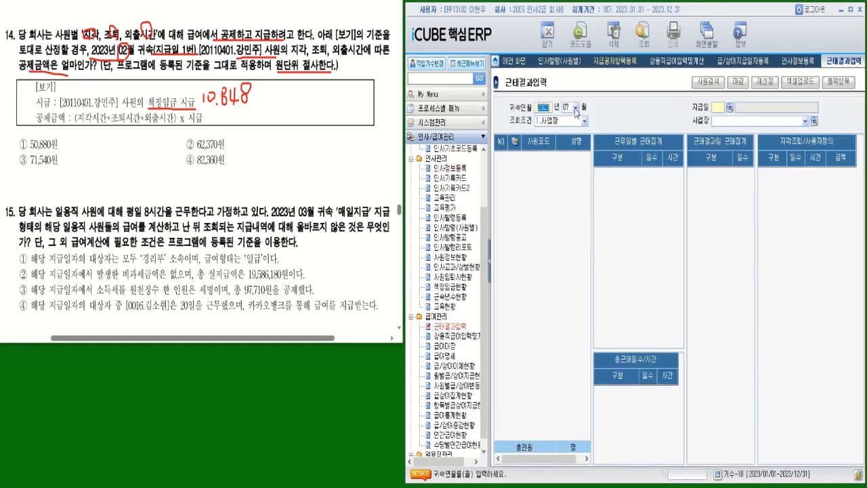
pyautogui.click(575, 107)
pyautogui.click(572, 132)
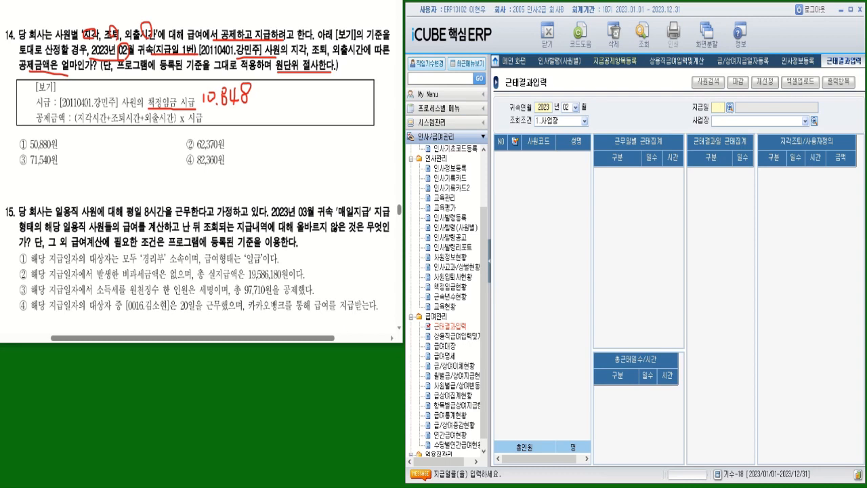
# Step: Load the February 2023 attendance results for 지급일 1 and select question 14's employee
pyautogui.press('Return')
pyautogui.press('Return')
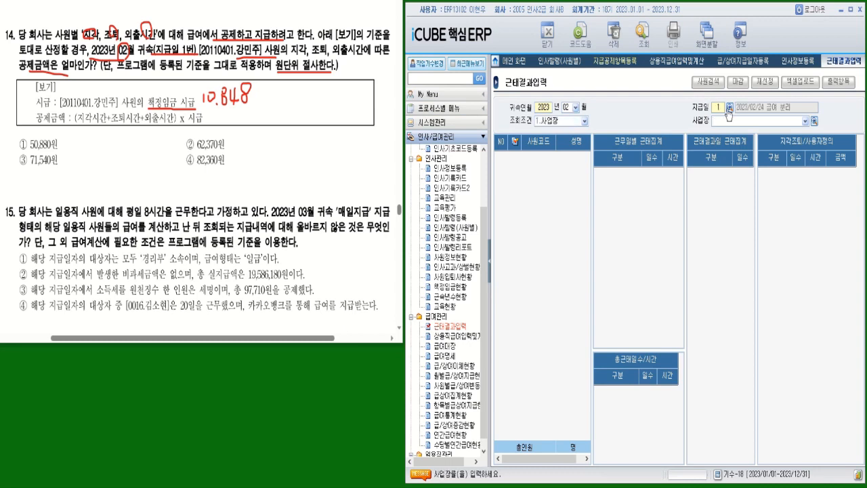
pyautogui.press('Return')
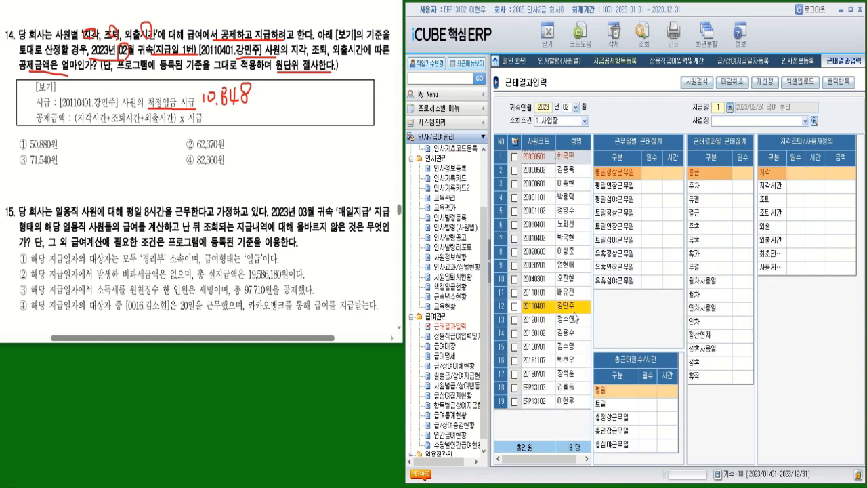
pyautogui.click(573, 309)
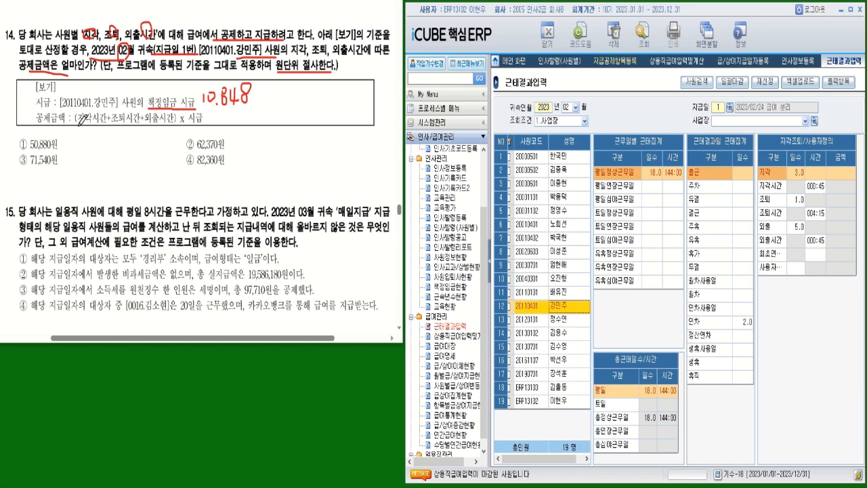
# Step: Write 0.75, 4.25 and 0.75 for 지각, 조퇴 and 외출시간 in question 14's formula, and switch to the calculator
pyautogui.moveTo(79, 126)
pyautogui.mouseDown()
pyautogui.moveTo(89, 162)
pyautogui.moveTo(96, 153)
pyautogui.moveTo(101, 164)
pyautogui.moveTo(109, 151)
pyautogui.moveTo(110, 165)
pyautogui.mouseUp()
pyautogui.moveTo(113, 149); pyautogui.dragTo(121, 148)
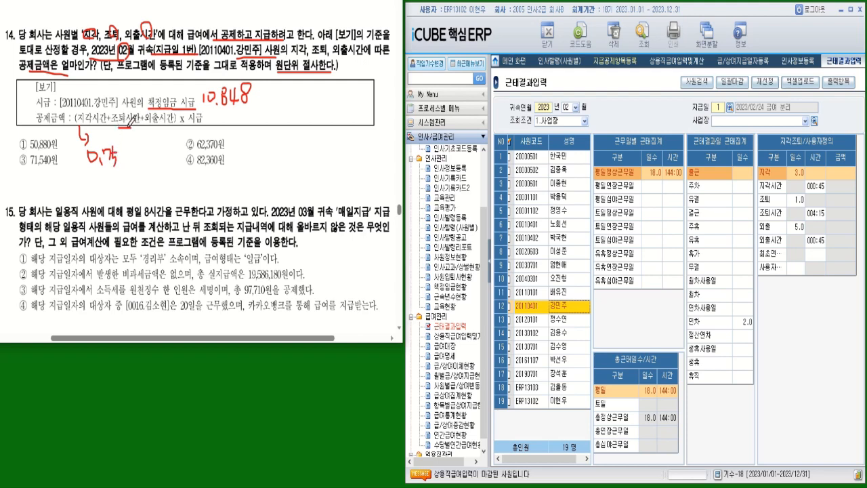
pyautogui.moveTo(135, 145); pyautogui.dragTo(133, 160)
pyautogui.moveTo(131, 166)
pyautogui.mouseDown()
pyautogui.moveTo(138, 196)
pyautogui.moveTo(154, 179)
pyautogui.moveTo(162, 191)
pyautogui.moveTo(165, 180)
pyautogui.mouseUp()
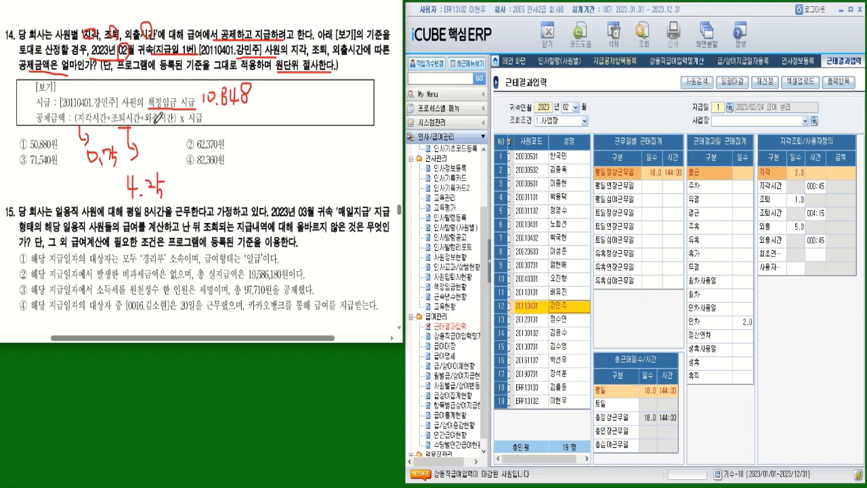
pyautogui.moveTo(149, 113)
pyautogui.mouseDown()
pyautogui.moveTo(149, 123)
pyautogui.moveTo(149, 113)
pyautogui.moveTo(235, 129)
pyautogui.moveTo(238, 148)
pyautogui.mouseUp()
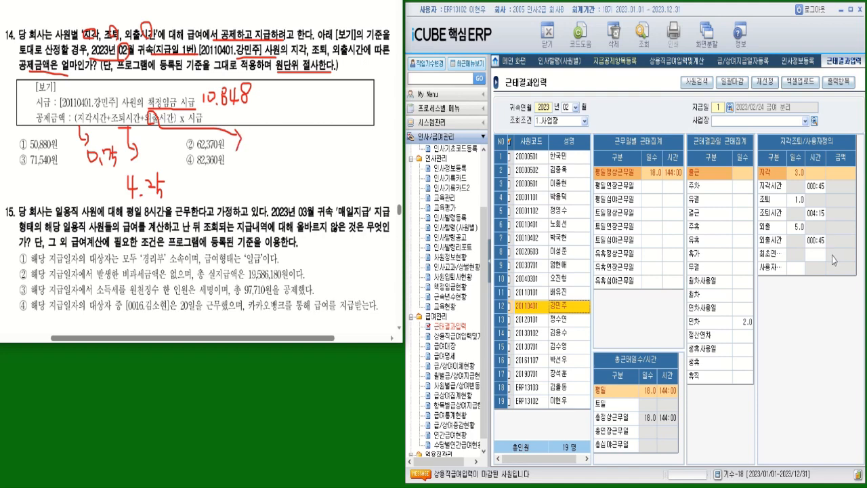
pyautogui.moveTo(258, 135)
pyautogui.mouseDown()
pyautogui.moveTo(262, 142)
pyautogui.moveTo(256, 137)
pyautogui.moveTo(278, 129)
pyautogui.moveTo(274, 141)
pyautogui.moveTo(289, 116)
pyautogui.moveTo(284, 139)
pyautogui.moveTo(302, 120)
pyautogui.mouseUp()
pyautogui.click(267, 142)
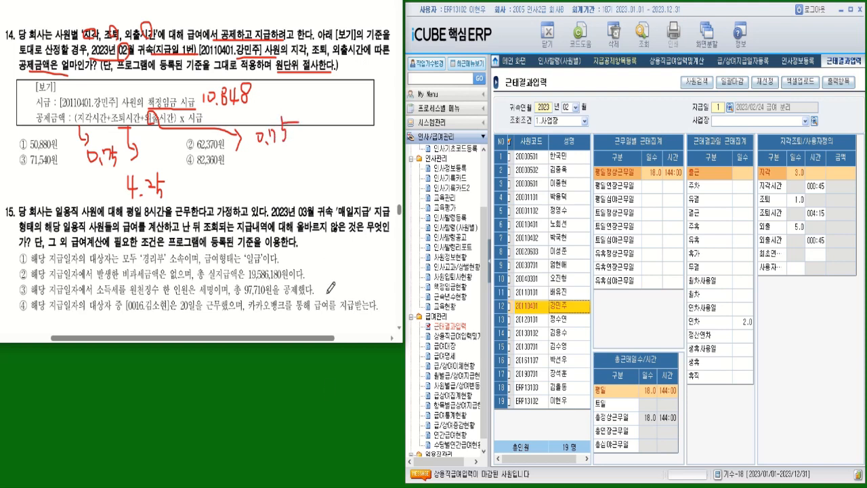
pyautogui.hotkey('alt', 'Tab')
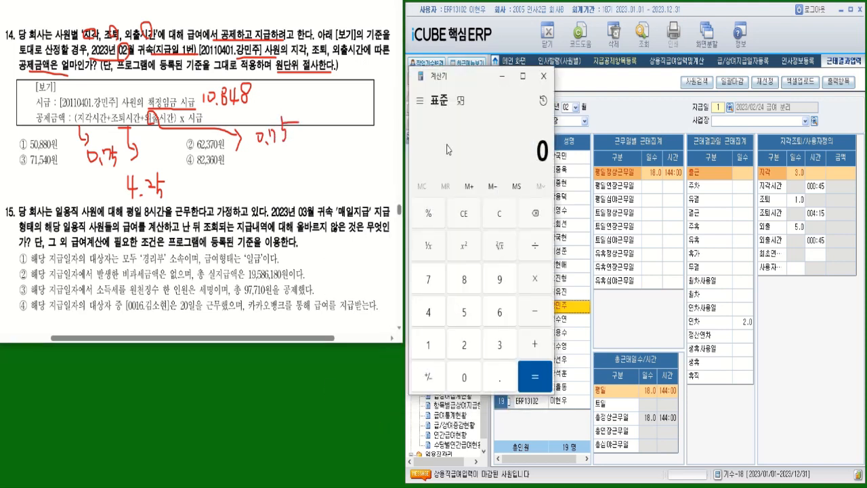
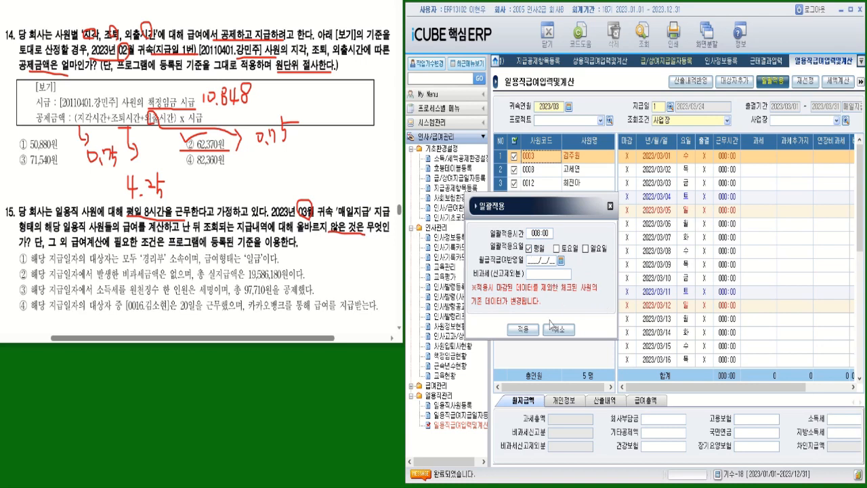
# Step: Apply 8 hours to every weekday (평일) for all checked day workers through 일괄적용 in 일용직급여입력및계산
pyautogui.click(525, 329)
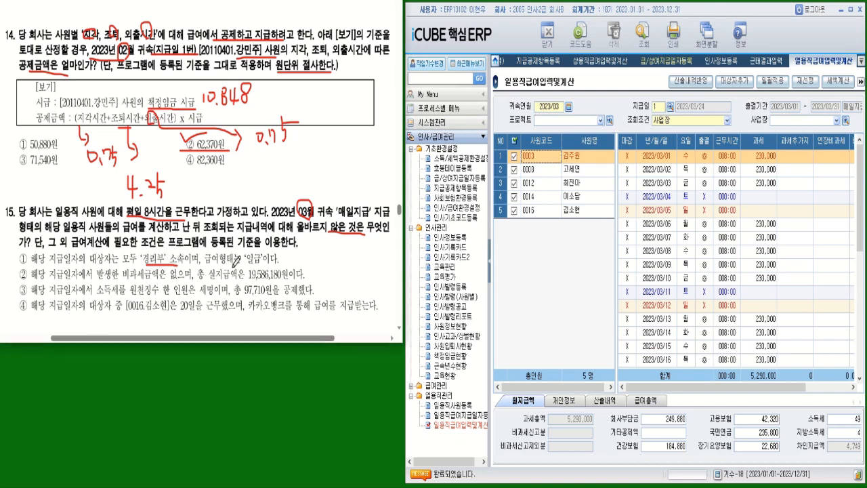
# Step: Underline 일급 in choice 1 of question 15, check every worker's 부서 and 급여형태 under 개인정보, and tick choice 1
pyautogui.moveTo(244, 266); pyautogui.dragTo(271, 266)
pyautogui.click(564, 403)
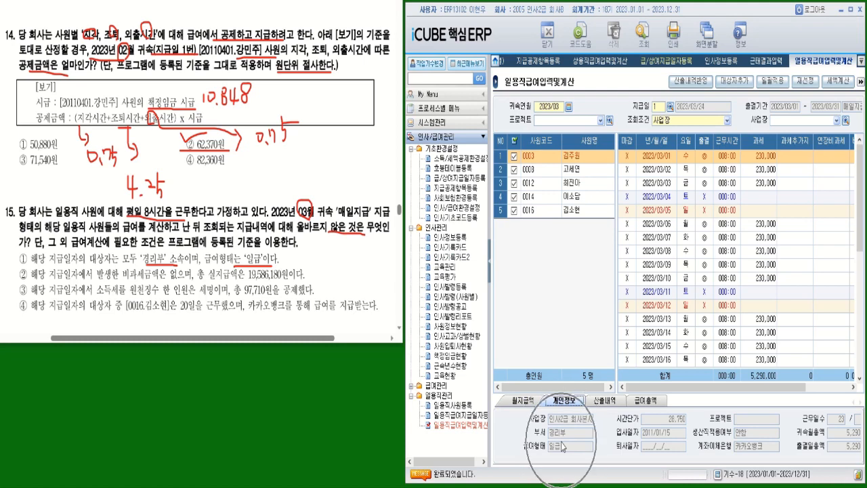
pyautogui.click(586, 170)
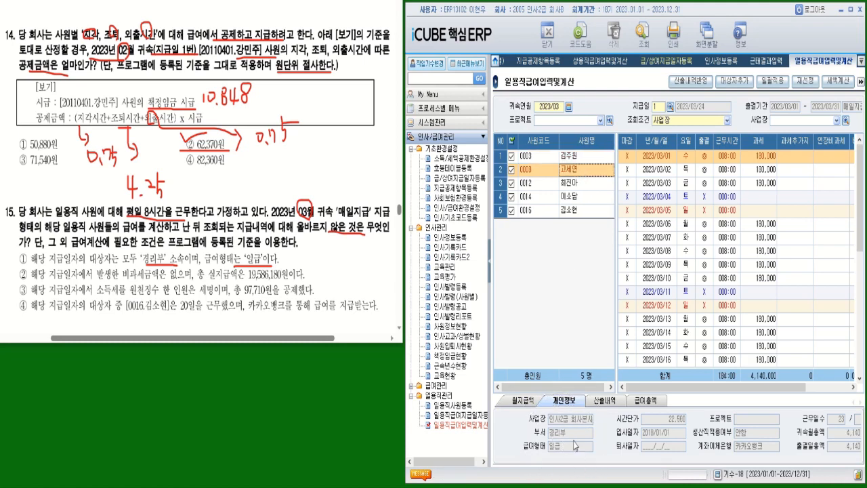
pyautogui.click(587, 189)
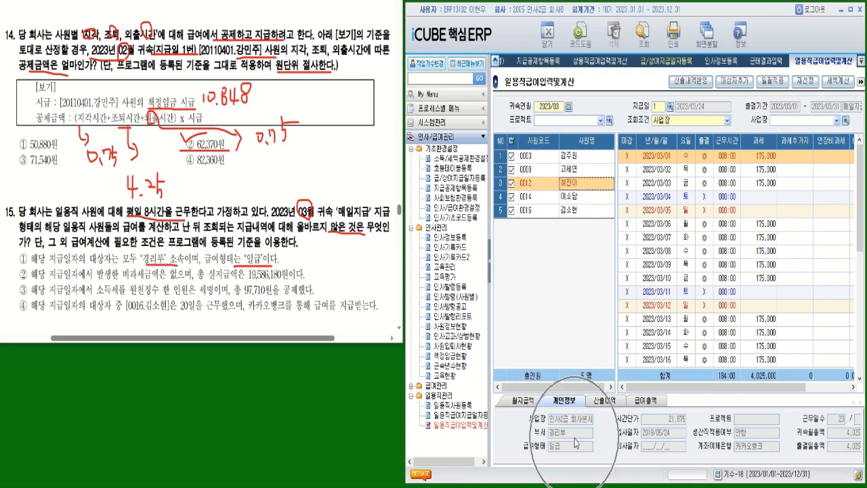
pyautogui.click(584, 200)
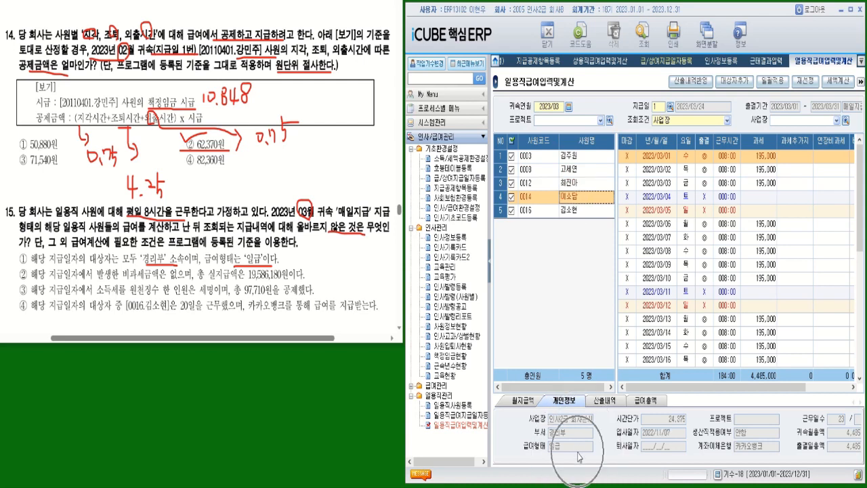
pyautogui.click(597, 214)
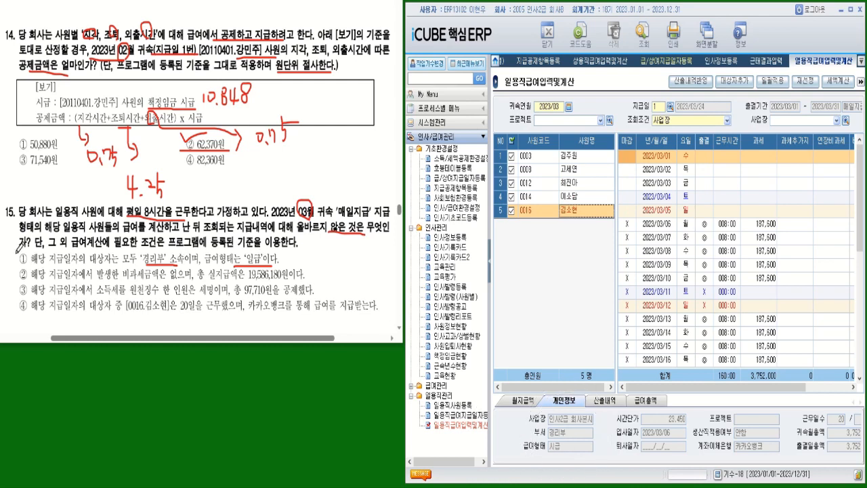
pyautogui.moveTo(16, 253); pyautogui.dragTo(34, 249)
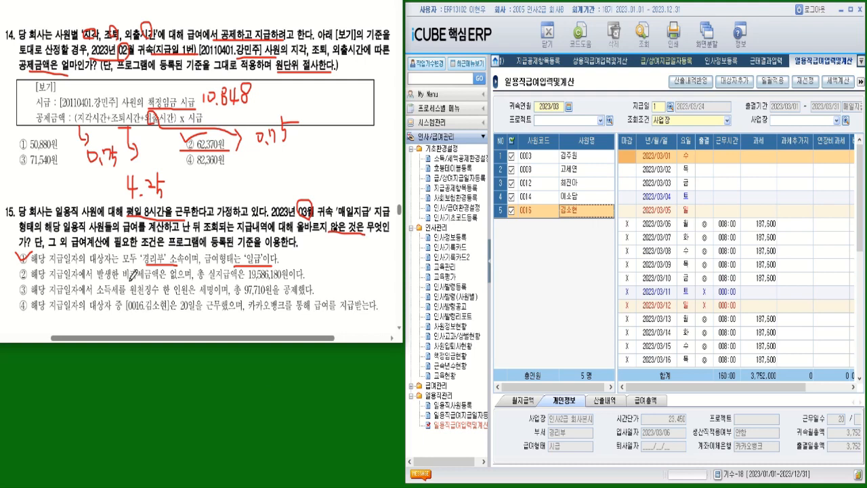
# Step: Underline the 비과세금액 and 19,586,180원 claims in choice 2, check them against the full 급여총액 figures, and mark the choice O
pyautogui.moveTo(126, 284); pyautogui.dragTo(180, 285)
pyautogui.moveTo(232, 280); pyautogui.dragTo(313, 279)
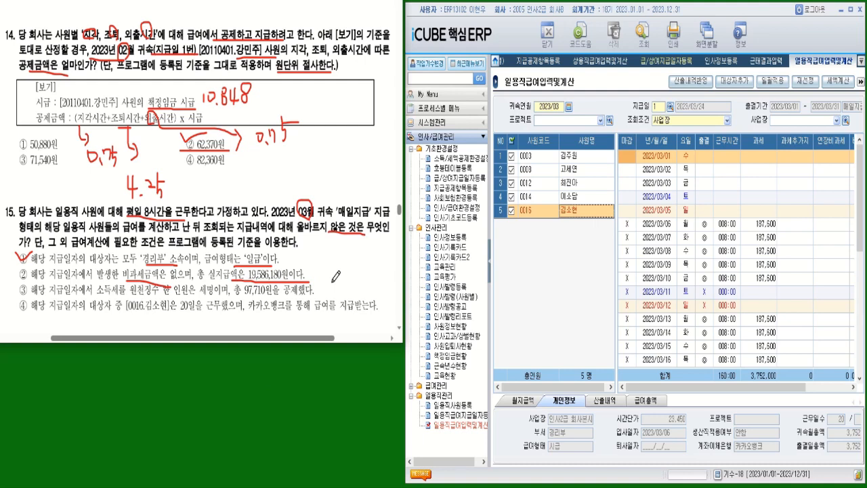
pyautogui.click(647, 400)
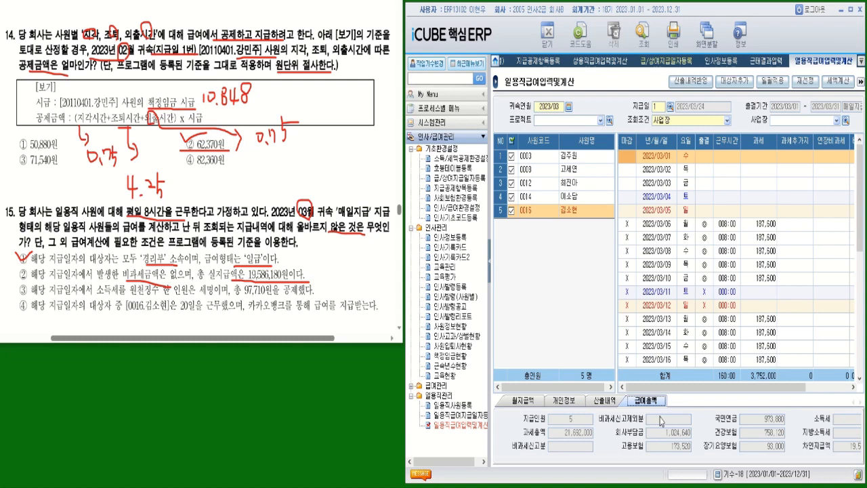
pyautogui.click(489, 271)
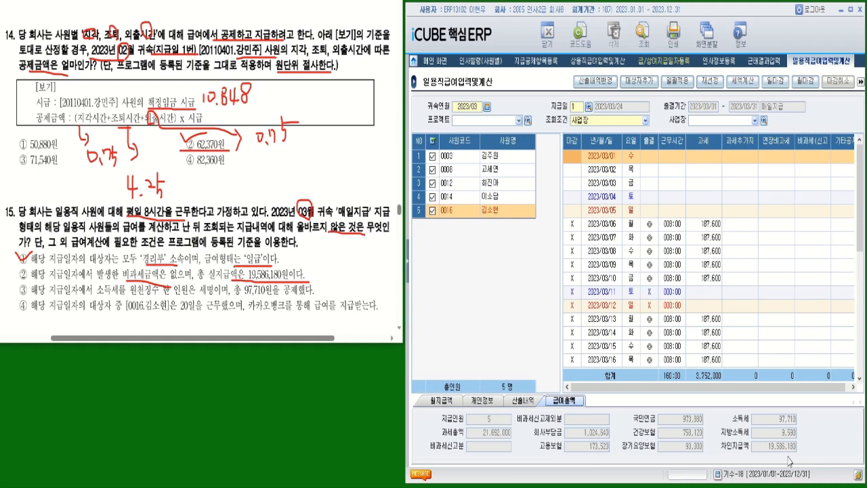
pyautogui.moveTo(316, 272); pyautogui.dragTo(316, 273)
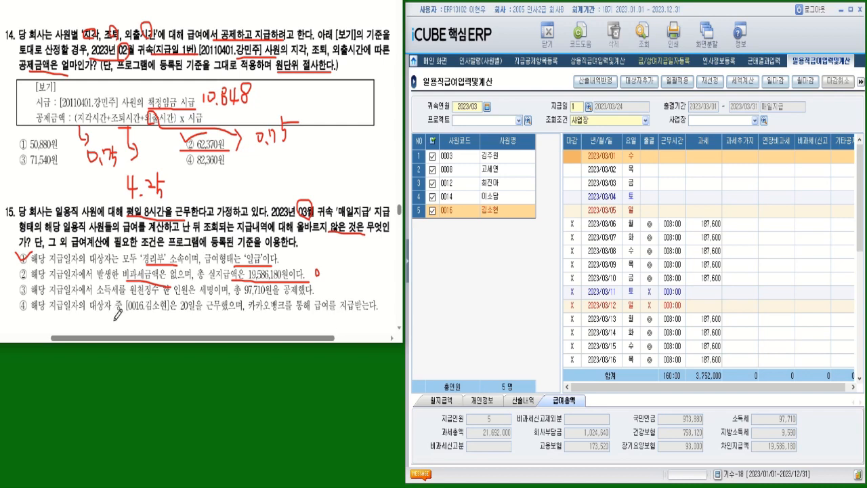
# Step: Underline 세명 and 97,710원 in choice 3, check each worker's 소득세 under 월지급액, and mark the choice O
pyautogui.moveTo(201, 294); pyautogui.dragTo(215, 294)
pyautogui.click(796, 428)
pyautogui.moveTo(252, 295); pyautogui.dragTo(271, 296)
pyautogui.click(448, 401)
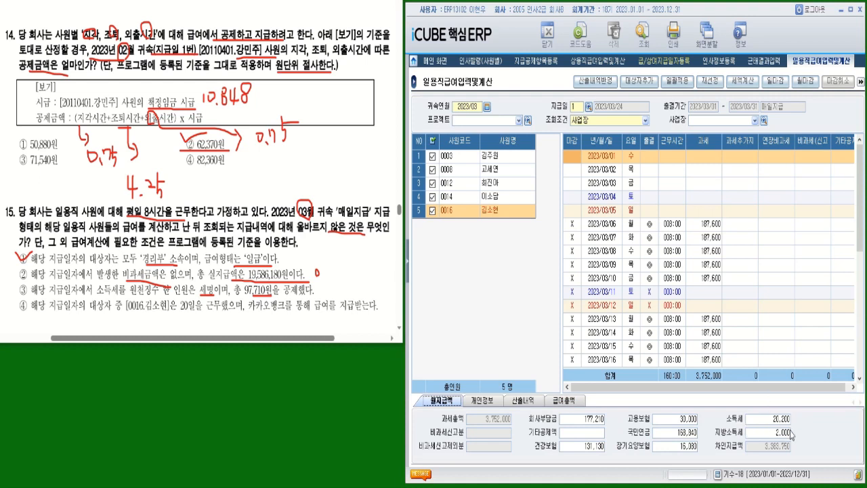
pyautogui.click(486, 198)
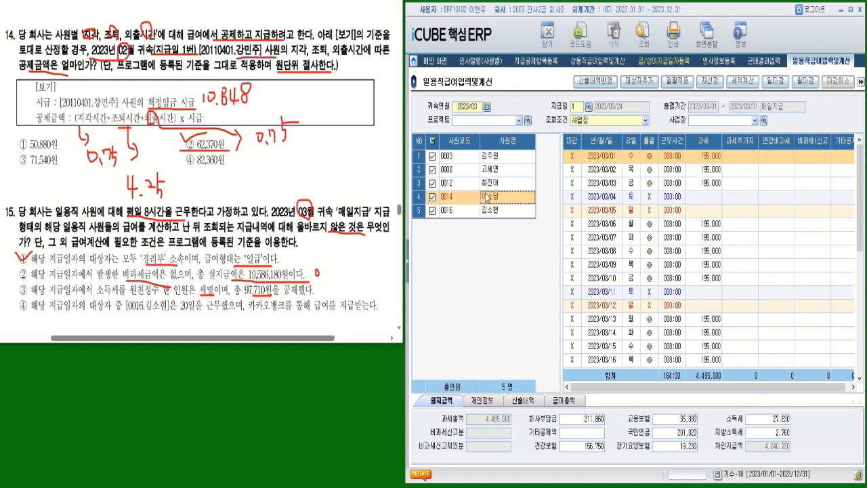
pyautogui.click(488, 187)
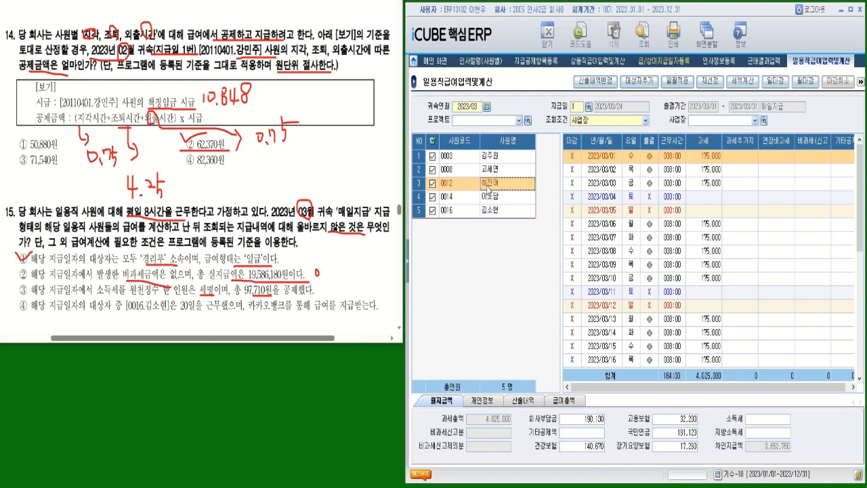
pyautogui.click(489, 174)
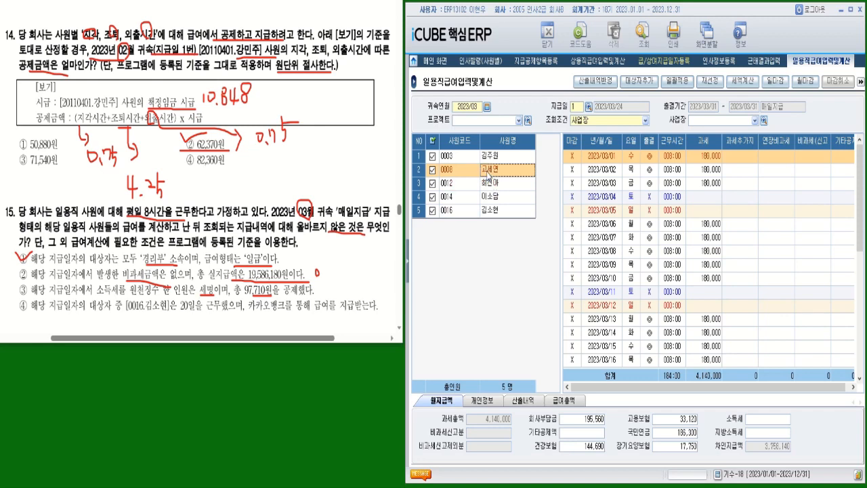
pyautogui.click(490, 161)
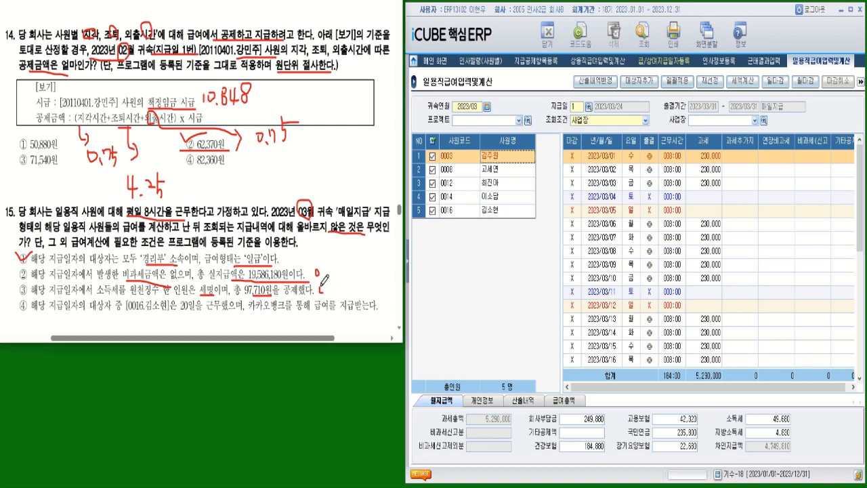
pyautogui.moveTo(324, 287); pyautogui.dragTo(323, 288)
# Step: Underline 20일 근무 and the 카카오뱅크 payment in choice 4, check that worker's 개인정보, and mark the choice
pyautogui.moveTo(189, 312); pyautogui.dragTo(359, 312)
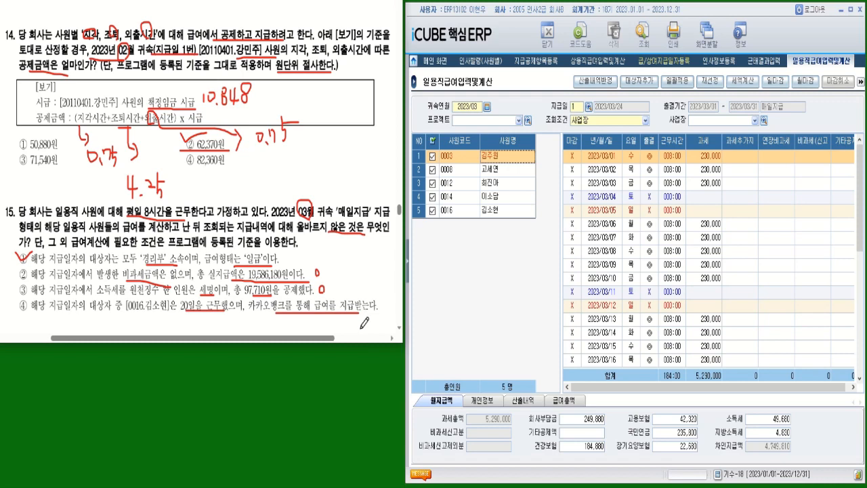
pyautogui.click(509, 217)
pyautogui.click(489, 404)
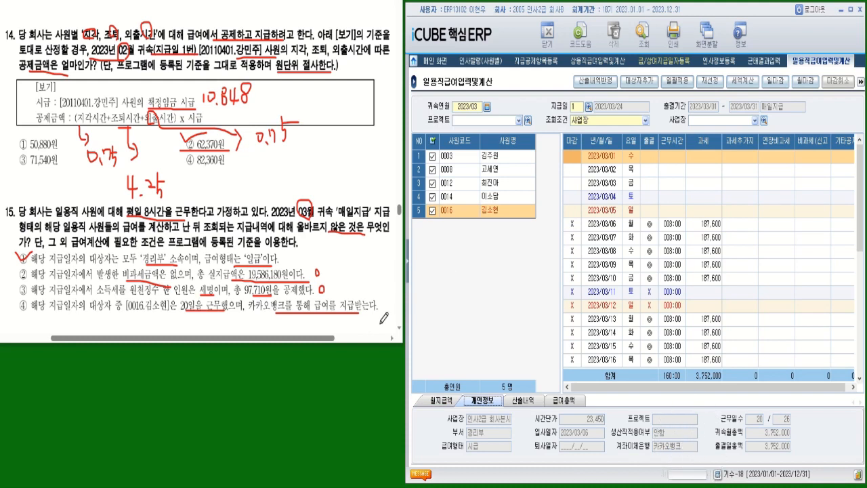
pyautogui.moveTo(382, 312)
pyautogui.mouseDown()
pyautogui.moveTo(378, 302)
pyautogui.moveTo(381, 313)
pyautogui.mouseUp()
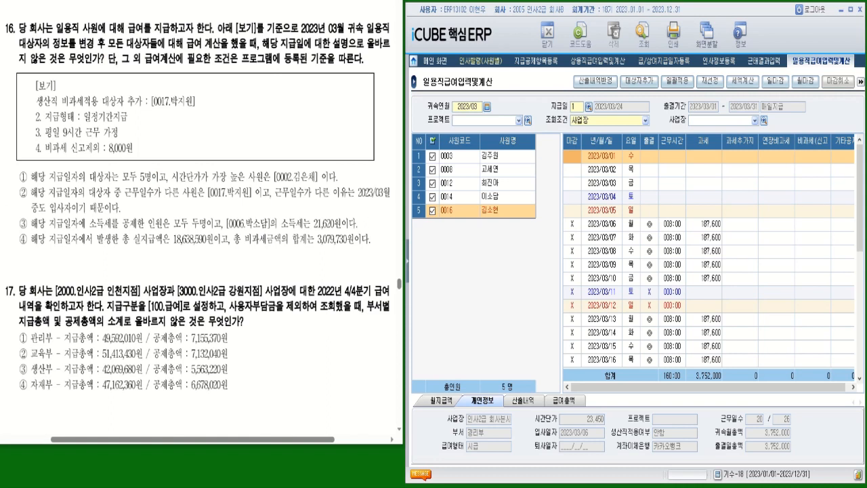
# Step: Circle 3월 and underline the conditions on changing all workers' information and following the registered criteria in question 16
pyautogui.moveTo(338, 22); pyautogui.dragTo(347, 26)
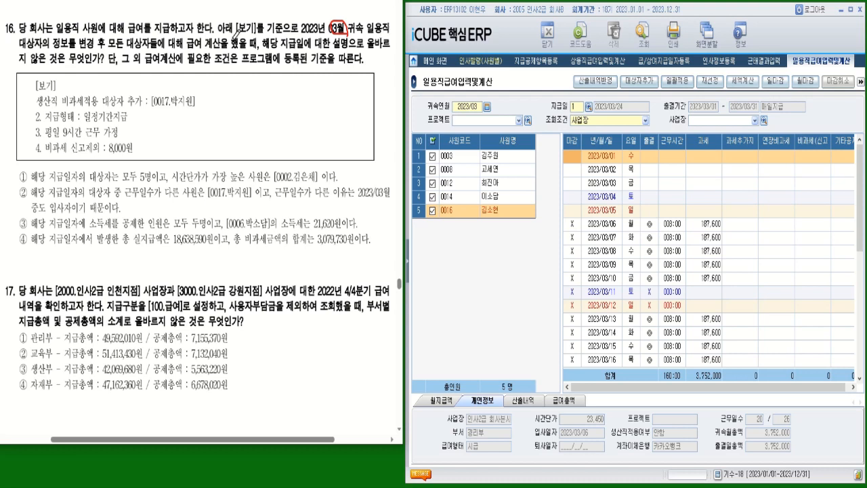
pyautogui.moveTo(88, 48); pyautogui.dragTo(149, 49)
pyautogui.moveTo(260, 64); pyautogui.dragTo(359, 65)
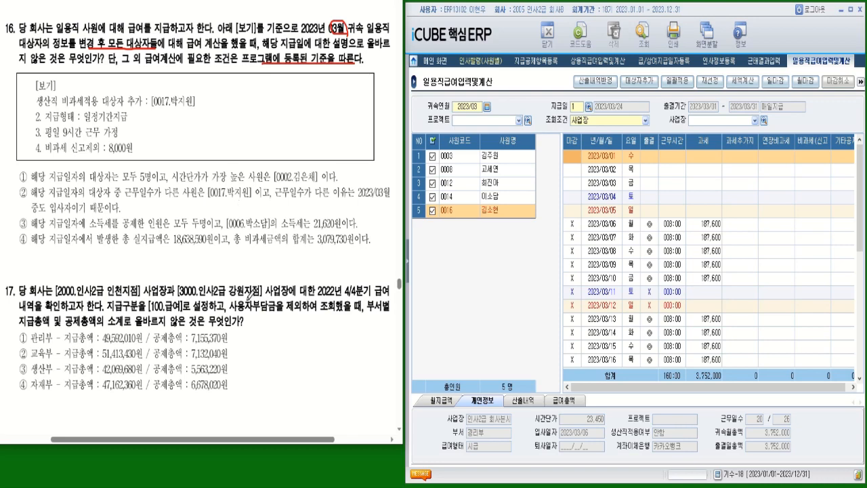
# Step: Open 일용직사원등록 and set 생산직비과세적용 to 함 for the worker named in question 16's 보기
pyautogui.click(408, 275)
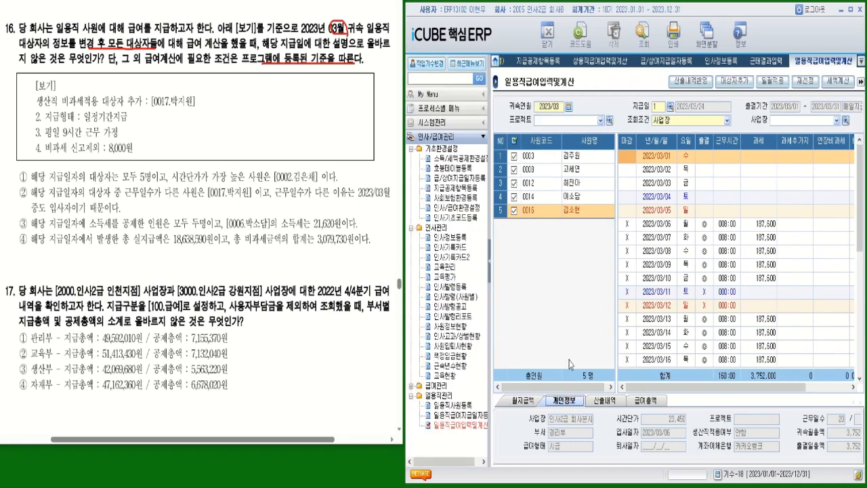
pyautogui.click(454, 407)
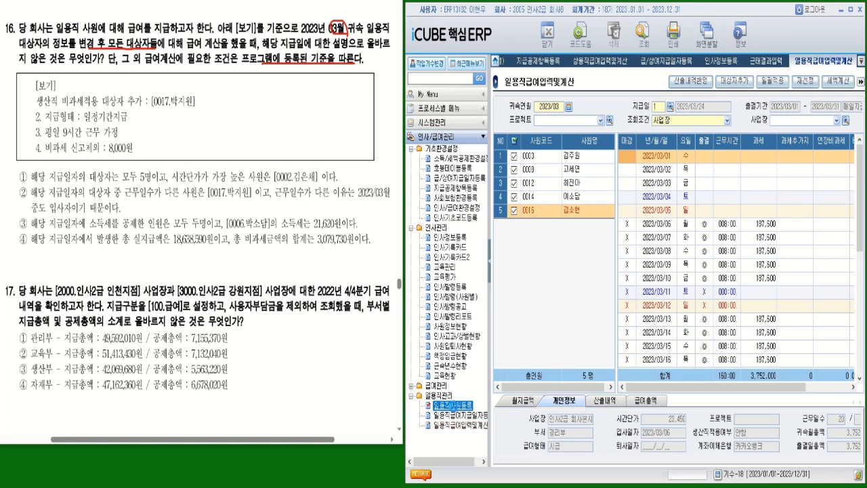
pyautogui.click(559, 376)
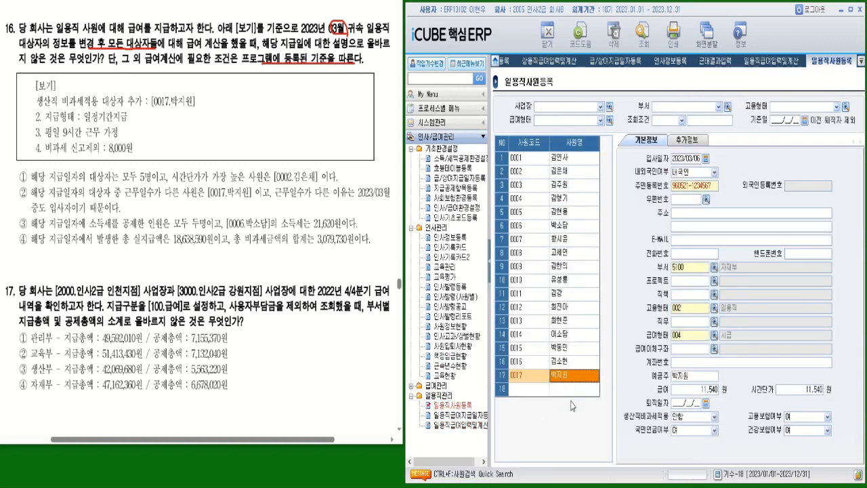
pyautogui.click(683, 419)
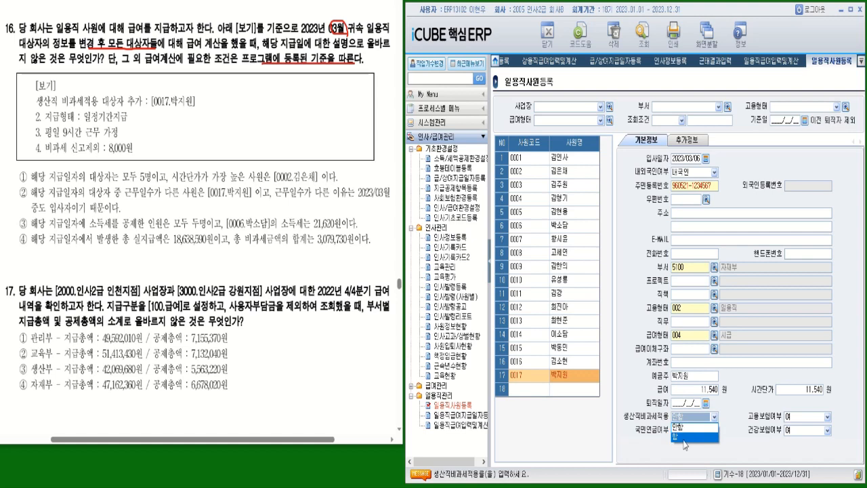
pyautogui.click(688, 437)
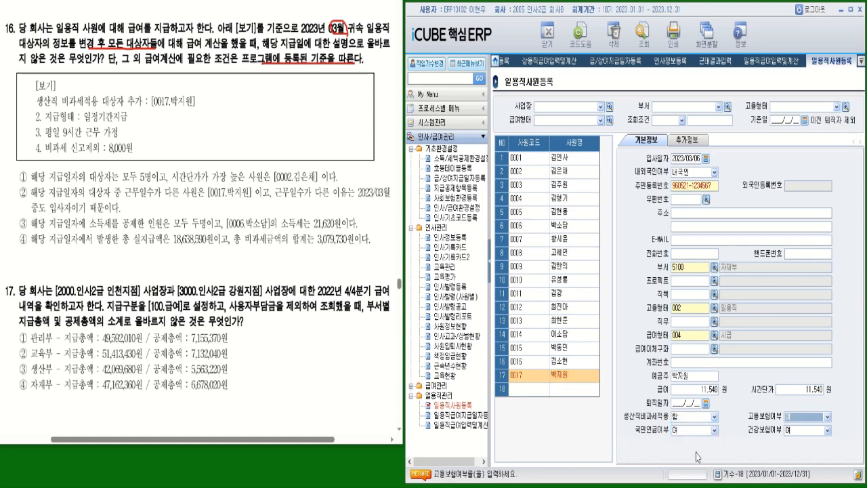
# Step: Save the worker's registration, underline 일정기간지급 in the 보기, and load the 2023/03 일정기간지급 pay date in 일용직급여입력및계산
pyautogui.click(532, 381)
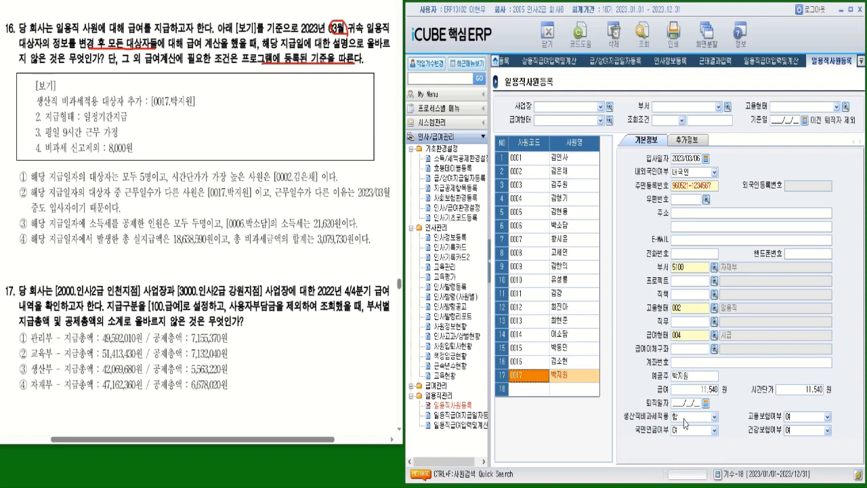
pyautogui.click(462, 432)
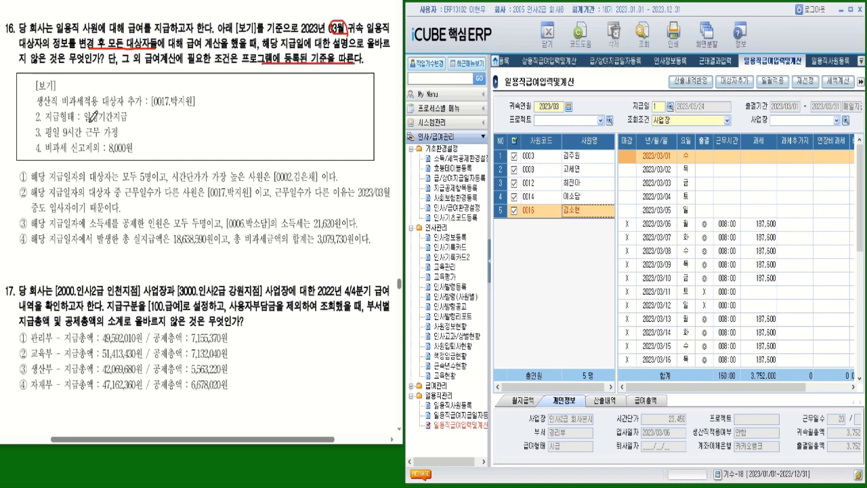
pyautogui.moveTo(84, 123); pyautogui.dragTo(128, 122)
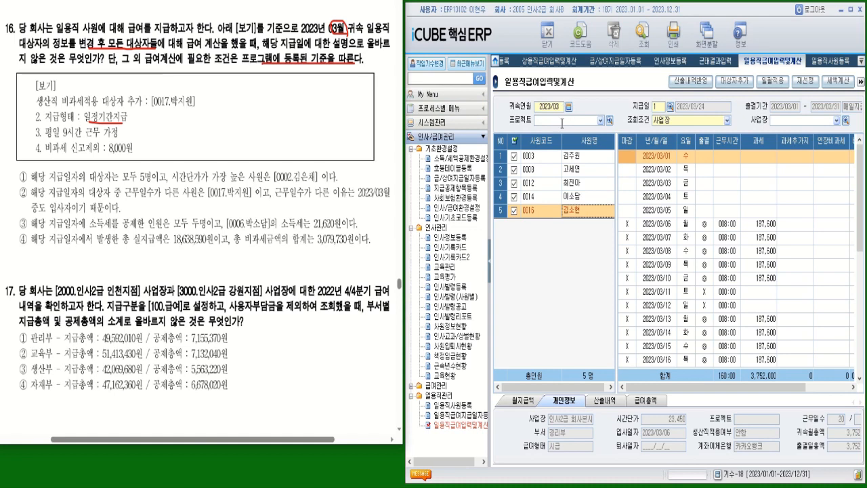
pyautogui.click(670, 107)
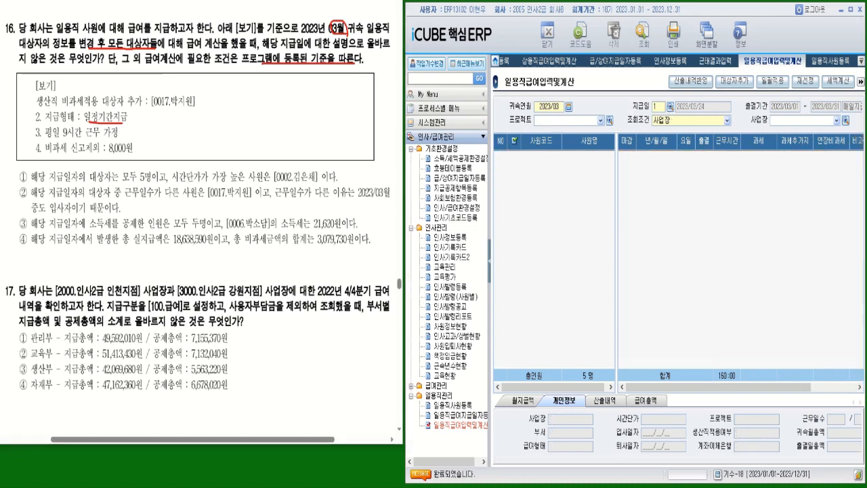
pyautogui.click(579, 298)
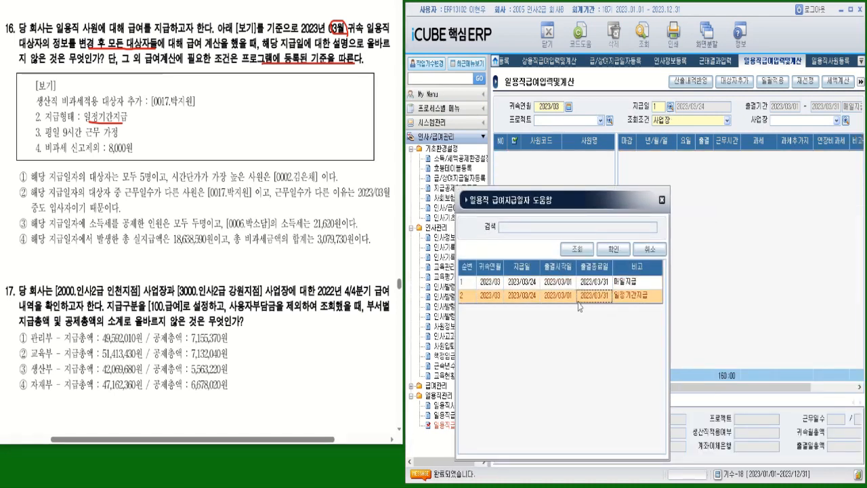
pyautogui.doubleClick(579, 298)
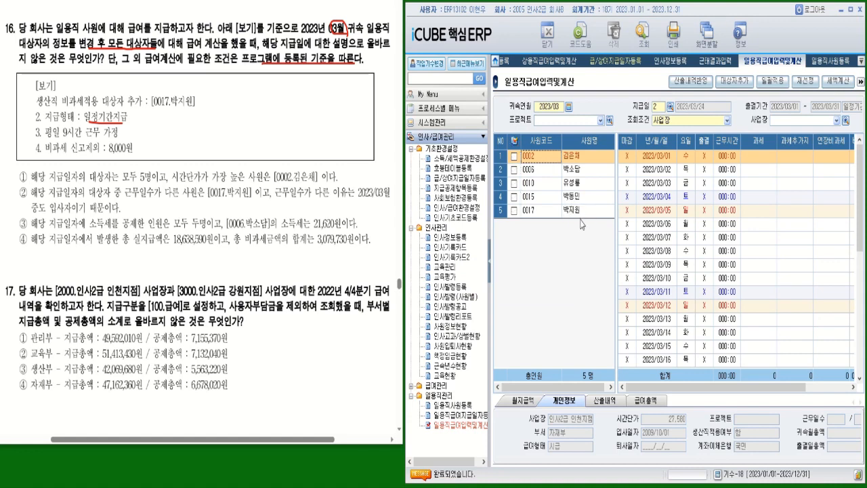
# Step: Run 재선정 for the worker named in the 보기 to refresh the payroll with the changed registration data
pyautogui.click(515, 211)
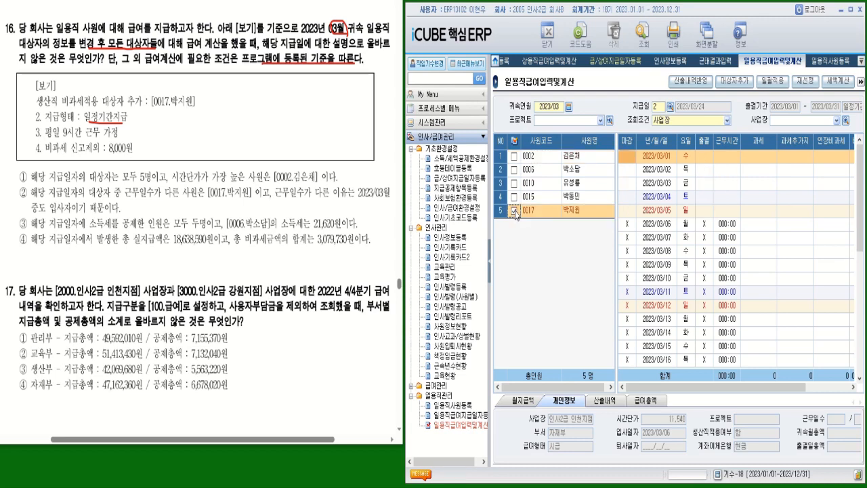
pyautogui.click(808, 82)
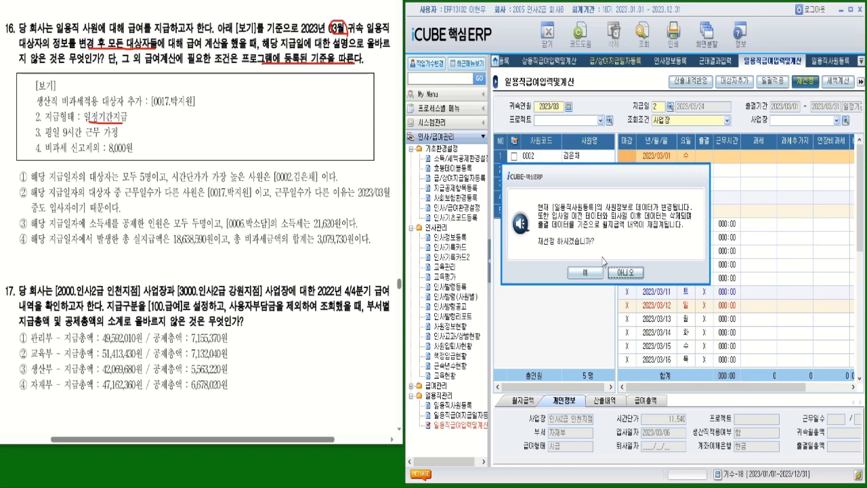
pyautogui.click(596, 272)
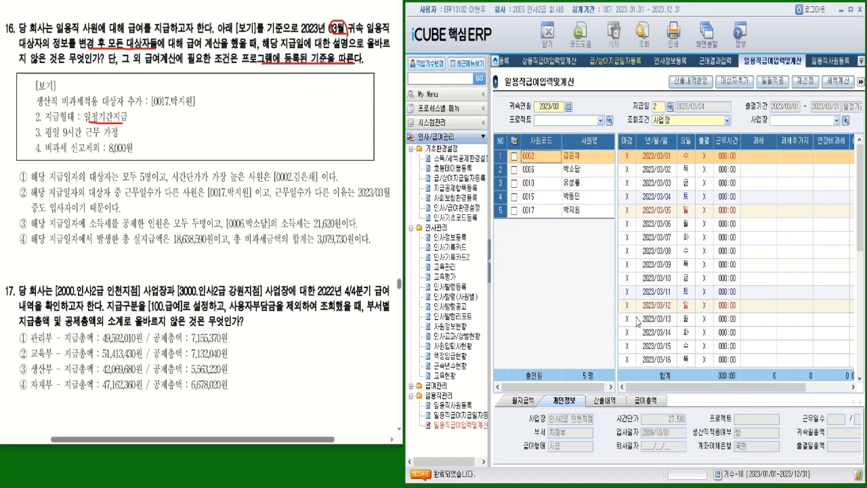
# Step: Underline the 평일 9시간 and 8,000원 conditions and bulk-apply 009:00 on 평일 with 비과세(신고제외분) 8,000 to all workers
pyautogui.click(542, 210)
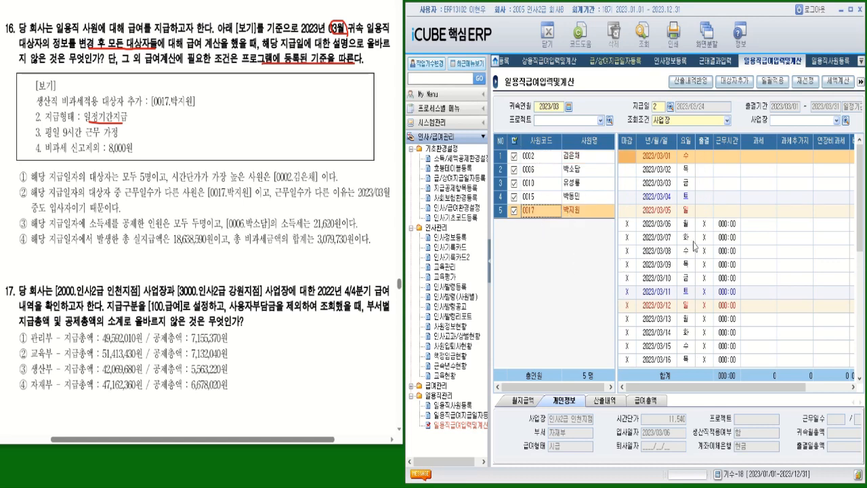
pyautogui.click(770, 83)
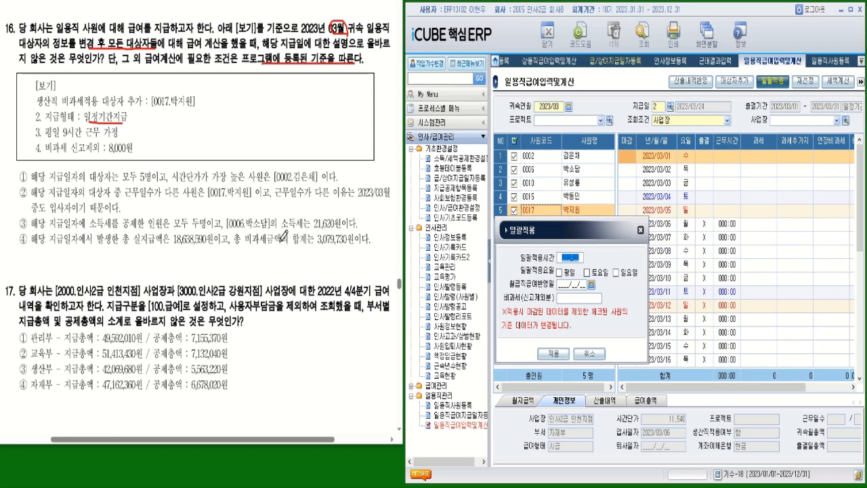
pyautogui.write('009:00')
pyautogui.click(560, 271)
pyautogui.moveTo(50, 138); pyautogui.dragTo(80, 138)
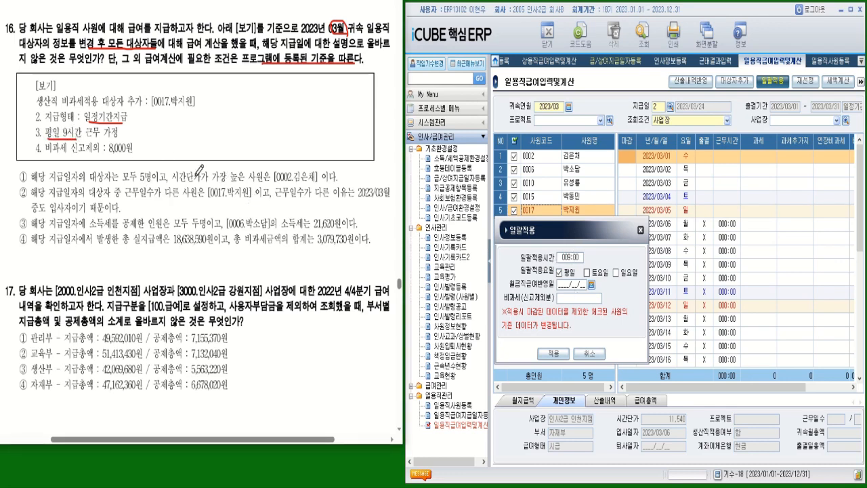
pyautogui.moveTo(107, 154); pyautogui.dragTo(153, 155)
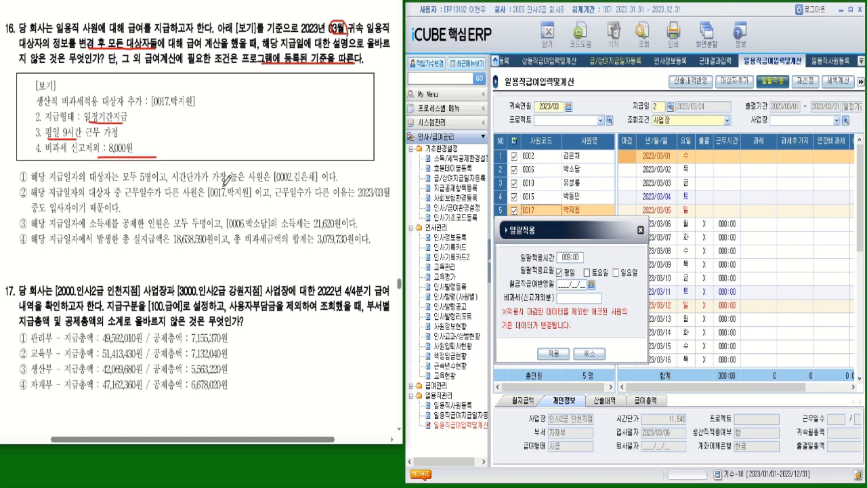
pyautogui.click(573, 298)
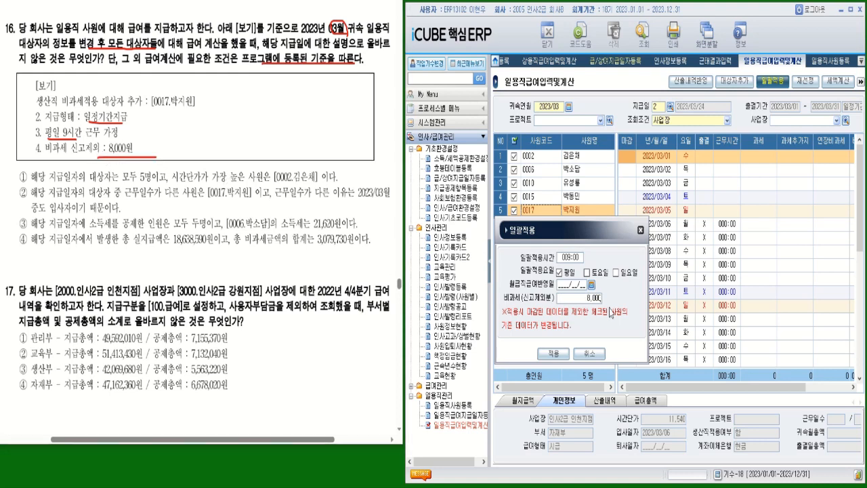
pyautogui.click(554, 354)
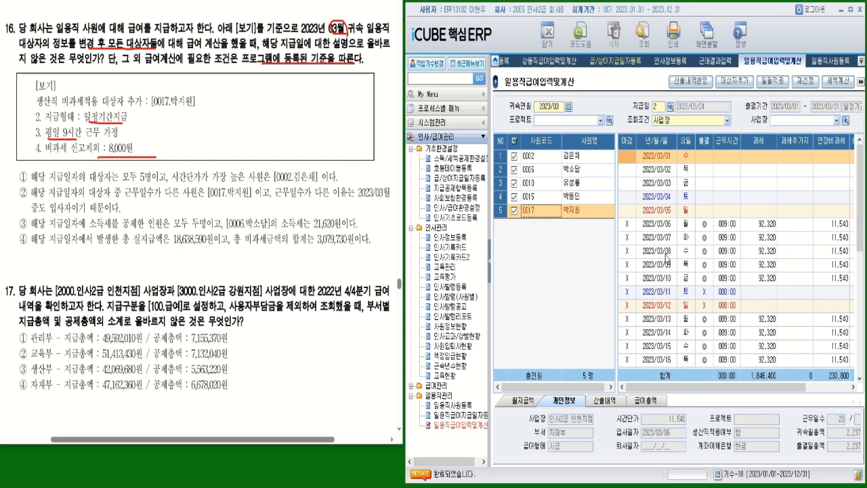
# Step: Widen the payroll view, underline the worker named in choice 1, compare each worker's 시간단가 under 개인정보, and mark the choice O
pyautogui.click(489, 270)
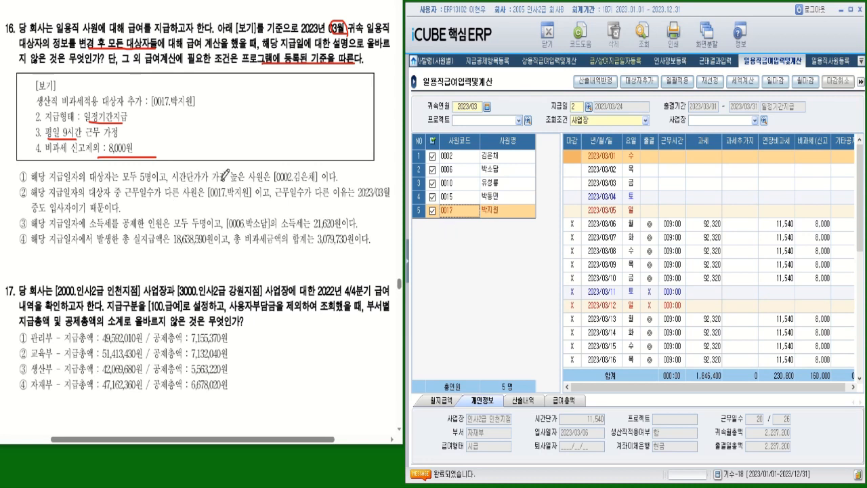
pyautogui.moveTo(275, 173); pyautogui.dragTo(337, 175)
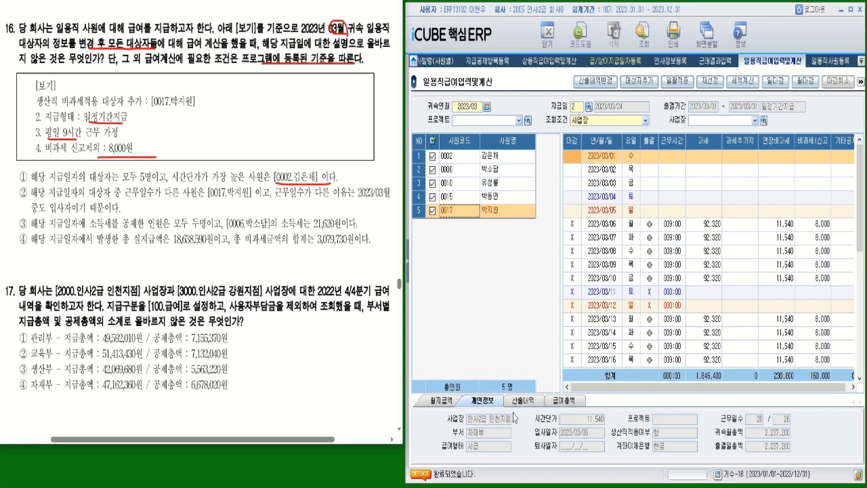
pyautogui.click(503, 158)
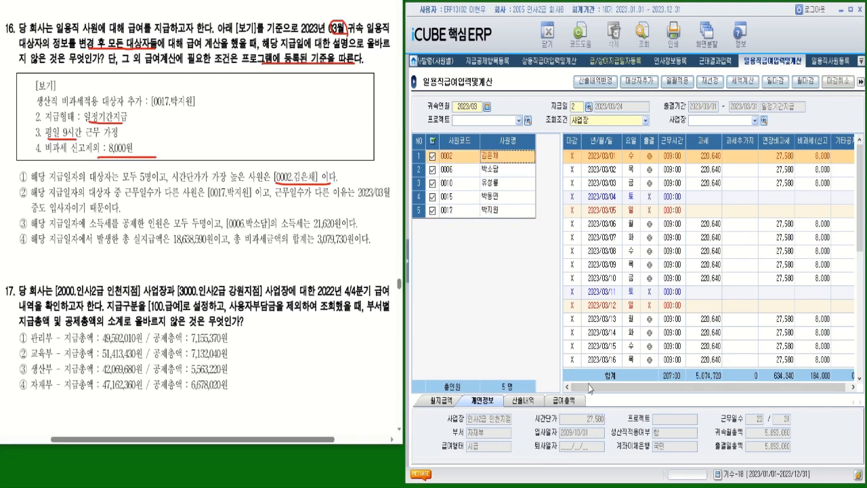
pyautogui.click(516, 177)
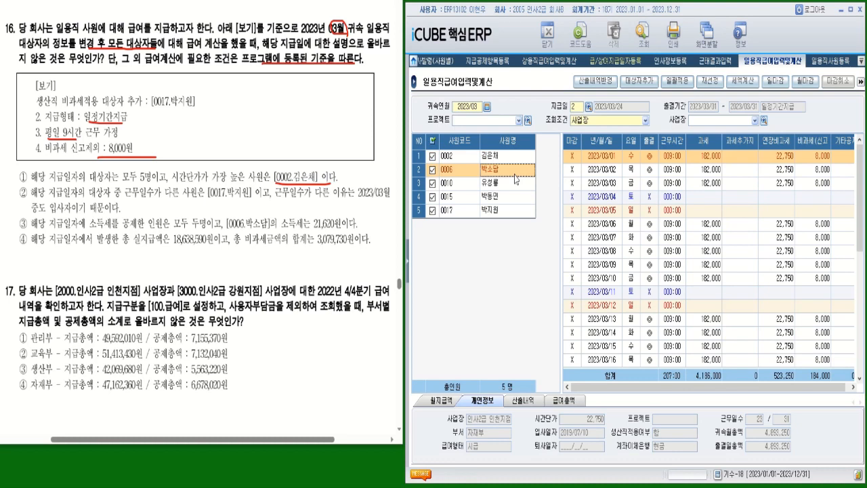
pyautogui.click(516, 187)
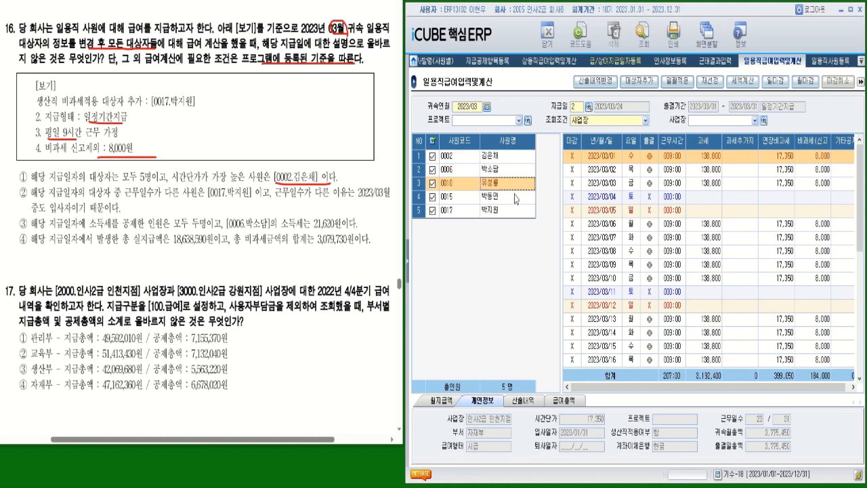
pyautogui.click(517, 201)
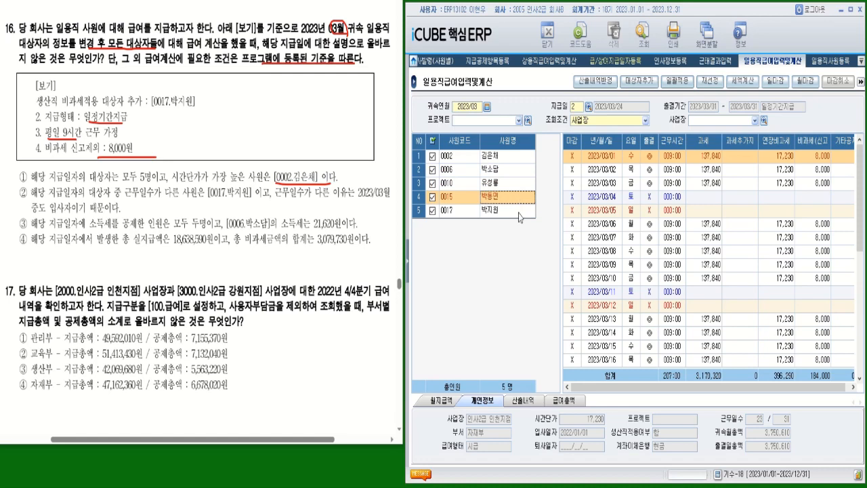
pyautogui.click(520, 215)
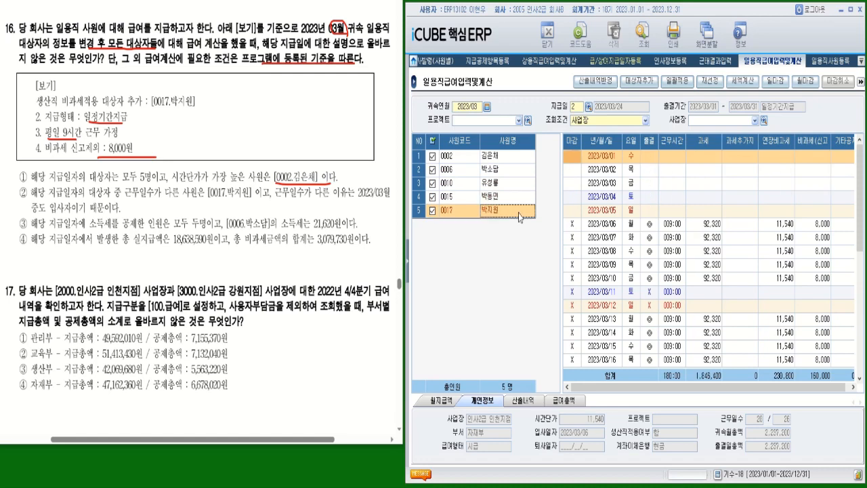
pyautogui.click(518, 159)
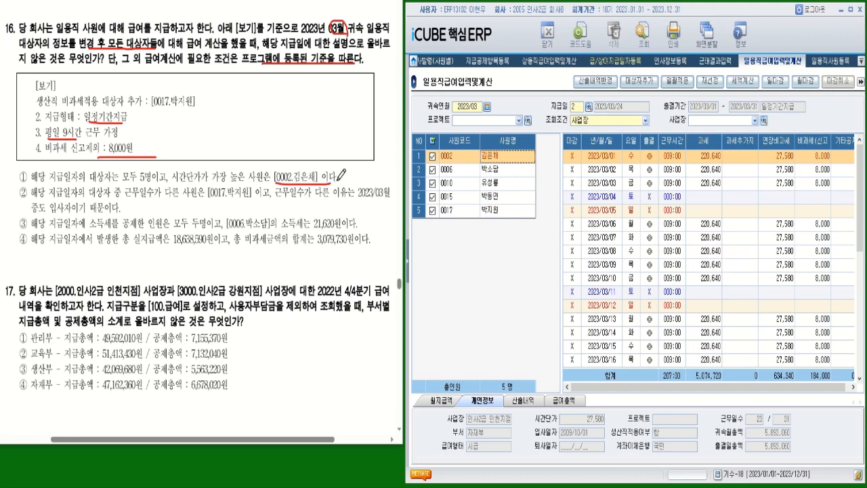
pyautogui.moveTo(344, 172); pyautogui.dragTo(348, 181)
# Step: Underline the 2023/03월 중도 입사자 reason in choice 2, compare the workers' 근무일수 and 입사일자, and mark the choice O
pyautogui.moveTo(359, 197); pyautogui.dragTo(392, 198)
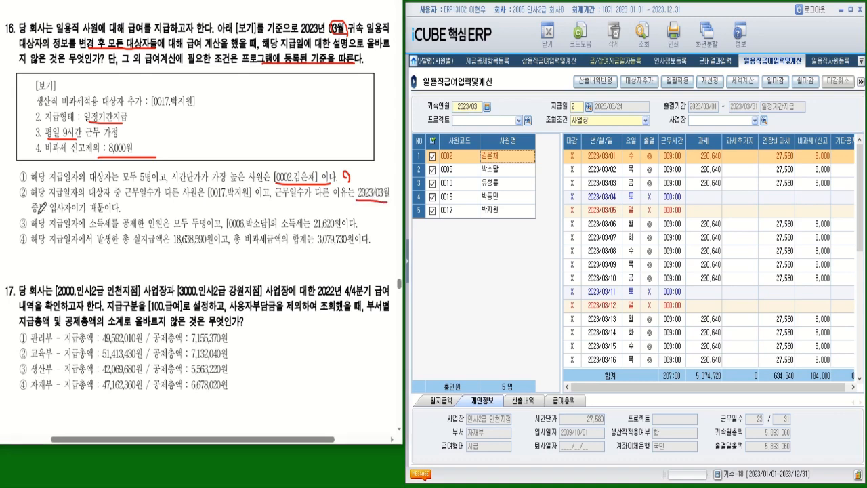
pyautogui.moveTo(35, 215); pyautogui.dragTo(123, 215)
pyautogui.click(501, 174)
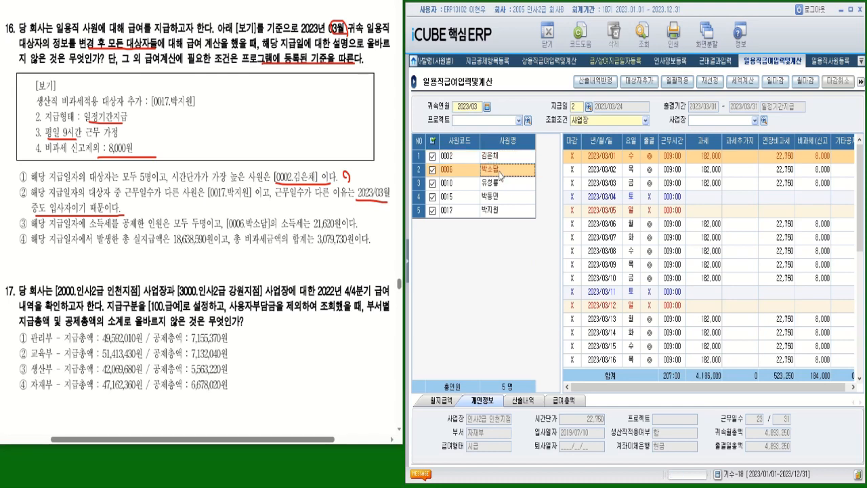
pyautogui.click(501, 184)
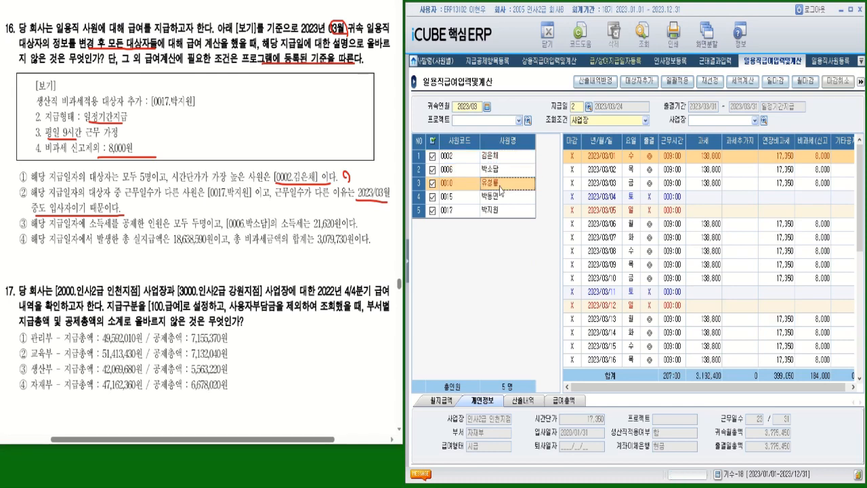
pyautogui.click(502, 198)
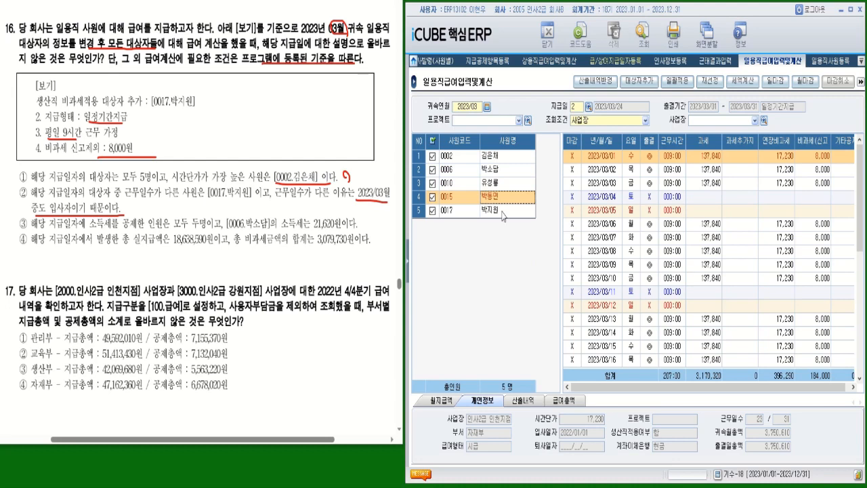
pyautogui.click(504, 214)
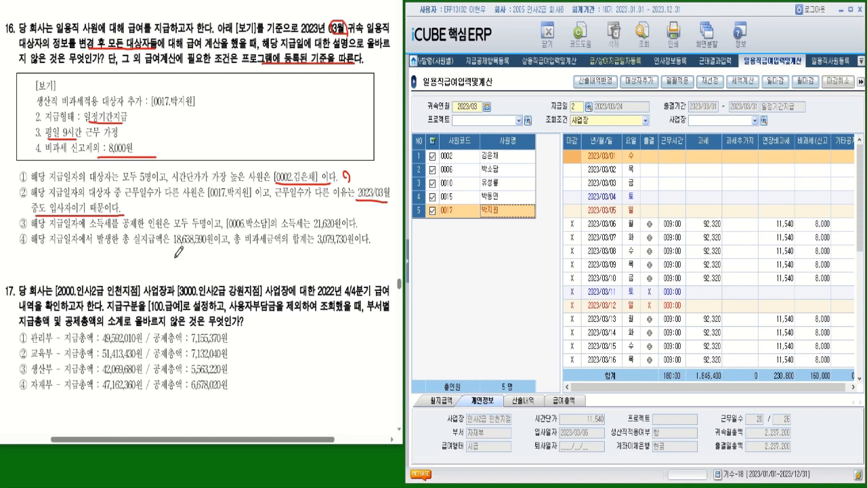
pyautogui.moveTo(132, 206); pyautogui.dragTo(135, 206)
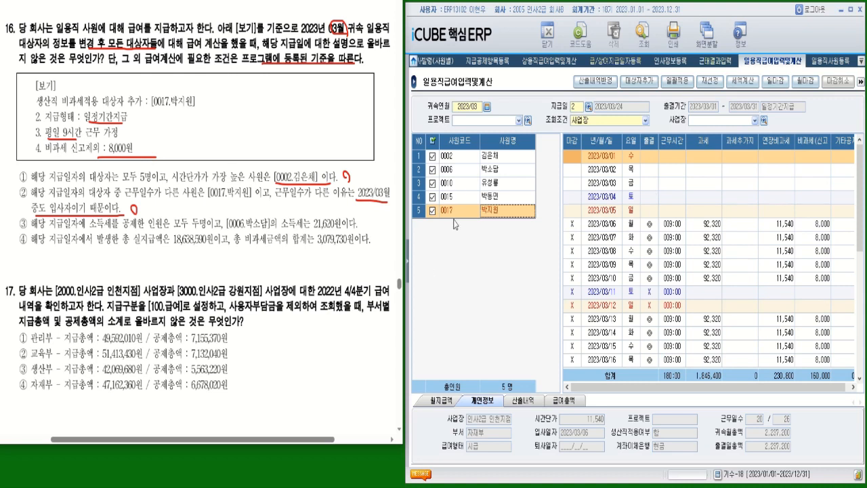
# Step: Review the choice 2 worker's 기본정보 in 일용직사원등록 and return to 일용직급여입력및계산
pyautogui.click(830, 60)
pyautogui.click(485, 378)
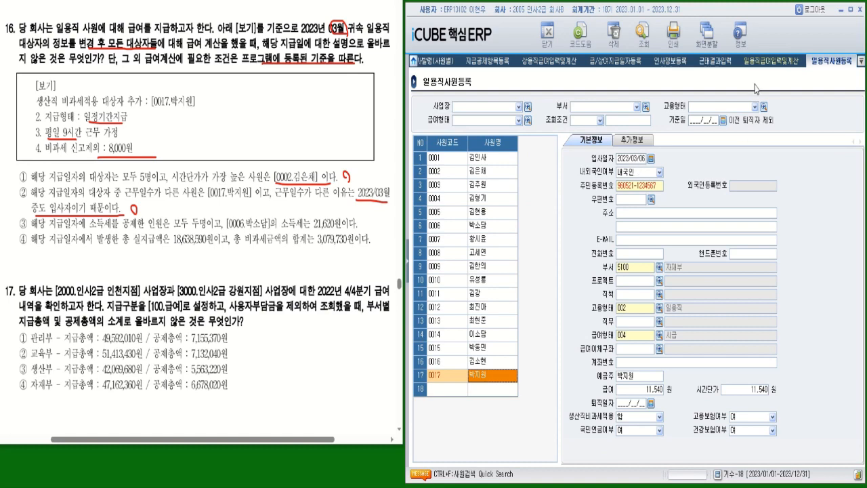
pyautogui.click(767, 60)
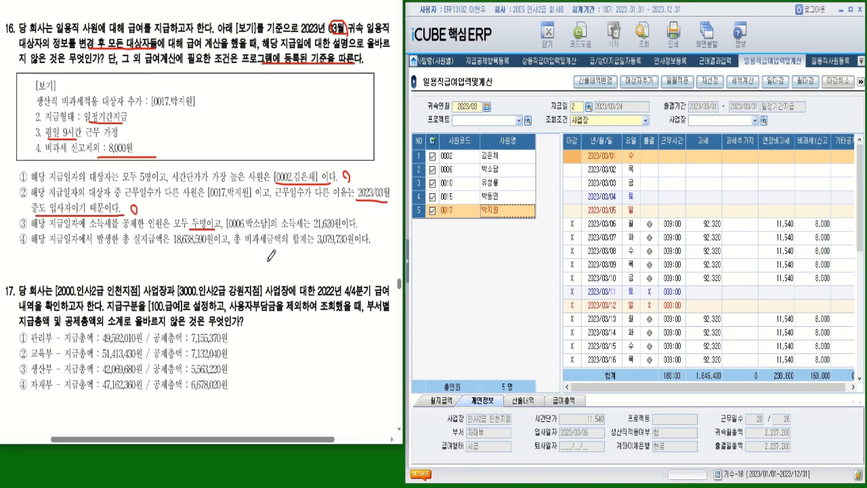
# Step: Underline the 소득세 21,620원 claim in choice 3, compare each worker's 소득세 under 월지급액, and check-mark choice 3 as the answer
pyautogui.moveTo(292, 227); pyautogui.dragTo(359, 227)
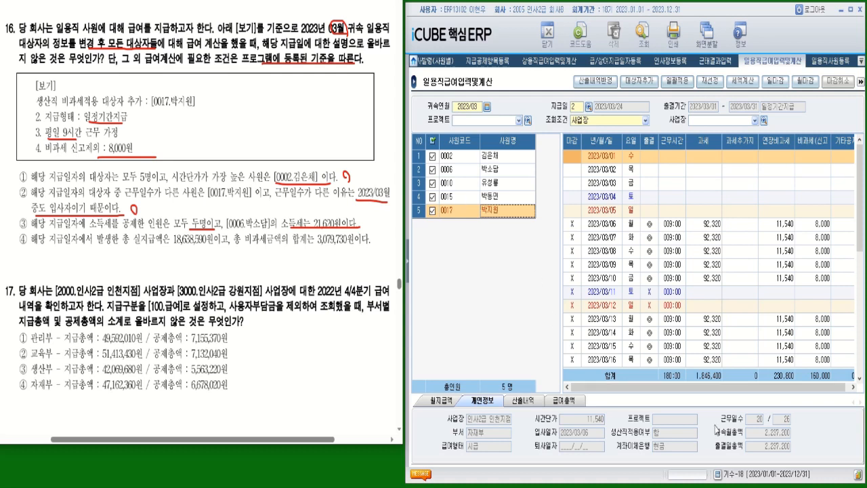
pyautogui.click(443, 401)
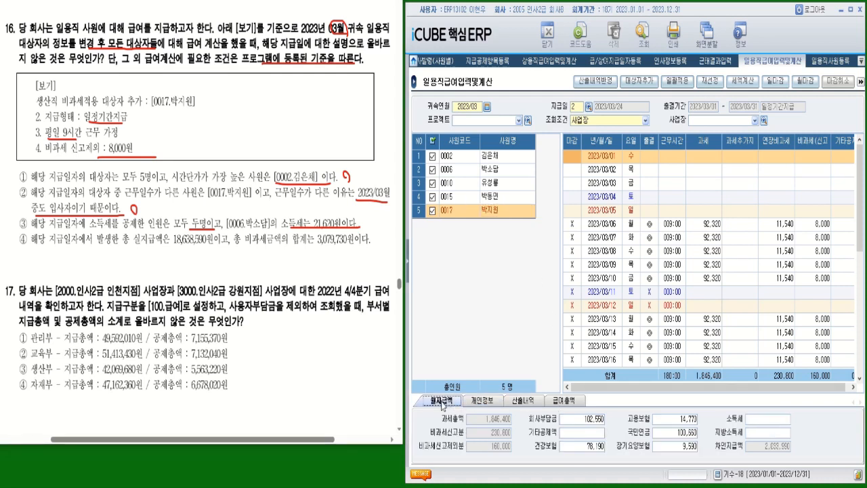
pyautogui.click(497, 157)
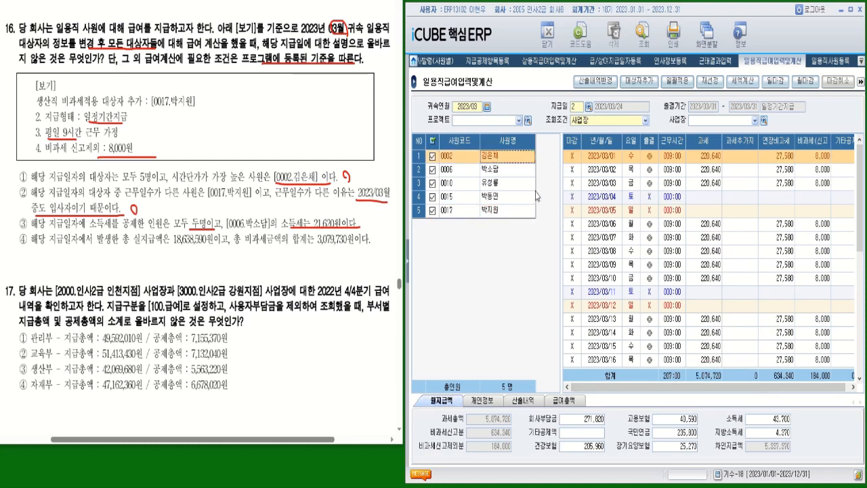
pyautogui.click(516, 177)
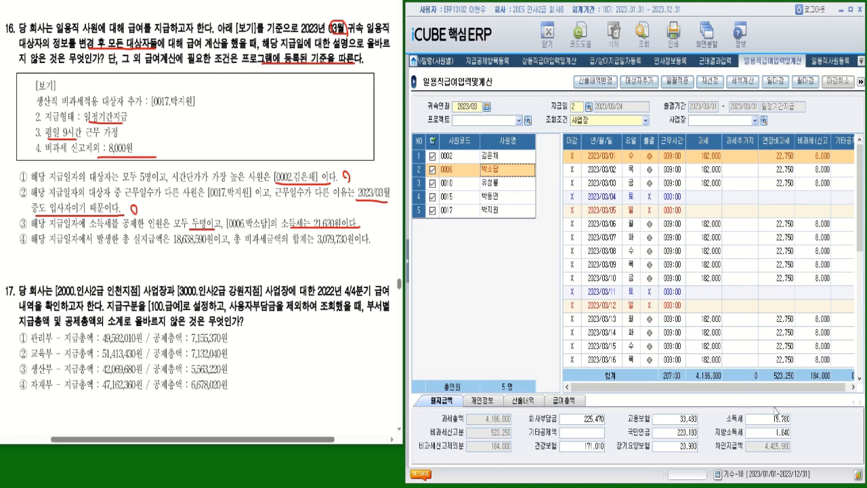
pyautogui.click(513, 190)
pyautogui.click(514, 200)
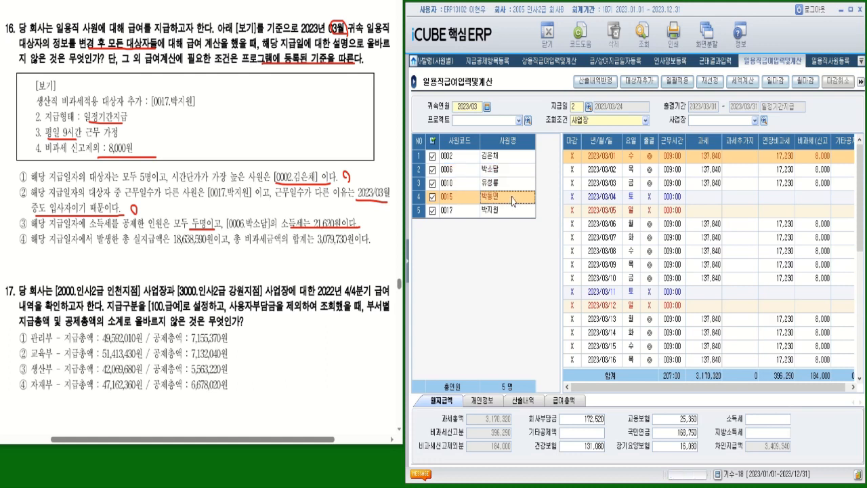
pyautogui.click(515, 213)
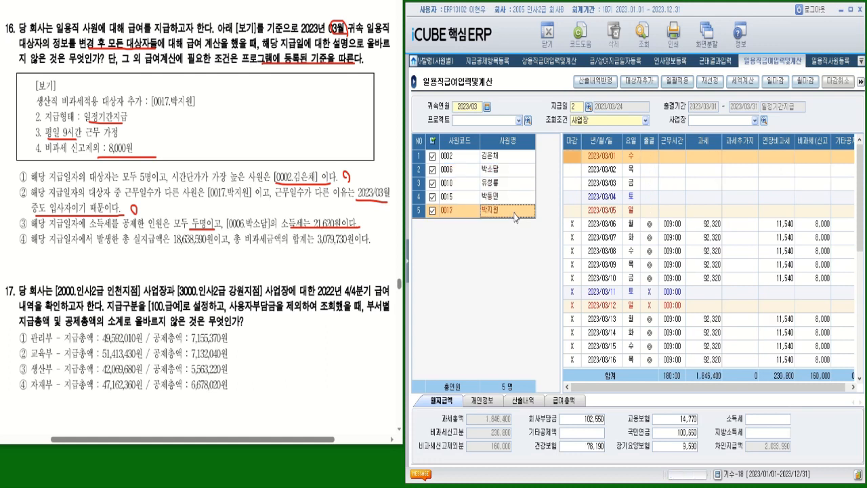
pyautogui.click(513, 158)
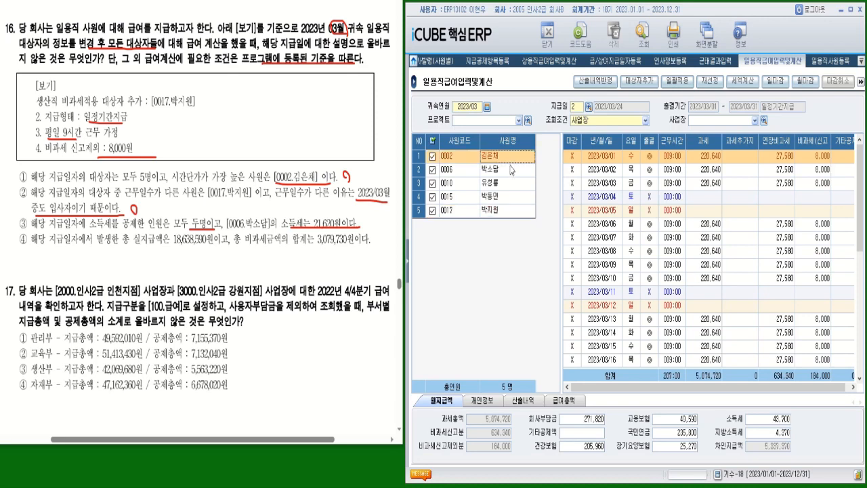
pyautogui.click(511, 171)
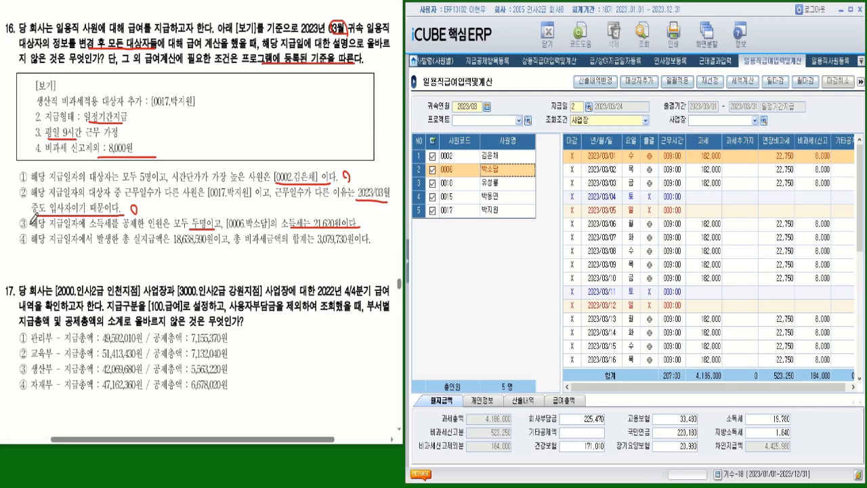
pyautogui.moveTo(14, 214)
pyautogui.mouseDown()
pyautogui.moveTo(23, 224)
pyautogui.moveTo(45, 196)
pyautogui.mouseUp()
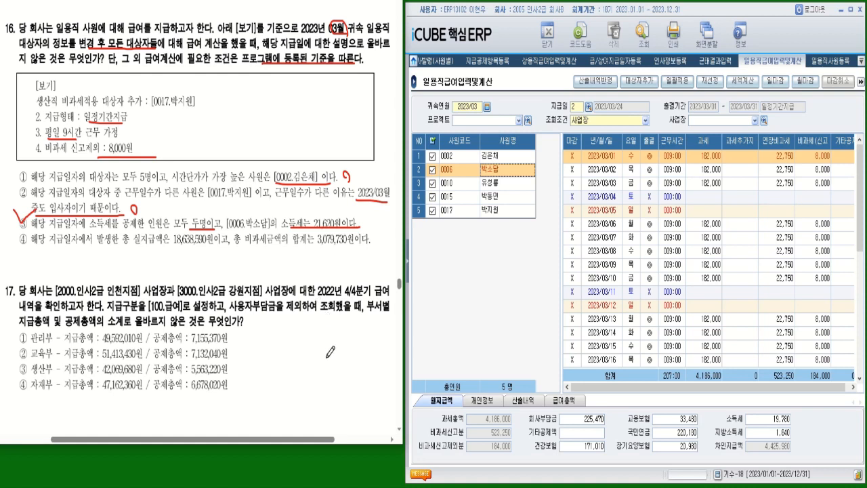
# Step: Show the 급여총액 totals, switch to Calculator, and enter the 비과세신고분 total 2,183,730
pyautogui.click(571, 401)
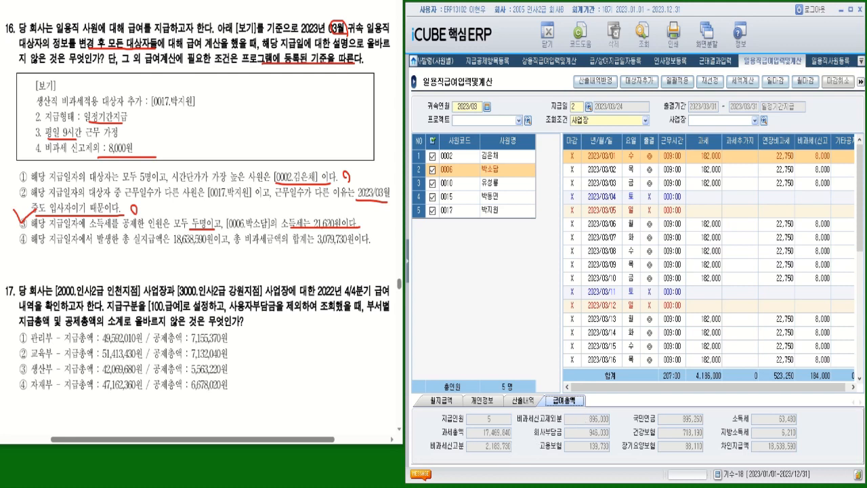
pyautogui.hotkey('alt', 'Tab')
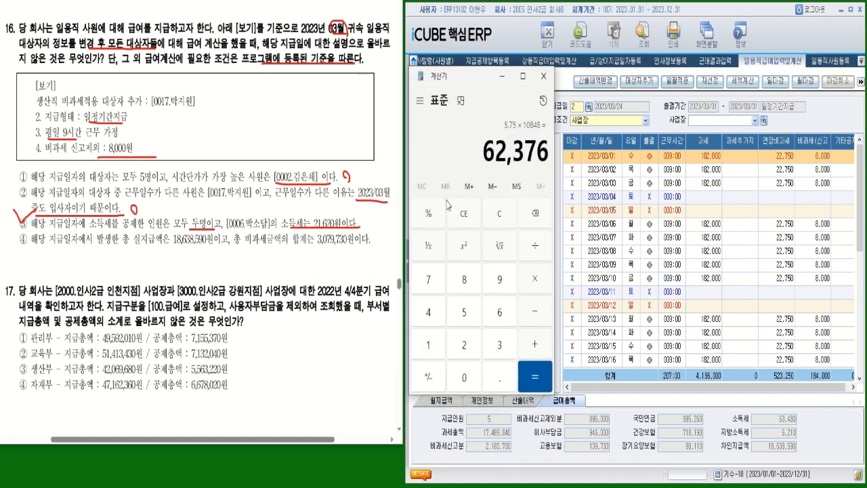
pyautogui.click(466, 216)
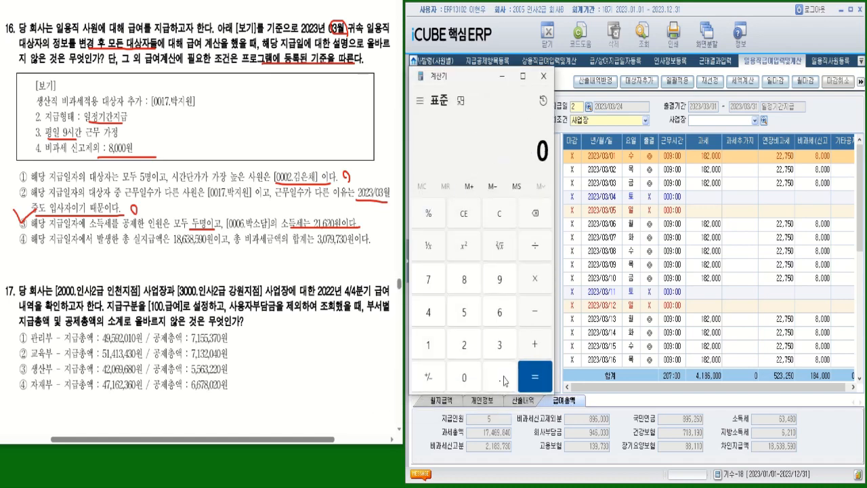
pyautogui.click(467, 350)
pyautogui.click(431, 351)
pyautogui.click(462, 282)
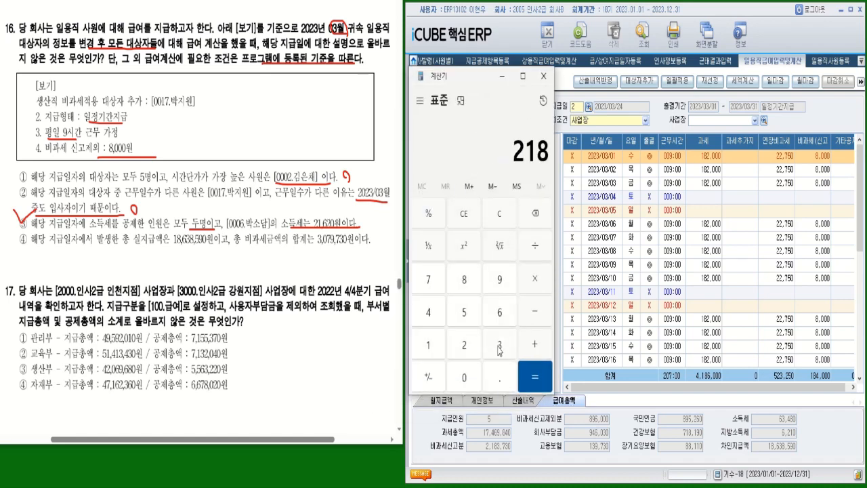
pyautogui.click(496, 347)
pyautogui.click(431, 287)
pyautogui.click(501, 347)
pyautogui.click(467, 376)
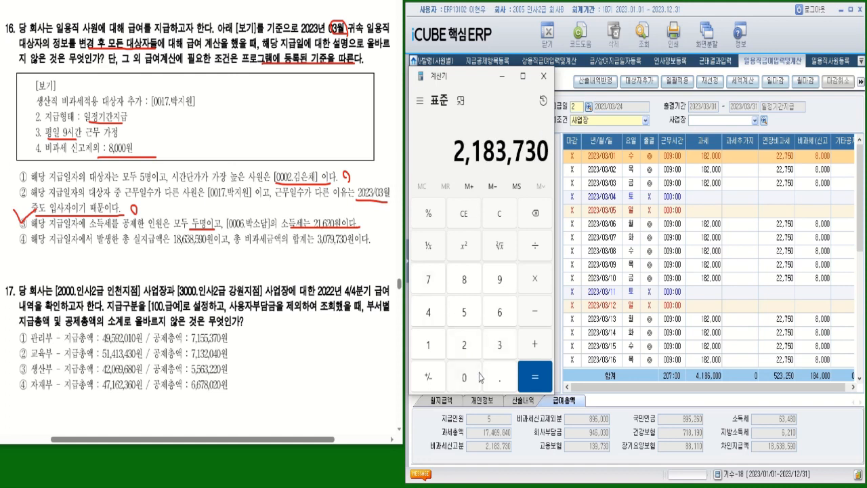
# Step: Add the 비과세신고제외분 total 896,000, put Calculator away, and mark question 16's choice 4 O
pyautogui.click(539, 349)
pyautogui.click(464, 285)
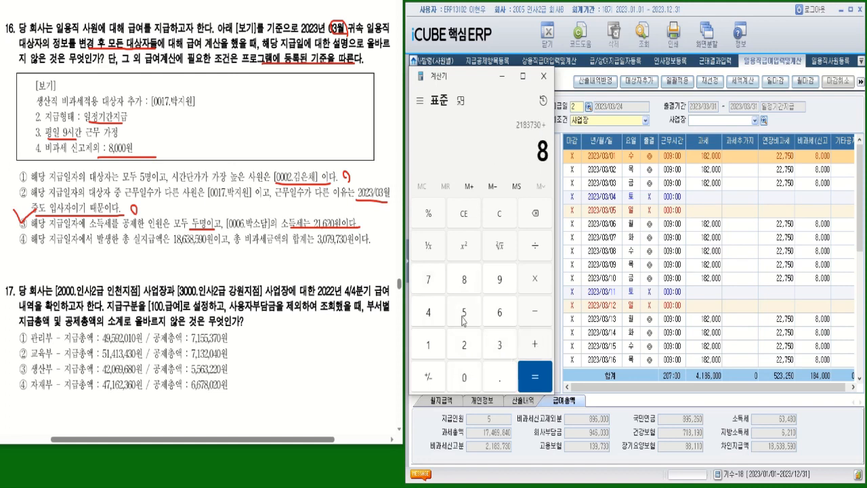
pyautogui.click(499, 279)
pyautogui.click(499, 318)
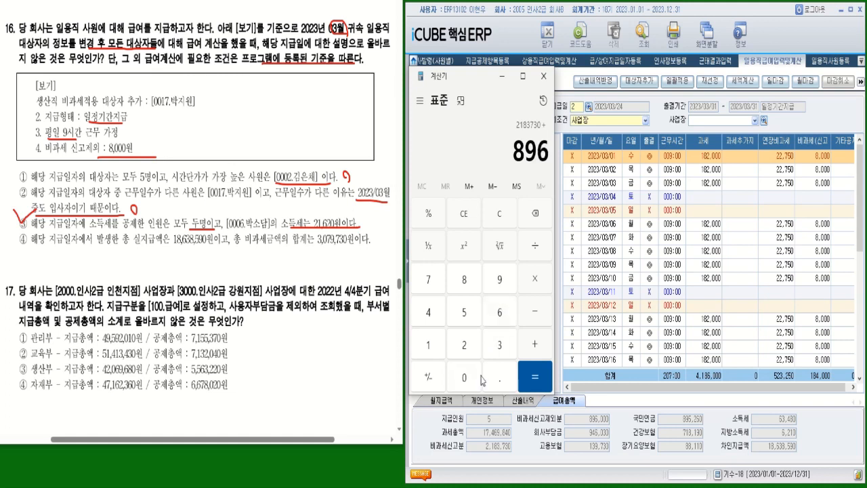
pyautogui.click(473, 383)
pyautogui.click(466, 377)
pyautogui.click(466, 377)
pyautogui.click(526, 385)
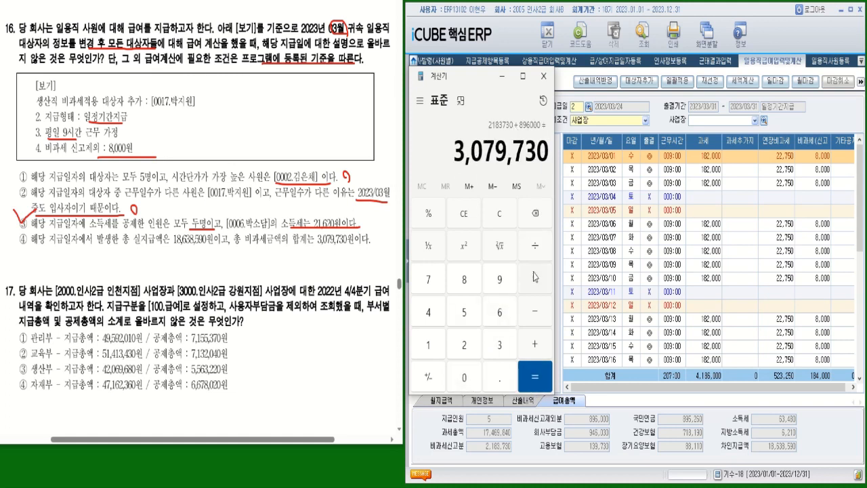
pyautogui.click(504, 78)
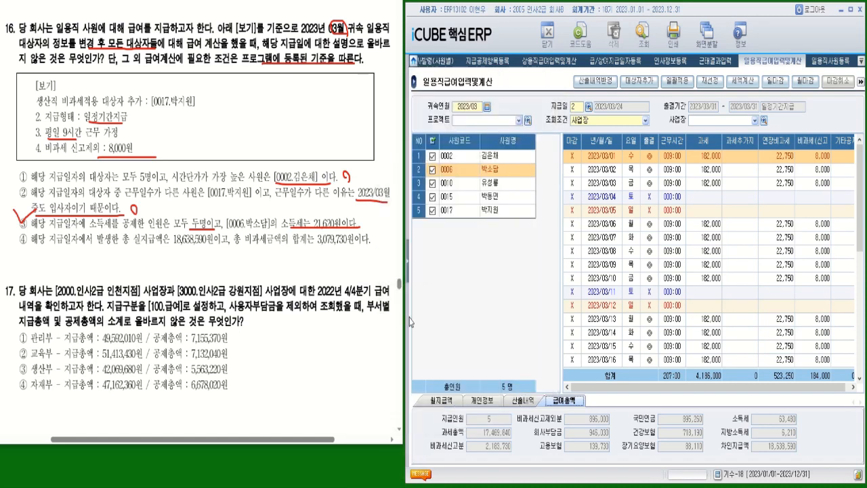
pyautogui.moveTo(377, 237); pyautogui.dragTo(377, 236)
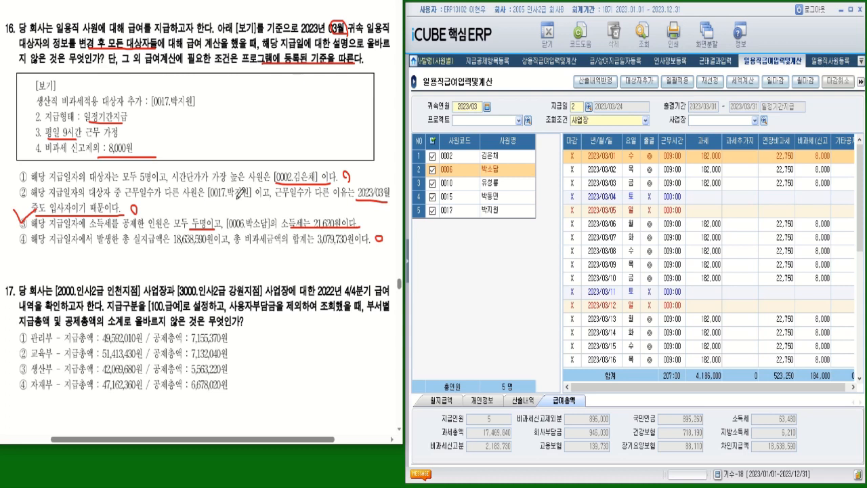
# Step: Underline question 17's conditions: 인천지점, 강원지점, 4/4분기, 100.급여, 사용자부담금 and 부서별, and reopen the ERP's collapsed menu tree
pyautogui.moveTo(108, 299); pyautogui.dragTo(172, 299)
pyautogui.moveTo(228, 298); pyautogui.dragTo(288, 298)
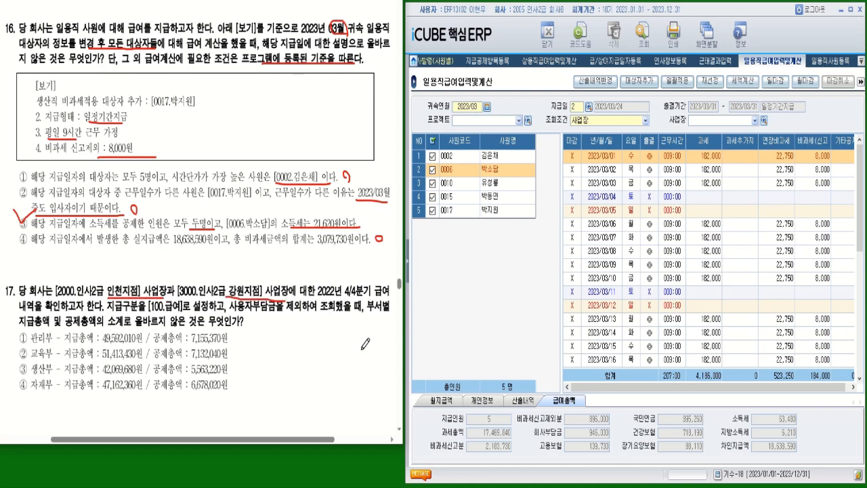
pyautogui.moveTo(343, 296)
pyautogui.mouseDown()
pyautogui.moveTo(381, 298)
pyautogui.moveTo(345, 297)
pyautogui.mouseUp()
pyautogui.moveTo(149, 303); pyautogui.dragTo(194, 304)
pyautogui.moveTo(239, 305); pyautogui.dragTo(298, 306)
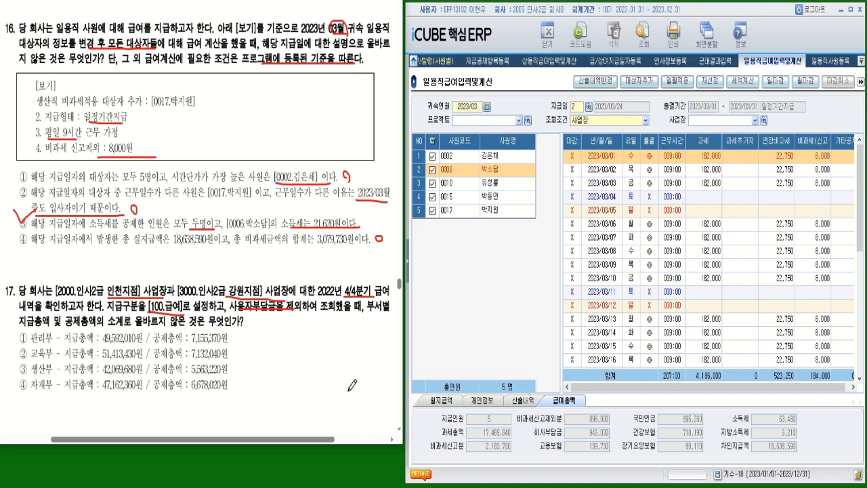
pyautogui.click(409, 271)
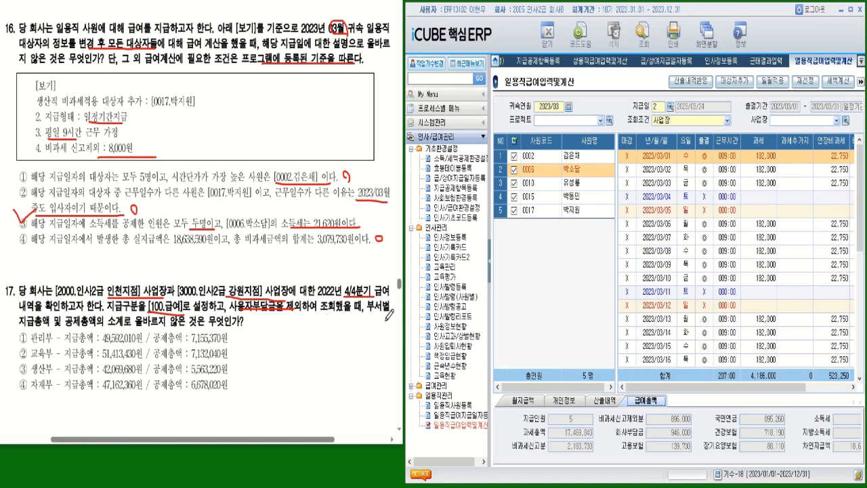
pyautogui.moveTo(391, 312); pyautogui.dragTo(349, 313)
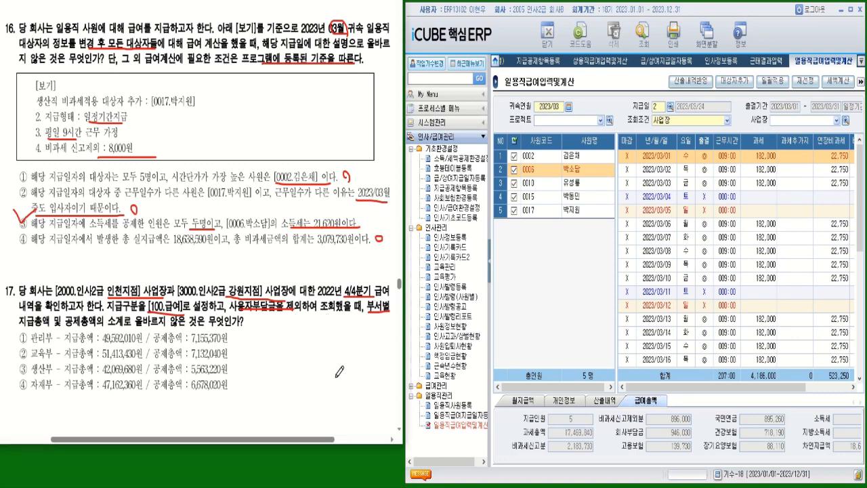
# Step: Open 연간급여현황 from 급여관리 and set the 조회기간 from 2022년 10월 to 2022년 12월
pyautogui.doubleClick(434, 386)
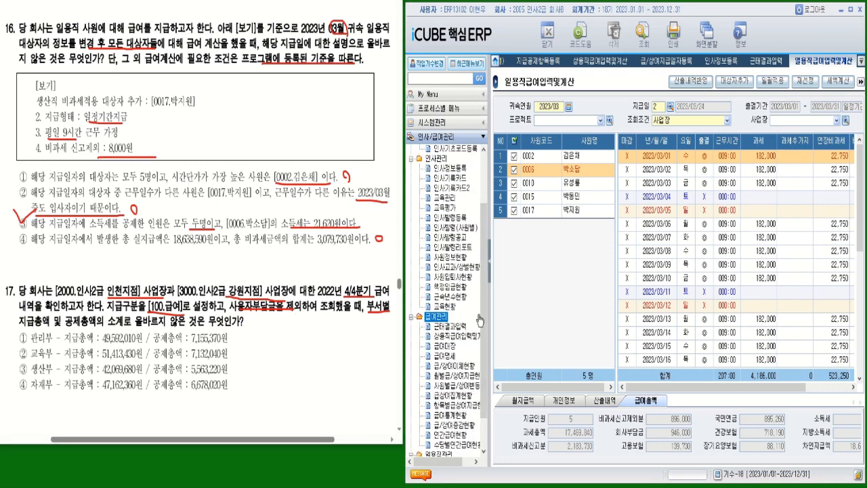
pyautogui.doubleClick(453, 437)
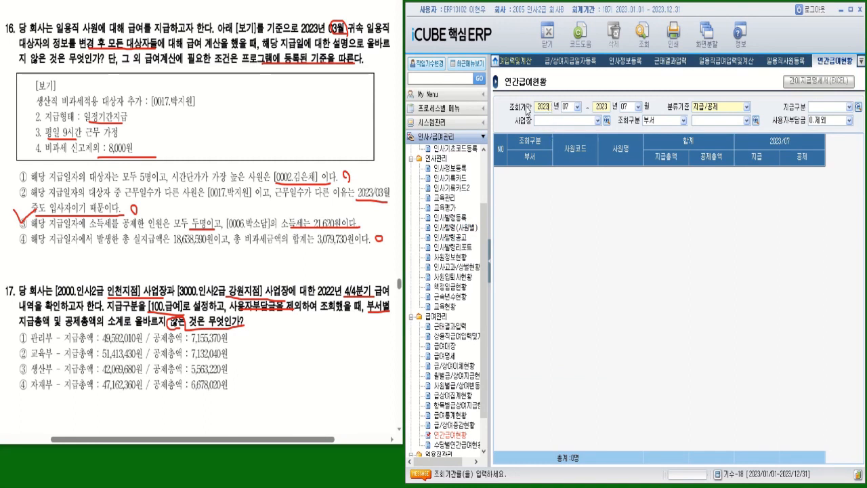
pyautogui.press('BackSpace')
pyautogui.click(576, 107)
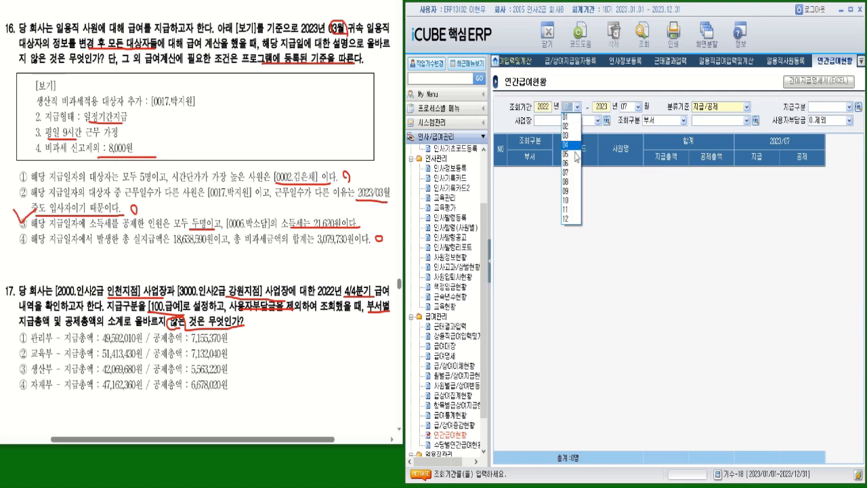
pyautogui.click(571, 201)
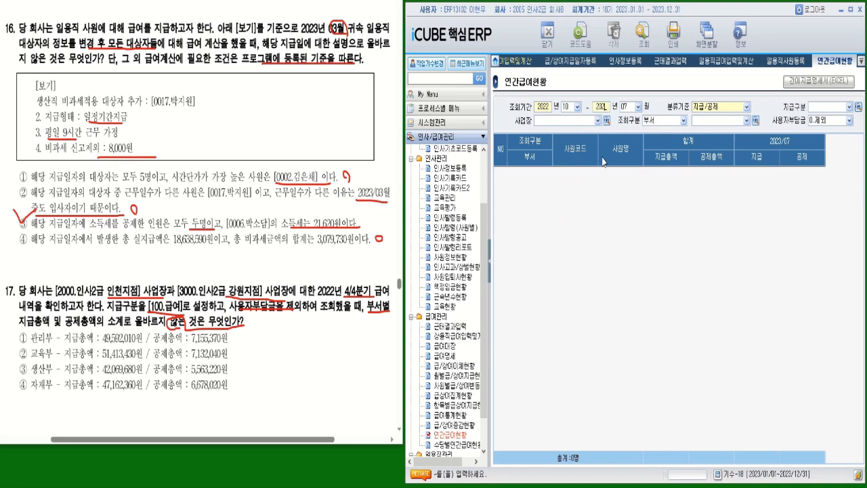
pyautogui.click(637, 106)
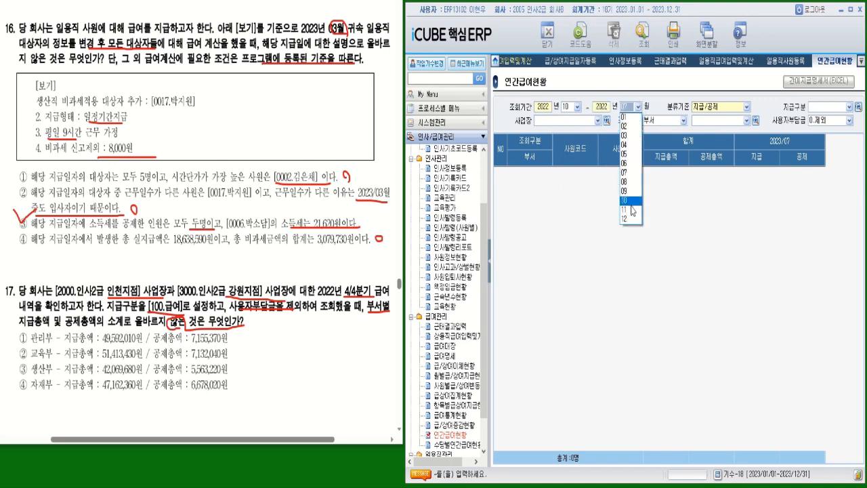
pyautogui.click(631, 220)
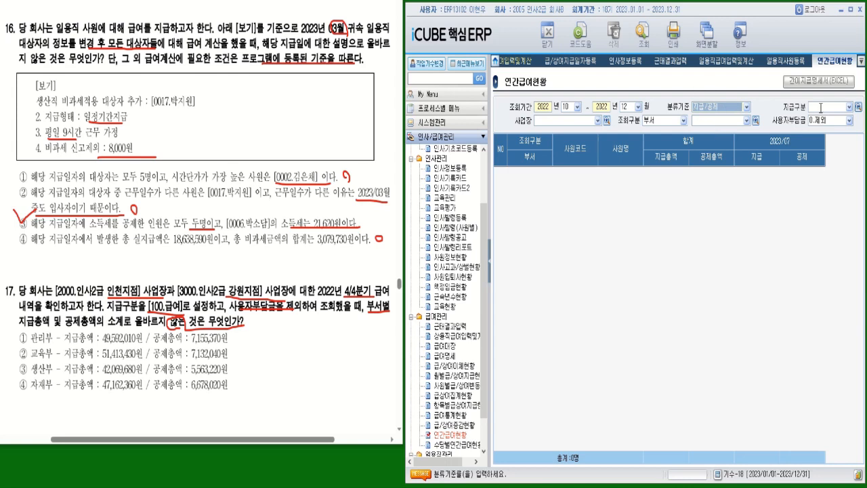
# Step: Set 지급구분 to 100 급여 and select 2000 인사2급 인천지점 and 3000 인사2급 강원지점 as the 사업장
pyautogui.click(858, 108)
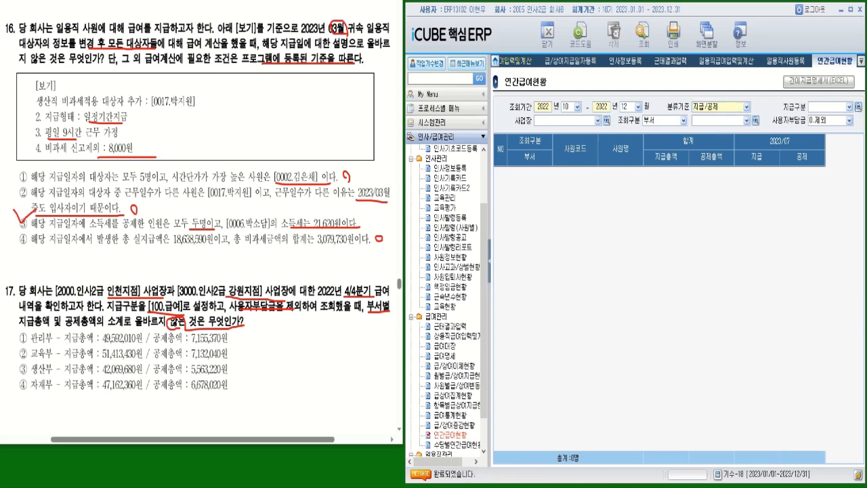
pyautogui.doubleClick(635, 279)
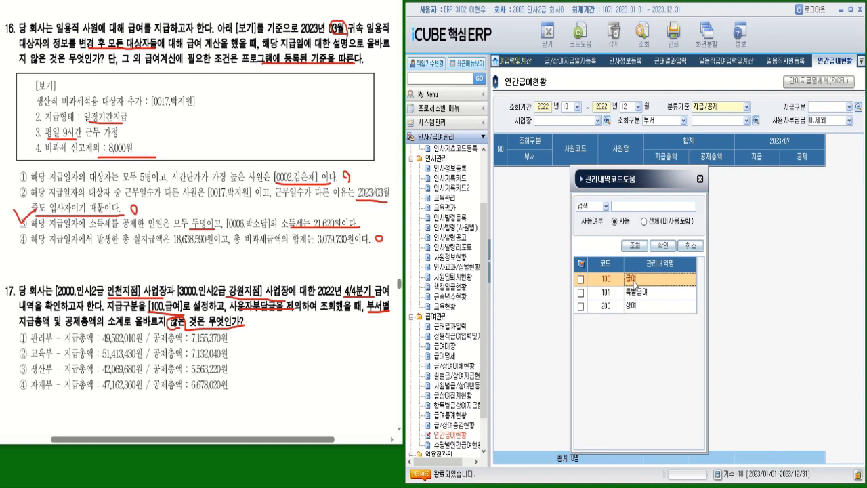
pyautogui.click(607, 120)
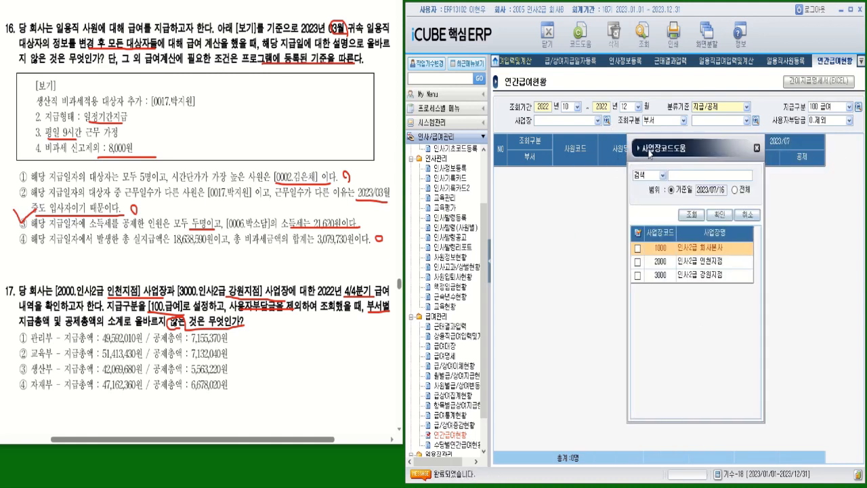
pyautogui.moveTo(663, 148); pyautogui.dragTo(610, 149)
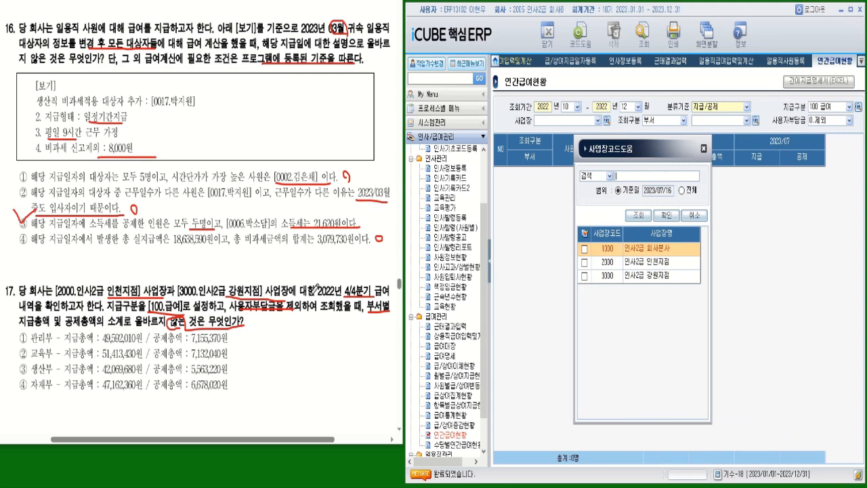
pyautogui.click(584, 261)
pyautogui.click(584, 275)
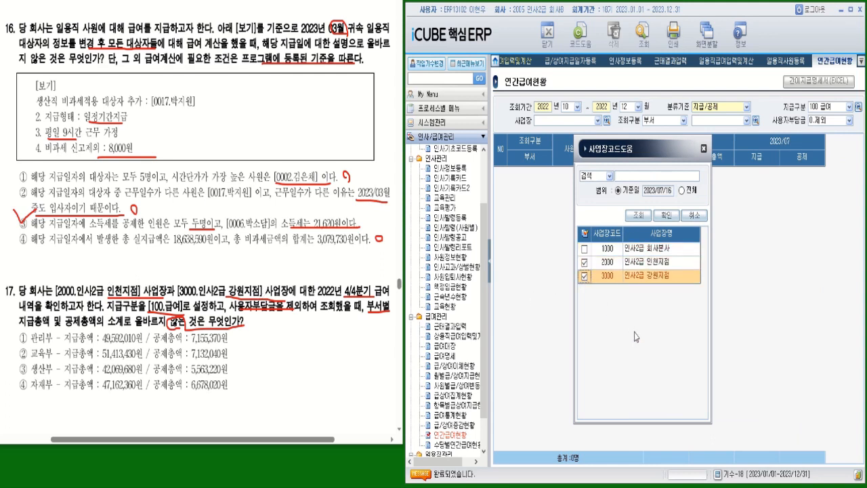
pyautogui.click(667, 216)
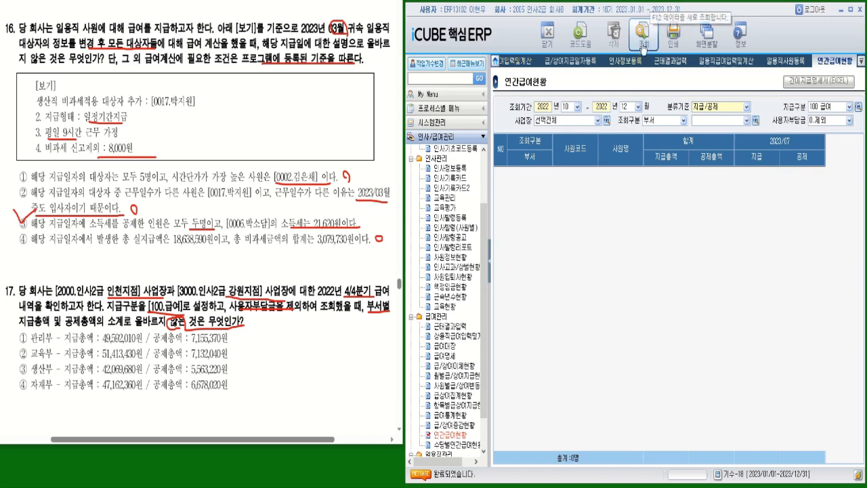
# Step: Run the 연간급여현황 query, mark question 17's choices 1 to 3 O, and check-mark choice 4 as the answer
pyautogui.click(641, 30)
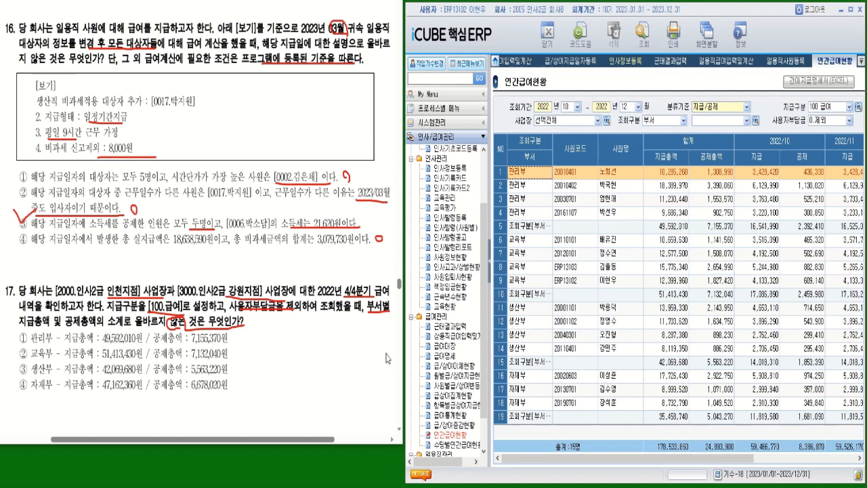
pyautogui.moveTo(235, 336)
pyautogui.mouseDown()
pyautogui.moveTo(242, 325)
pyautogui.moveTo(237, 335)
pyautogui.mouseUp()
pyautogui.moveTo(241, 337); pyautogui.dragTo(237, 349)
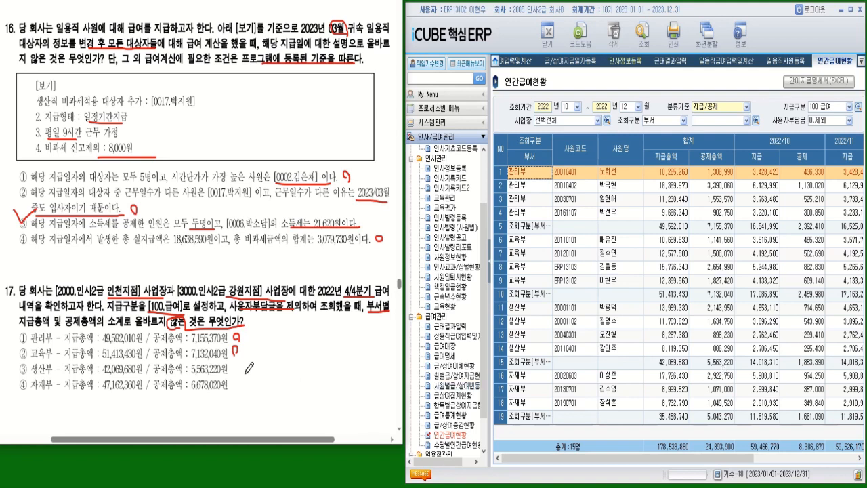
pyautogui.moveTo(234, 364); pyautogui.dragTo(233, 361)
pyautogui.moveTo(11, 370)
pyautogui.mouseDown()
pyautogui.moveTo(20, 387)
pyautogui.moveTo(38, 367)
pyautogui.mouseUp()
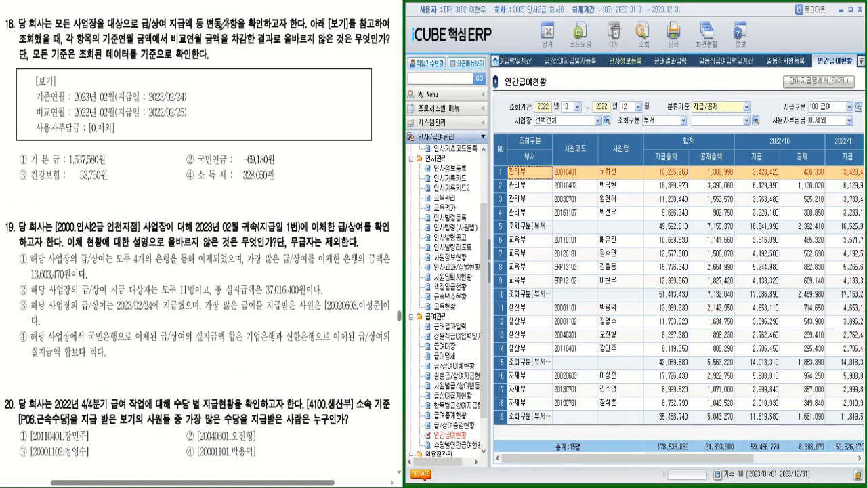
# Step: Mark question 18's conditions: 변동사항, 기준연월 금액, 비교연월 금액, 않은, 2023년 02월, 2022년 02월 and 사용자부담금 0.제외
pyautogui.moveTo(223, 25); pyautogui.dragTo(290, 29)
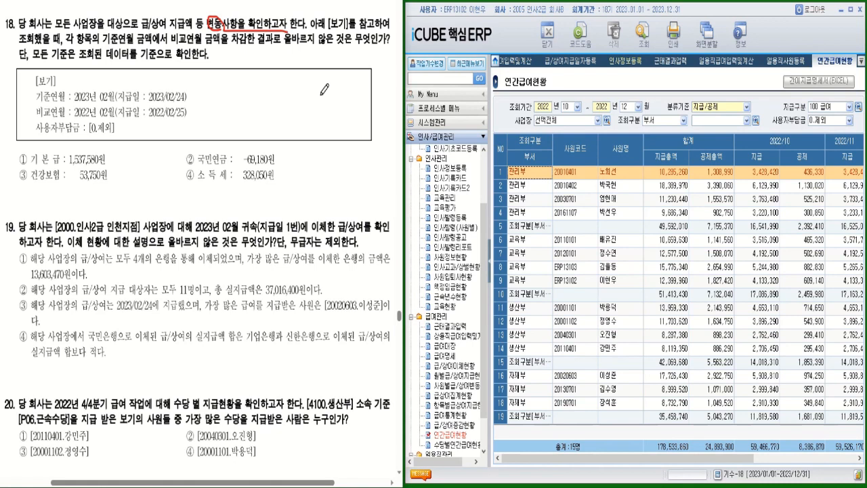
pyautogui.moveTo(110, 41); pyautogui.dragTo(221, 45)
pyautogui.moveTo(322, 47)
pyautogui.mouseDown()
pyautogui.moveTo(338, 24)
pyautogui.moveTo(315, 44)
pyautogui.moveTo(324, 39)
pyautogui.mouseUp()
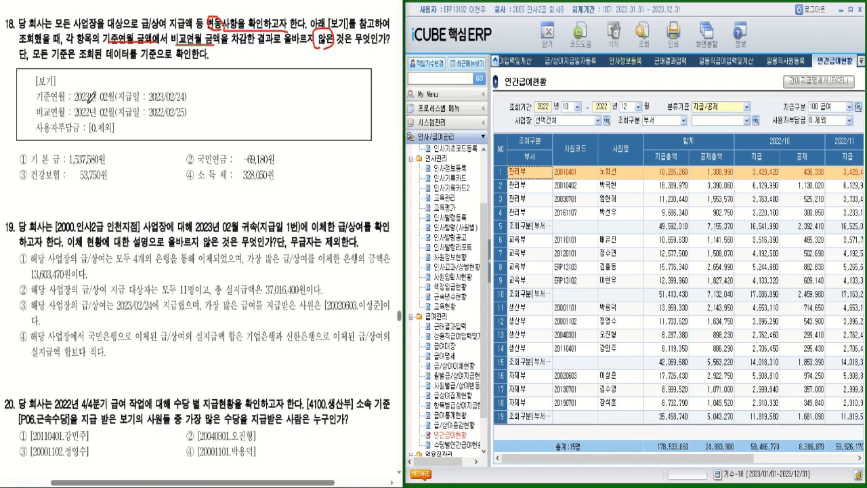
pyautogui.moveTo(99, 102)
pyautogui.mouseDown()
pyautogui.moveTo(115, 102)
pyautogui.moveTo(107, 119)
pyautogui.moveTo(117, 119)
pyautogui.moveTo(117, 134)
pyautogui.moveTo(85, 132)
pyautogui.moveTo(127, 118)
pyautogui.moveTo(122, 134)
pyautogui.mouseUp()
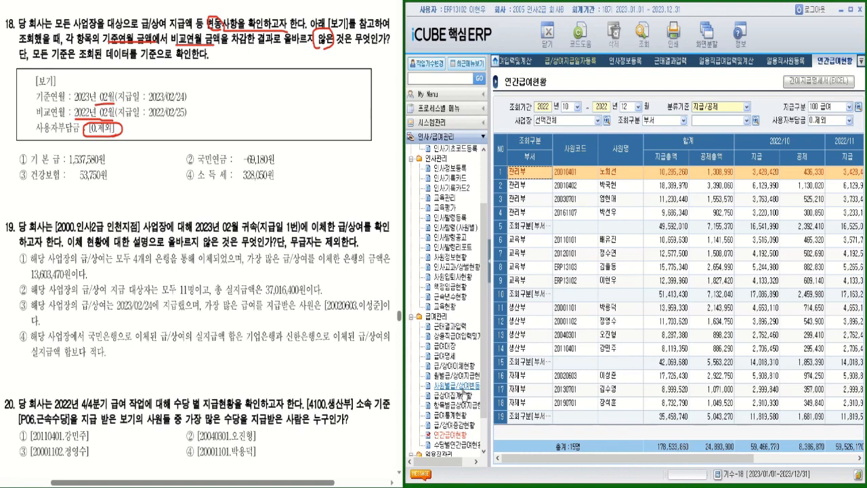
# Step: Open 사원별급/상여변동현황 and set 기준연월 to 2023/02 with the 2023/02/24 급여 지급일
pyautogui.click(455, 385)
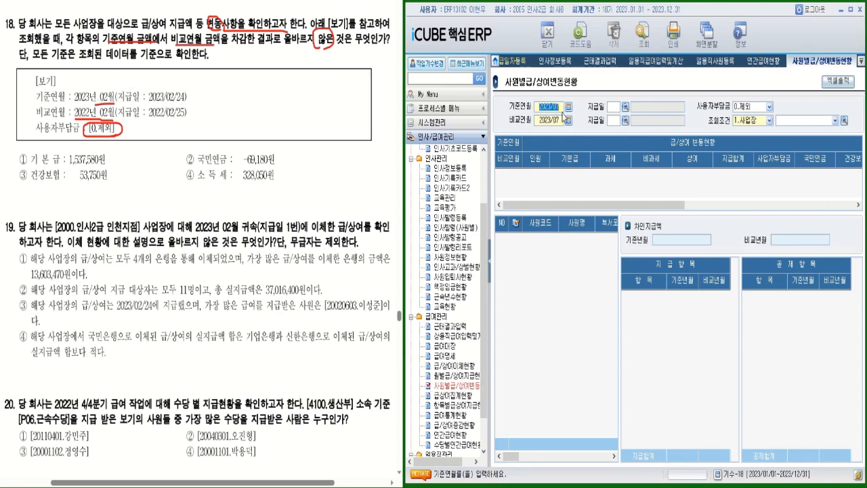
pyautogui.write('2023/02')
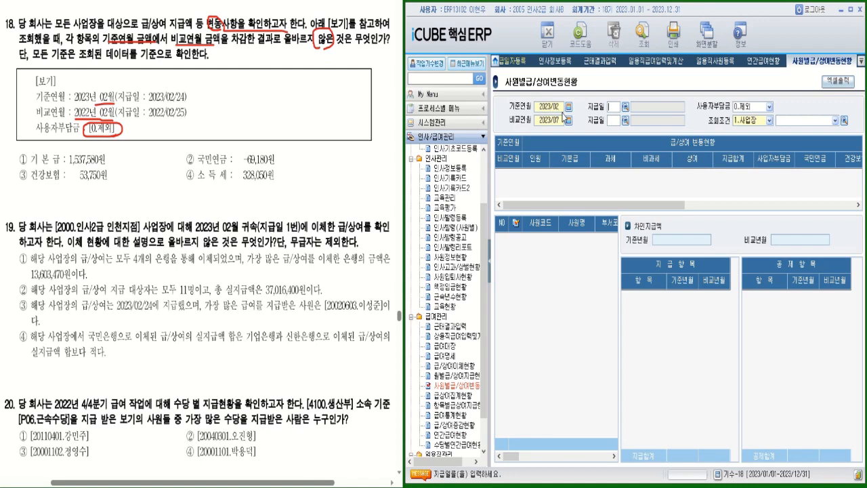
pyautogui.click(626, 108)
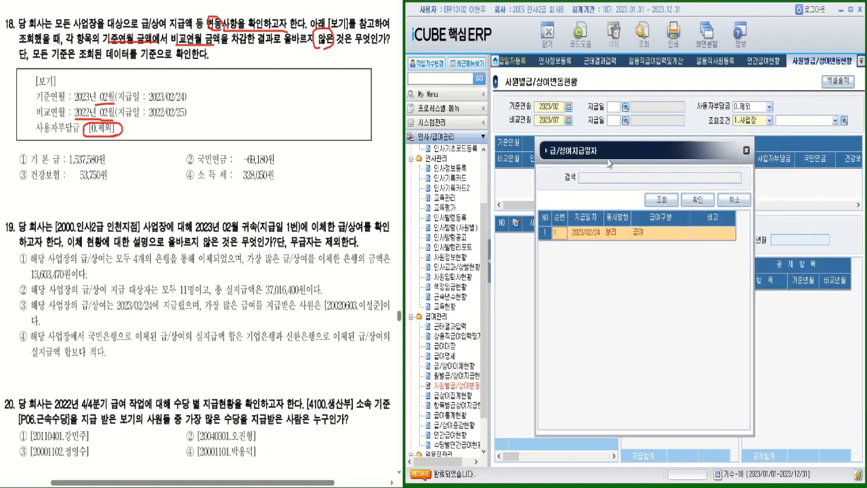
pyautogui.doubleClick(624, 237)
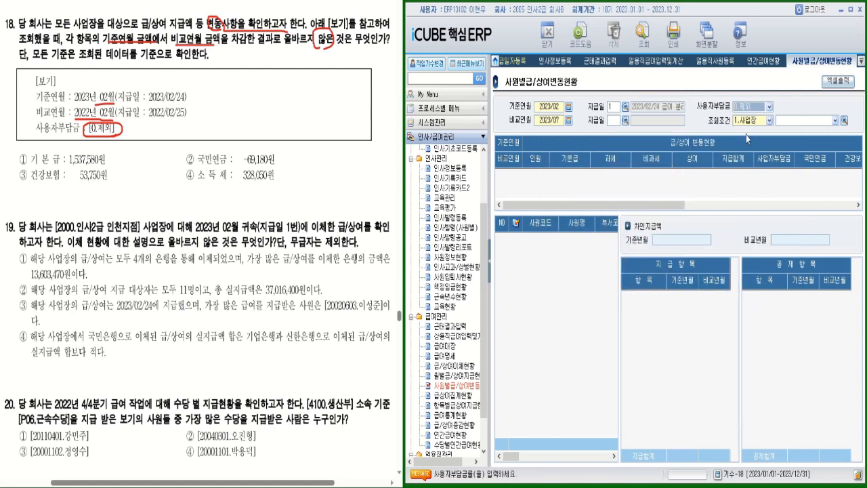
# Step: Set 비교연월 to 2022/02 with the 2022/02/25 급여 지급일
pyautogui.click(558, 121)
pyautogui.write('2')
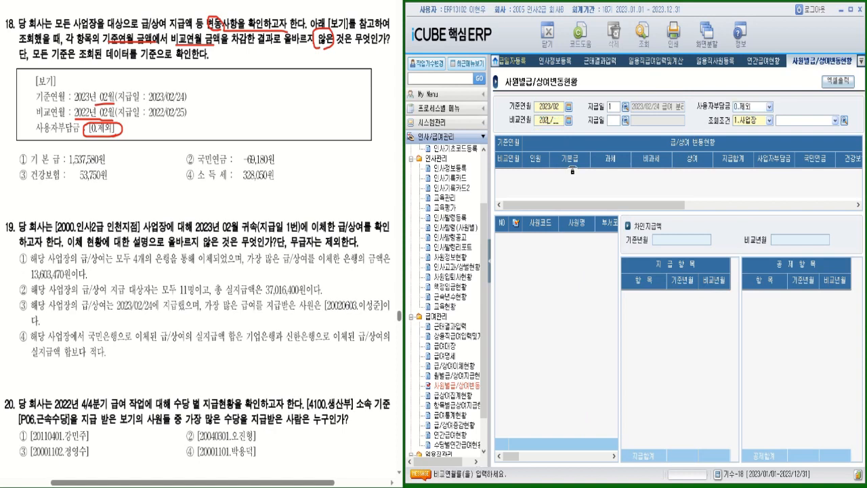
pyautogui.write('022/02')
pyautogui.press('Return')
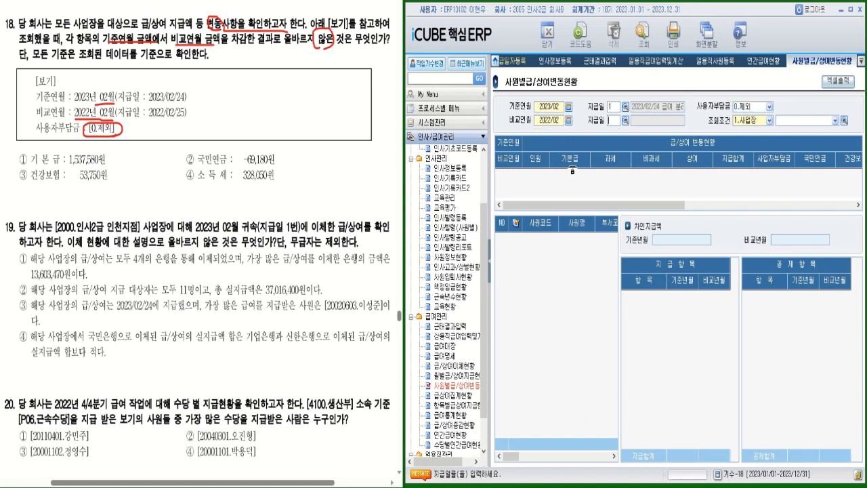
pyautogui.click(626, 120)
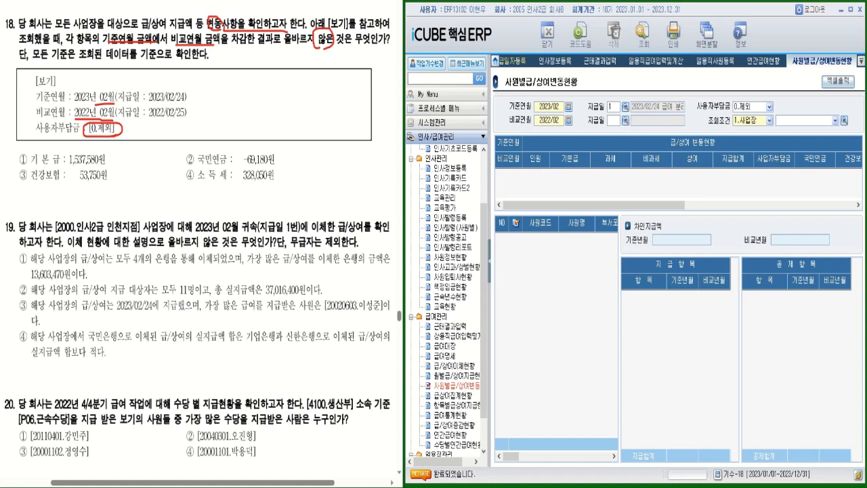
pyautogui.doubleClick(619, 249)
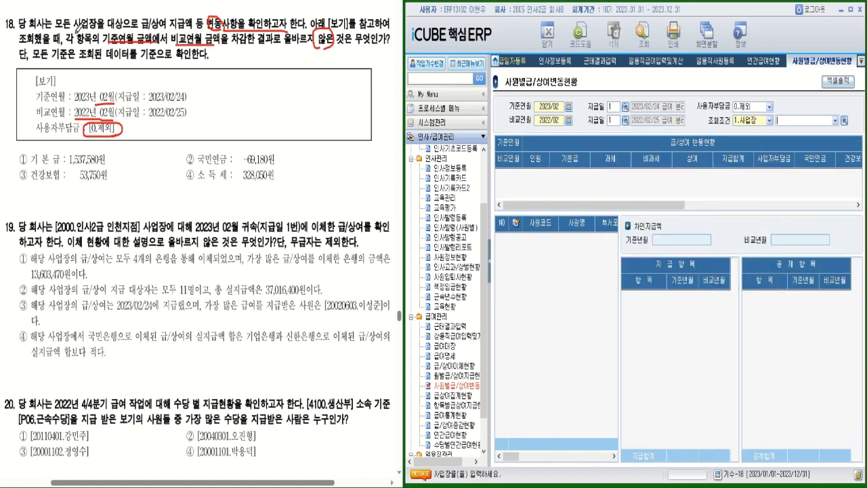
# Step: Circle 모든 in question 18, query the variation for all workplaces, and collapse the ERP's menu tree
pyautogui.moveTo(69, 28); pyautogui.dragTo(68, 28)
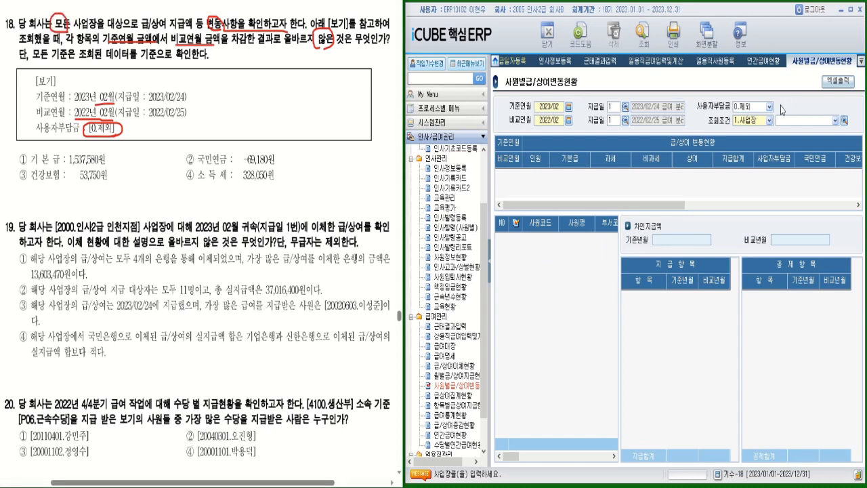
pyautogui.click(643, 33)
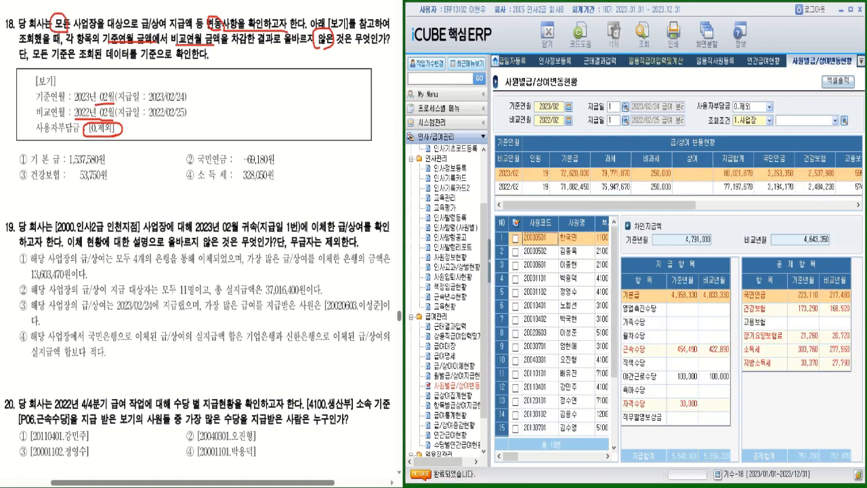
pyautogui.click(489, 259)
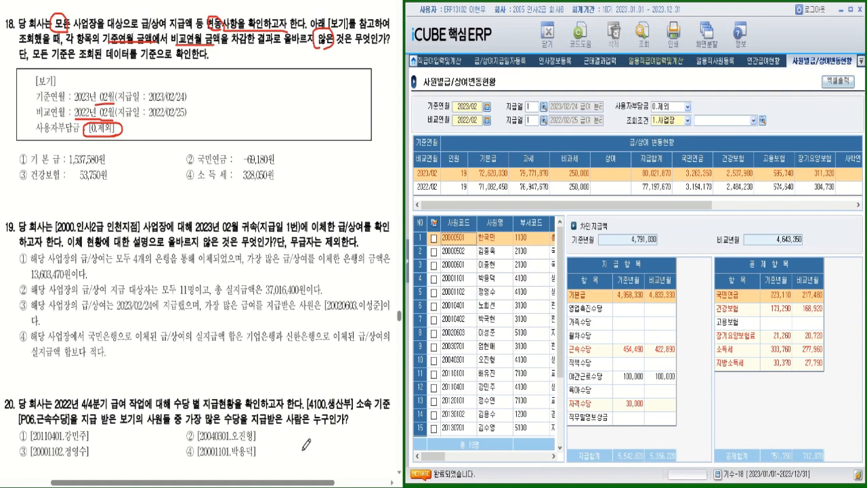
# Step: Switch to Calculator, move it clear of the 기본급 figures, and enter the 2023/02 기본급 total 72,620,030 after clearing the old result
pyautogui.click(276, 485)
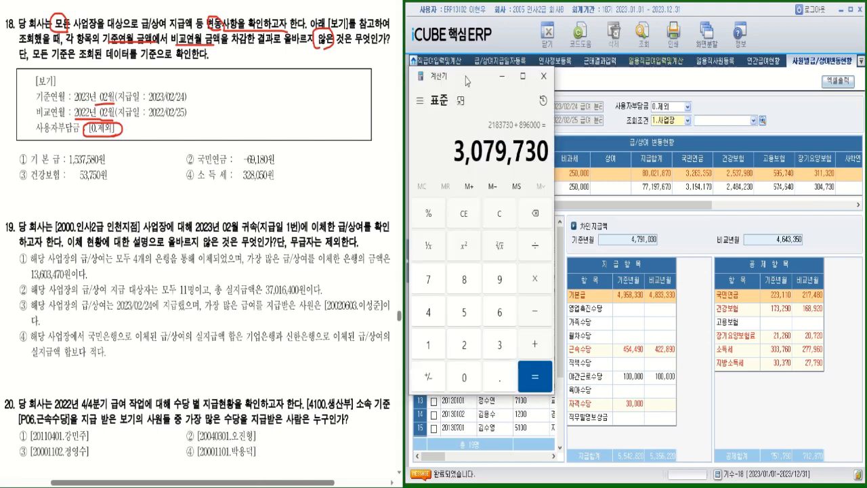
pyautogui.moveTo(465, 79); pyautogui.dragTo(679, 141)
pyautogui.click(711, 272)
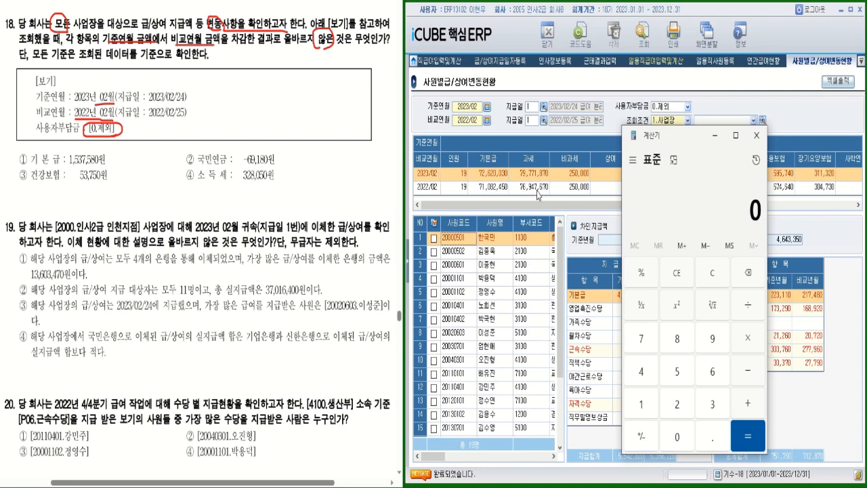
pyautogui.click(643, 342)
pyautogui.click(673, 405)
pyautogui.click(711, 369)
pyautogui.click(678, 407)
pyautogui.click(679, 439)
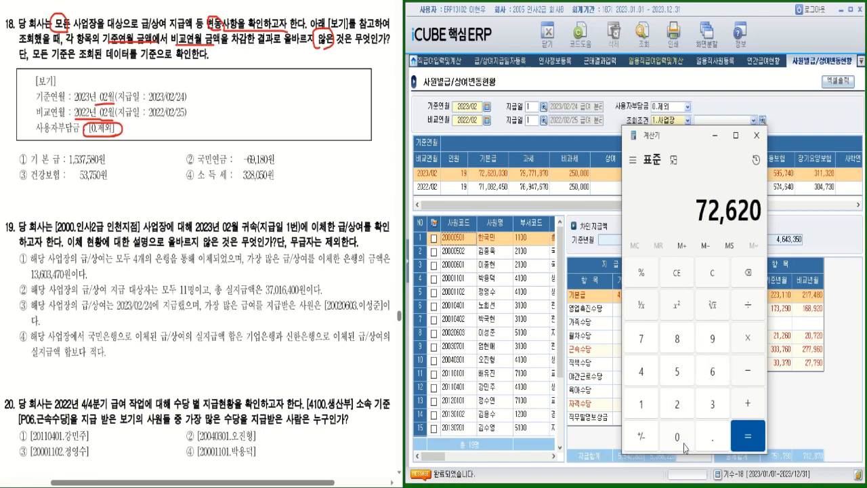
pyautogui.click(679, 439)
pyautogui.click(712, 404)
pyautogui.click(677, 437)
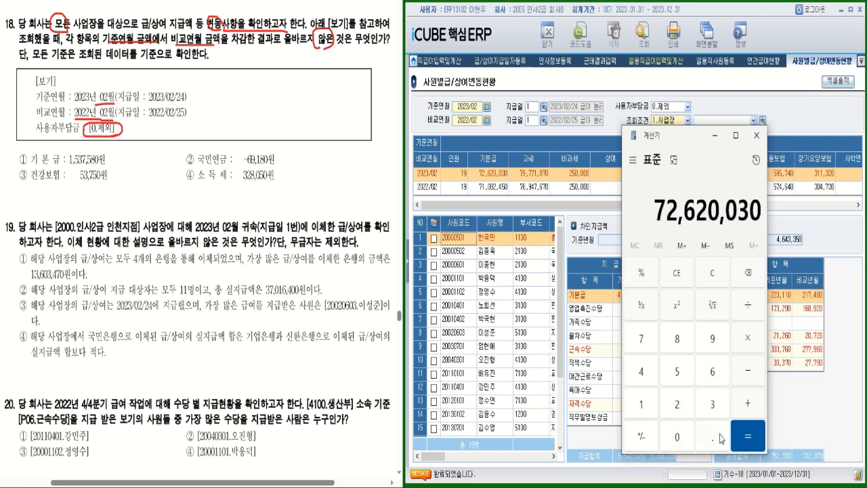
# Step: Subtract the 2022/02 기본급 total 71,082,450 and mark question 18's choice 1 O
pyautogui.click(750, 377)
pyautogui.click(642, 339)
pyautogui.click(642, 403)
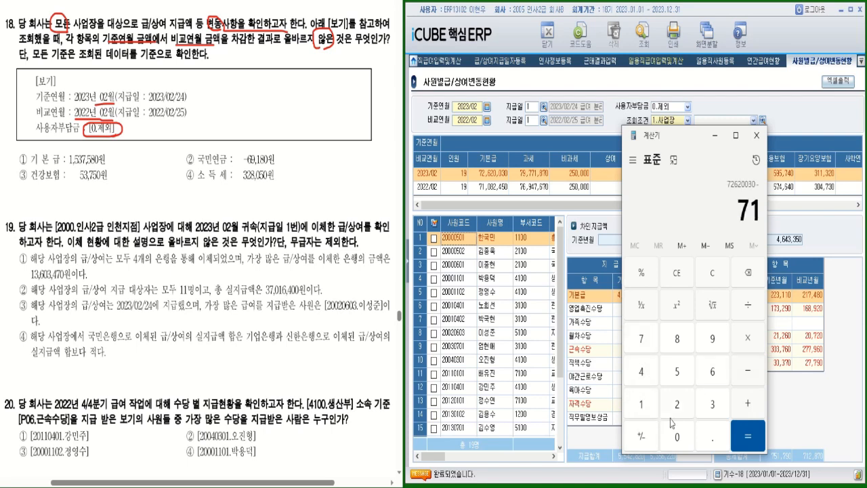
pyautogui.click(677, 436)
pyautogui.click(676, 339)
pyautogui.click(678, 405)
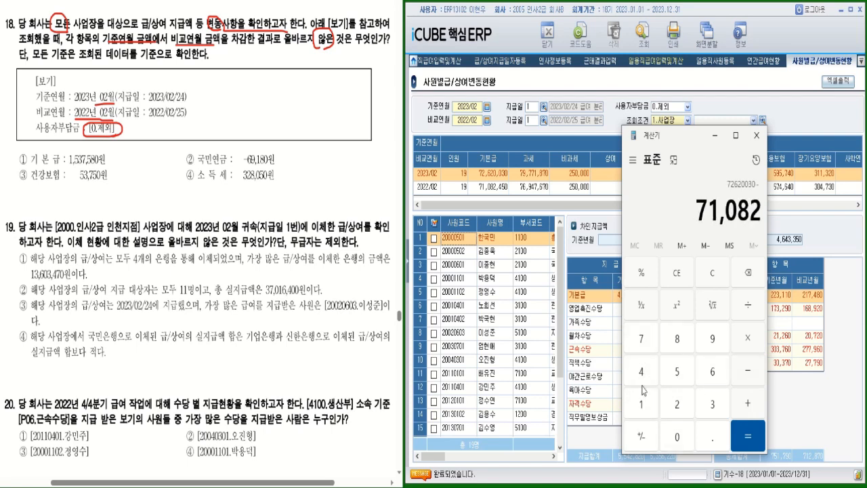
pyautogui.click(642, 373)
pyautogui.click(672, 376)
pyautogui.click(677, 437)
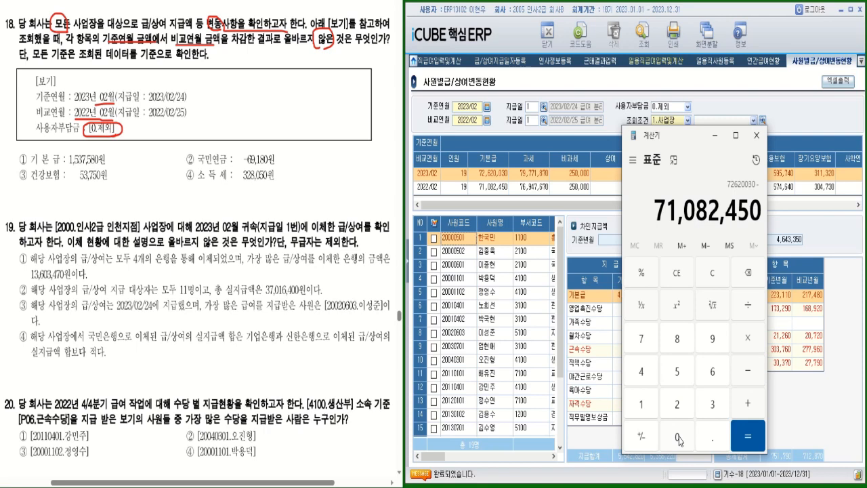
pyautogui.click(748, 436)
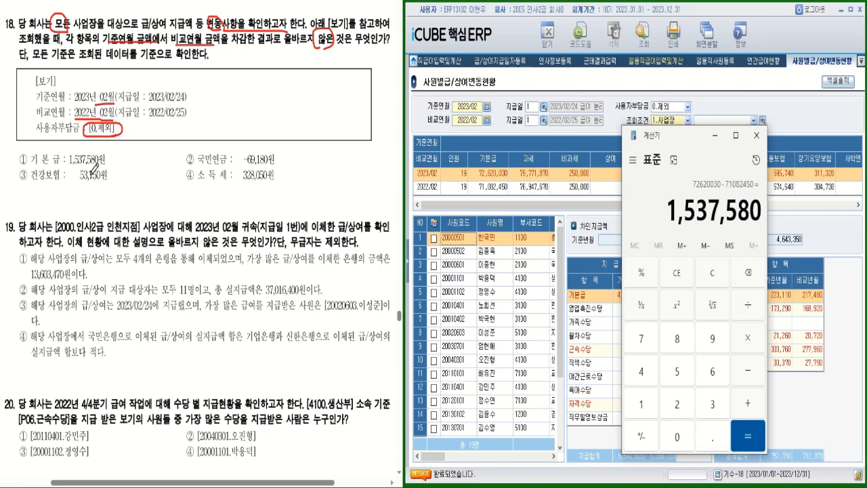
pyautogui.click(112, 161)
pyautogui.moveTo(113, 161); pyautogui.dragTo(113, 160)
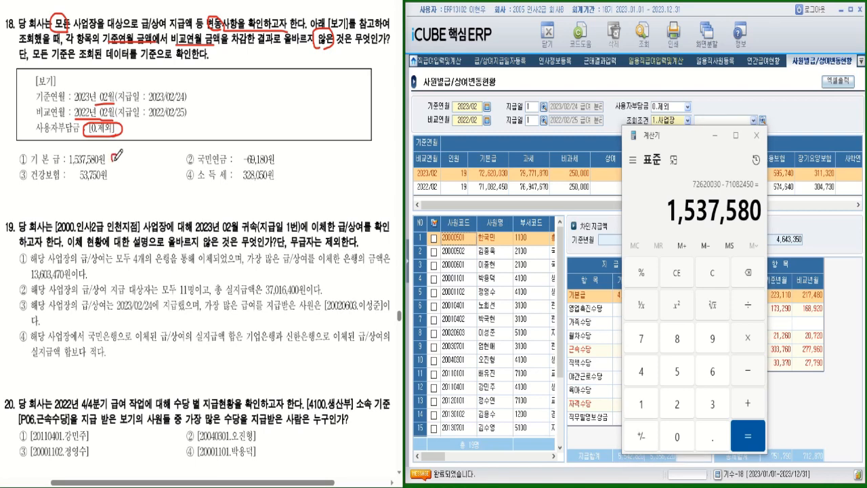
# Step: Clear Calculator, move it off the 국민연금 column, and enter the 2023/02 국민연금 total 3,263,350
pyautogui.click(680, 279)
pyautogui.moveTo(691, 139); pyautogui.dragTo(531, 139)
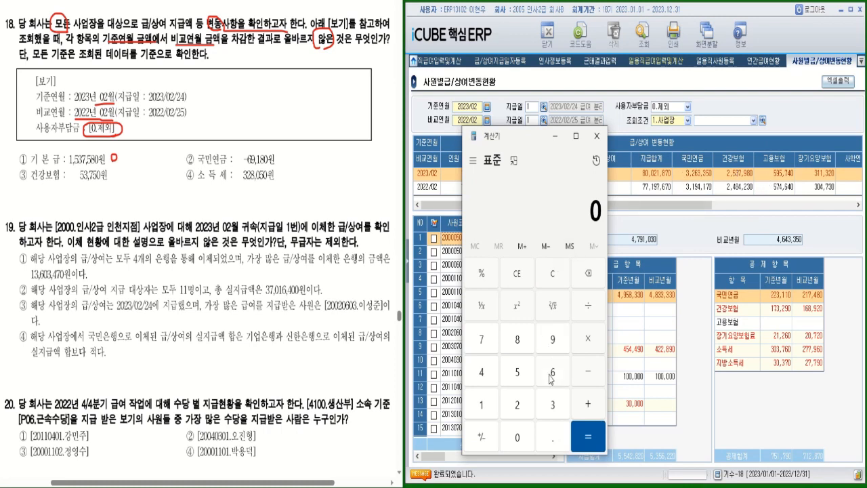
pyautogui.click(552, 404)
pyautogui.click(517, 404)
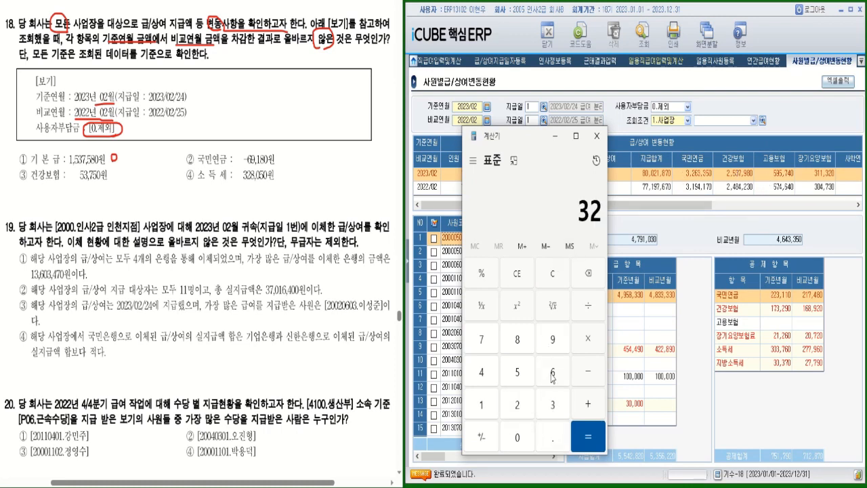
pyautogui.click(552, 372)
pyautogui.click(552, 404)
pyautogui.click(552, 405)
pyautogui.click(517, 372)
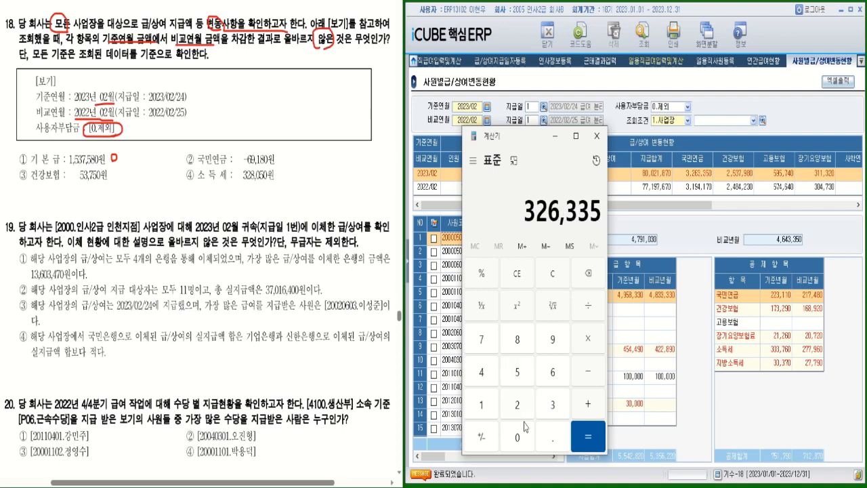
pyautogui.click(517, 437)
# Step: Subtract the 2022/02 국민연금 total 3,194,170, check-mark question 18's choice 2 as the answer, and clear Calculator
pyautogui.click(588, 372)
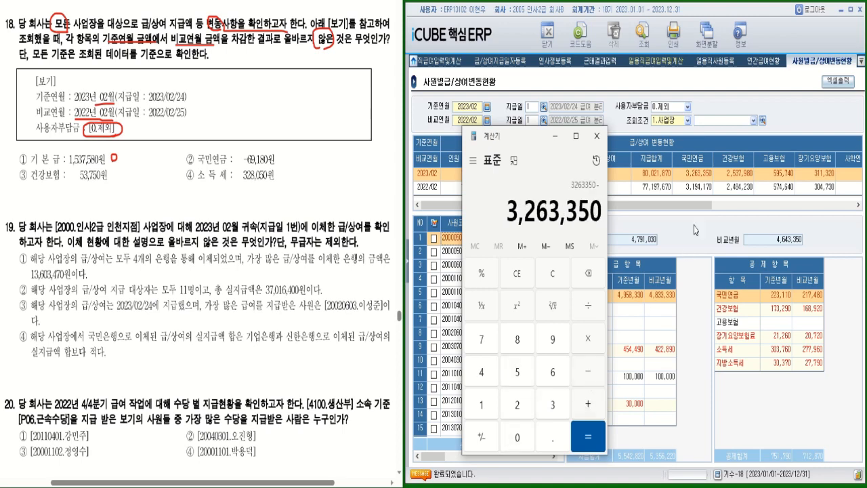
pyautogui.click(552, 405)
pyautogui.click(482, 404)
pyautogui.click(550, 338)
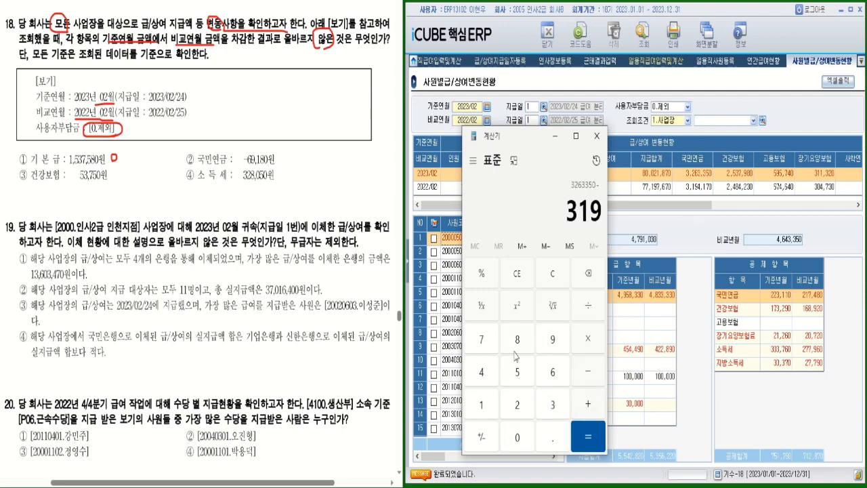
pyautogui.click(482, 373)
pyautogui.click(484, 405)
pyautogui.click(483, 340)
pyautogui.click(509, 445)
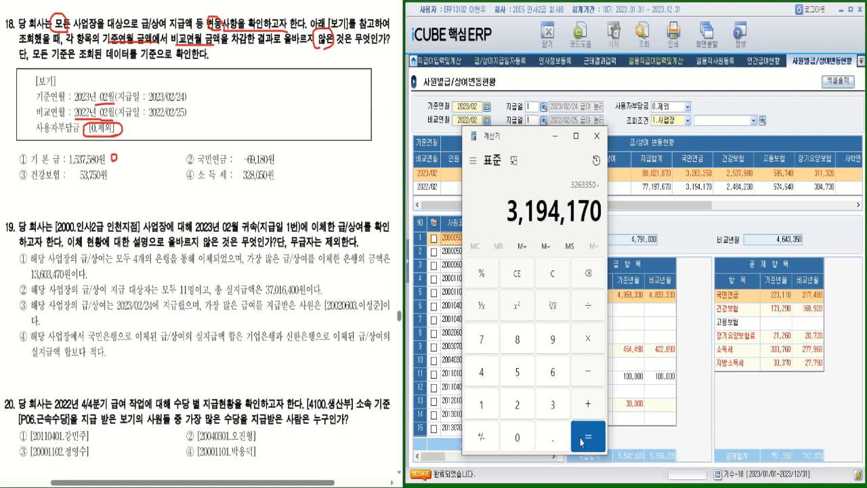
pyautogui.click(583, 442)
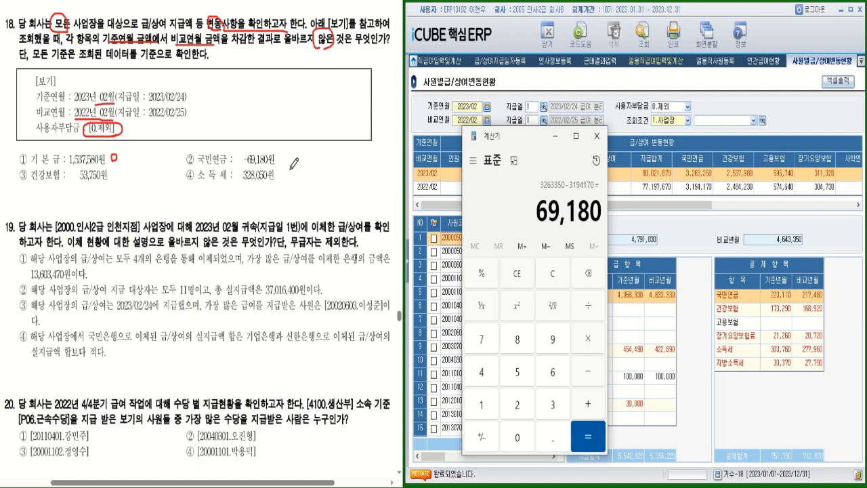
pyautogui.moveTo(182, 143); pyautogui.dragTo(214, 141)
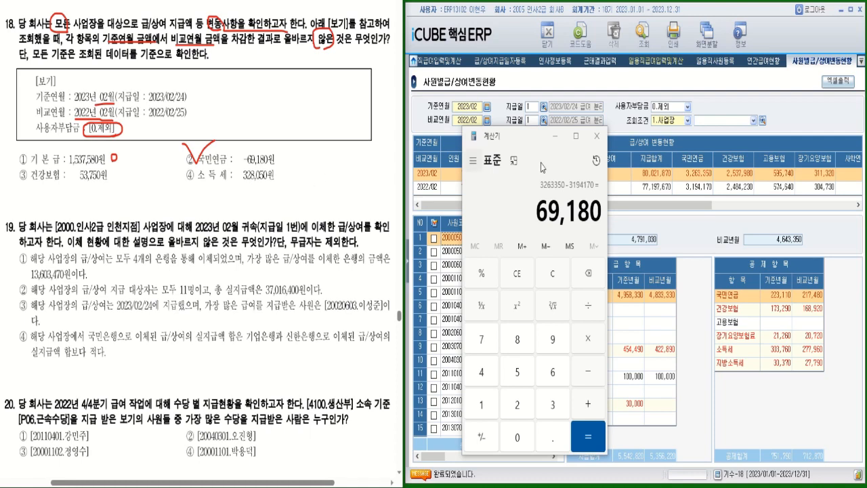
pyautogui.click(519, 278)
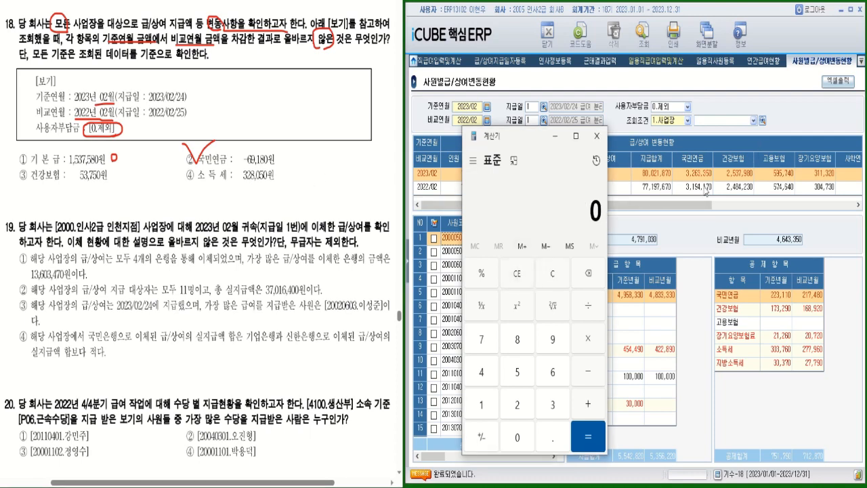
# Step: Enter the 2023/02 건강보험 total 2,537,980 in Calculator as the amount to subtract from
pyautogui.click(528, 407)
pyautogui.click(519, 374)
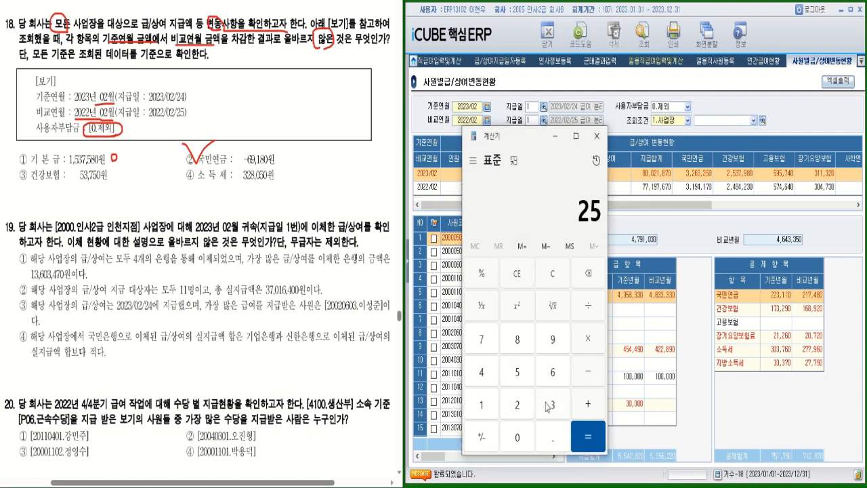
pyautogui.click(552, 404)
pyautogui.click(482, 339)
pyautogui.click(551, 340)
pyautogui.click(518, 340)
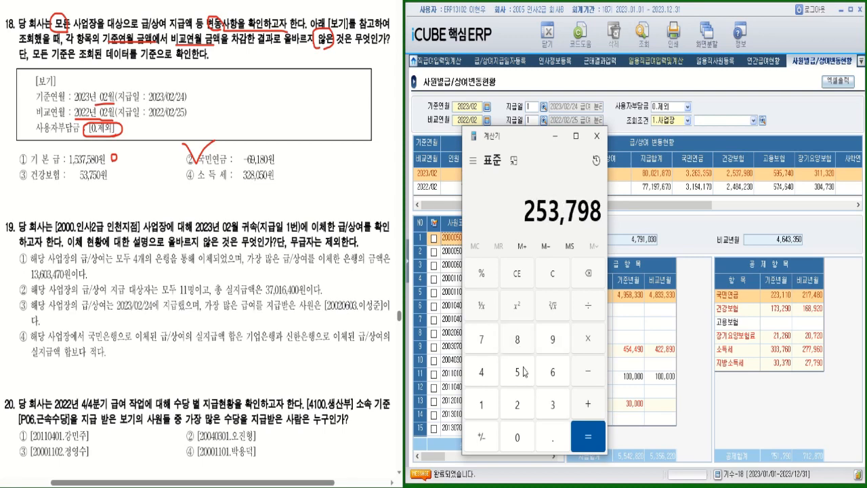
pyautogui.click(518, 435)
pyautogui.click(587, 372)
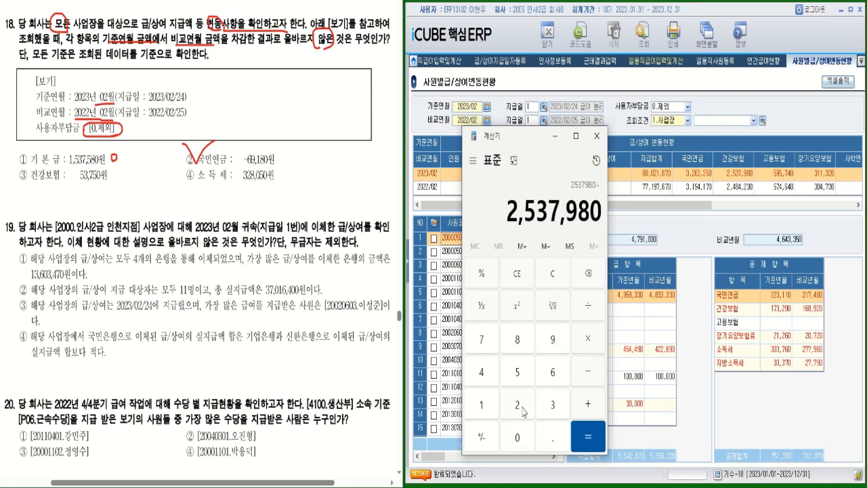
# Step: Subtract the 2022/02 건강보험 total 2,484,230 and mark question 18's choice 3 O
pyautogui.click(521, 406)
pyautogui.click(481, 372)
pyautogui.click(518, 339)
pyautogui.click(482, 372)
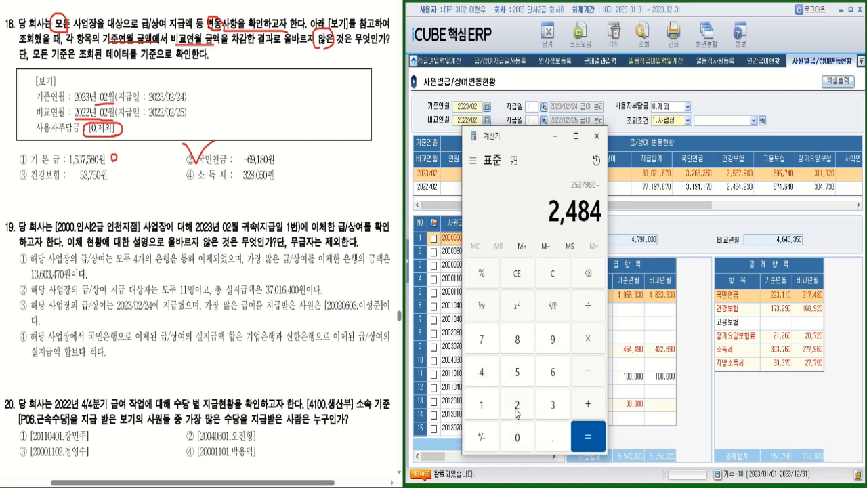
pyautogui.click(517, 405)
pyautogui.click(552, 404)
pyautogui.click(517, 437)
pyautogui.click(590, 437)
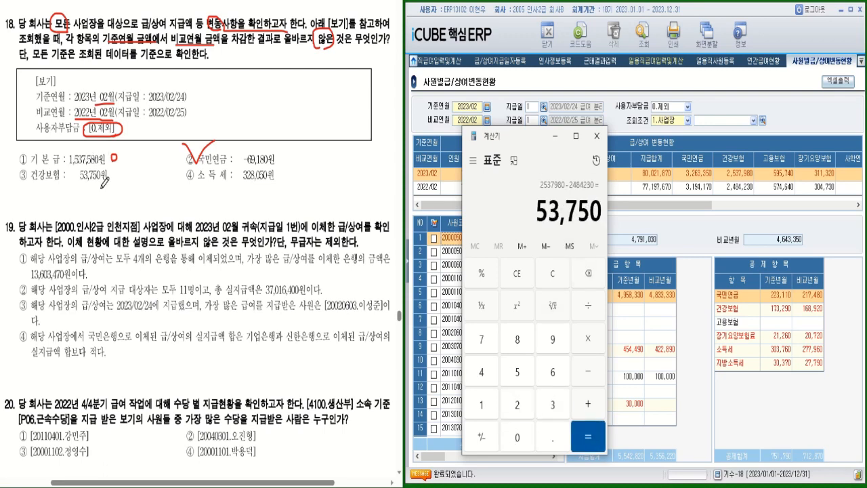
pyautogui.moveTo(116, 171)
pyautogui.mouseDown()
pyautogui.moveTo(113, 178)
pyautogui.moveTo(117, 170)
pyautogui.mouseUp()
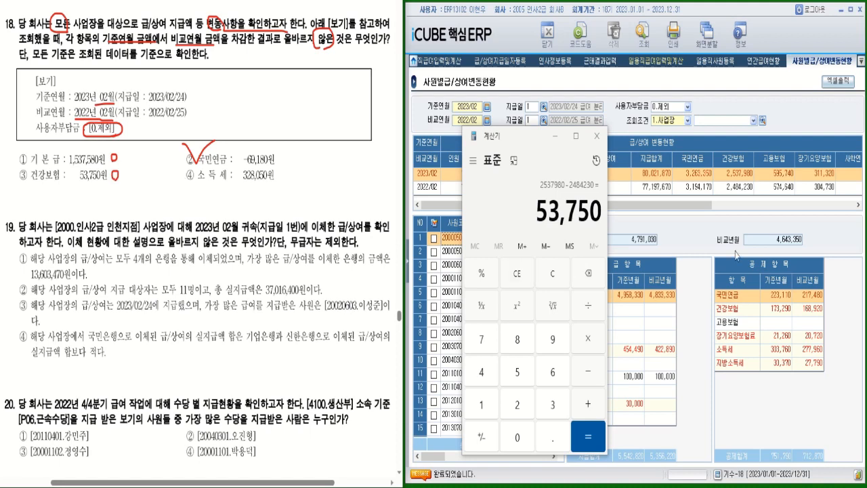
# Step: Bring the 소득세 column into view in 급/상여 변동현황, then return to Calculator, clear it, and enter the 2023/02 소득세 total 4,276,630
pyautogui.click(706, 207)
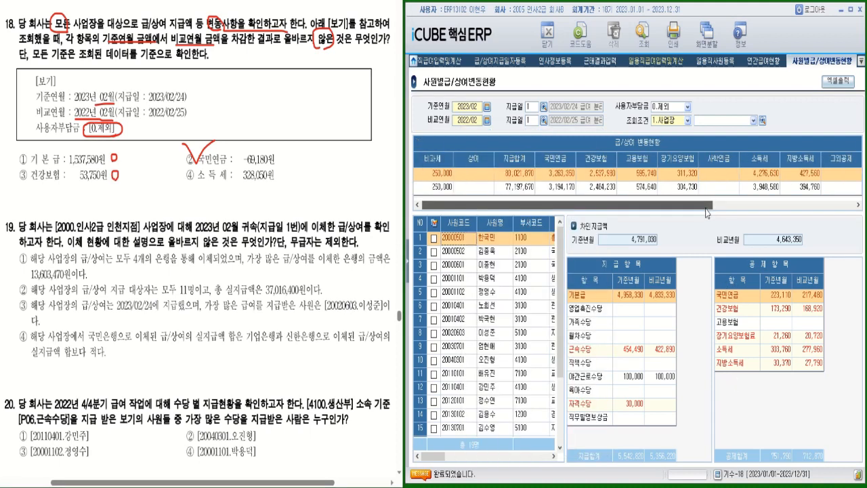
pyautogui.moveTo(705, 209); pyautogui.dragTo(784, 208)
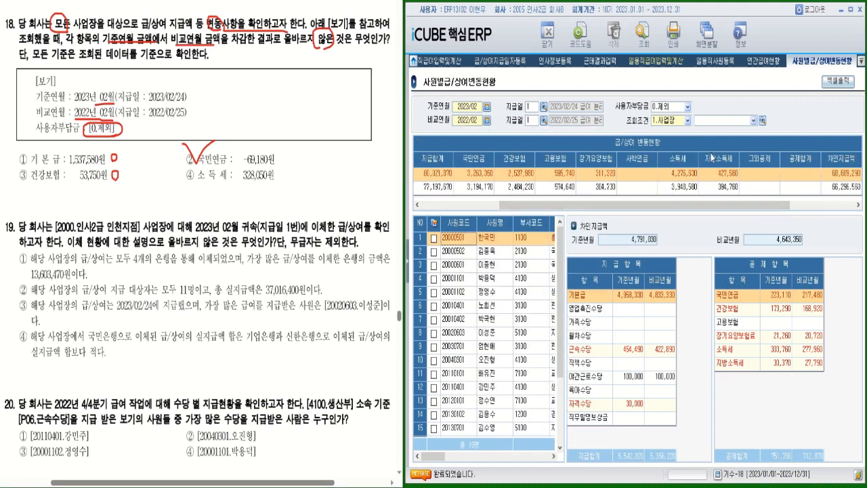
pyautogui.hotkey('alt', 'Tab')
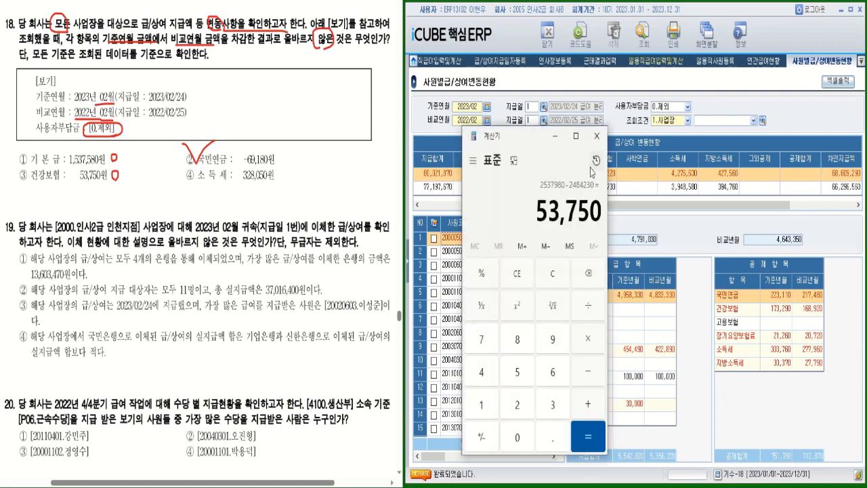
pyautogui.click(516, 273)
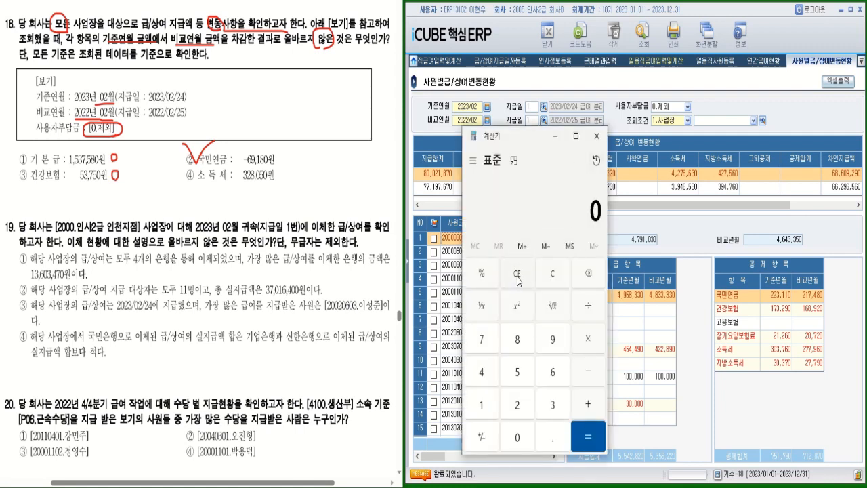
pyautogui.click(484, 374)
pyautogui.click(518, 405)
pyautogui.click(482, 338)
pyautogui.click(553, 371)
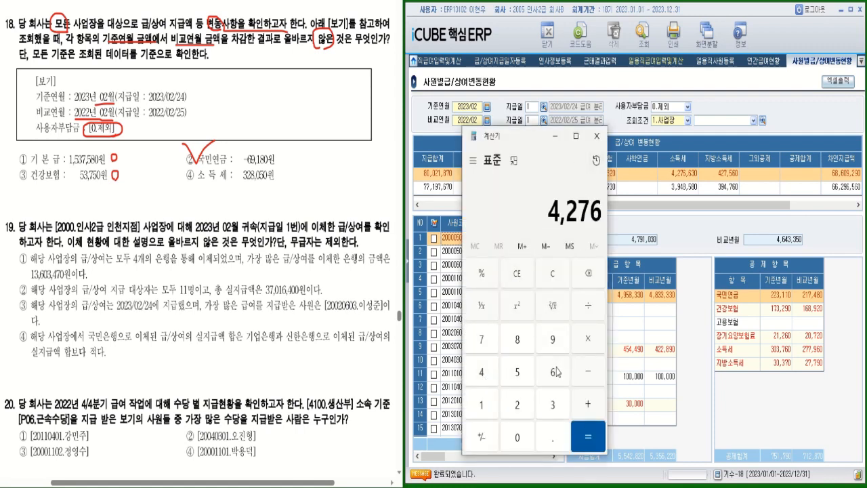
pyautogui.click(552, 375)
pyautogui.click(553, 406)
pyautogui.click(521, 438)
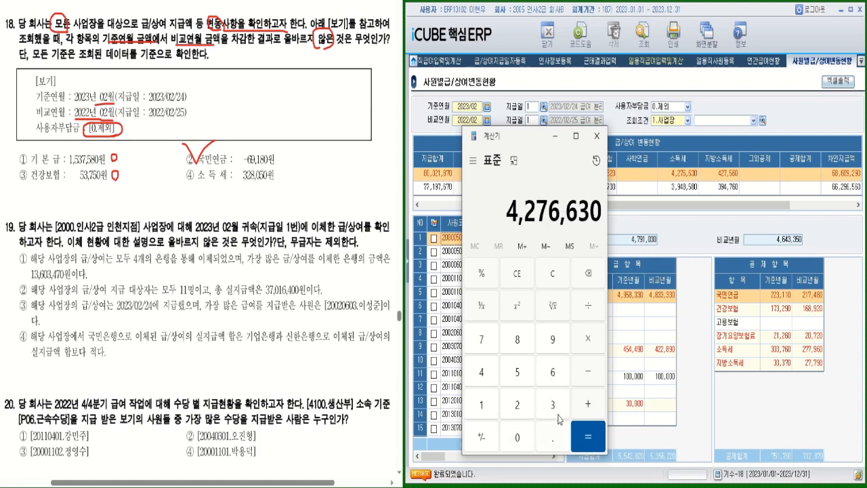
# Step: Subtract the 2022/02 소득세 total 3,948,580 and underline question 18's choice 2 as the answer
pyautogui.click(587, 383)
pyautogui.click(552, 406)
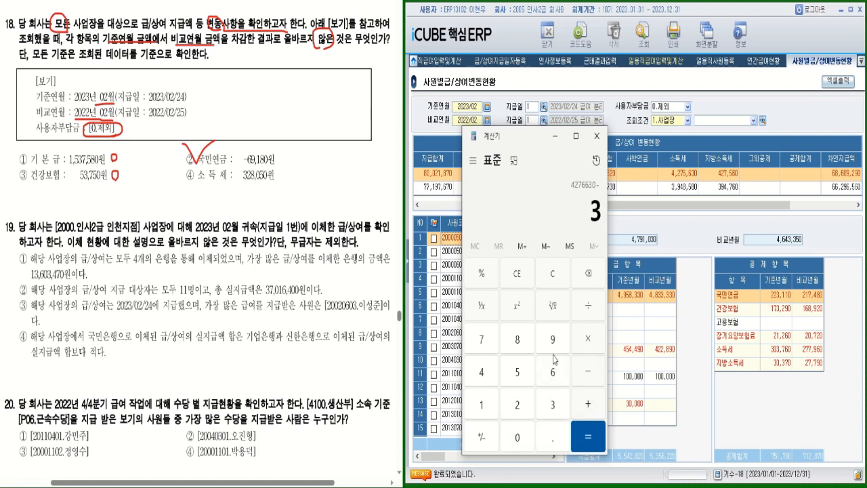
pyautogui.click(553, 342)
pyautogui.click(483, 374)
pyautogui.click(517, 340)
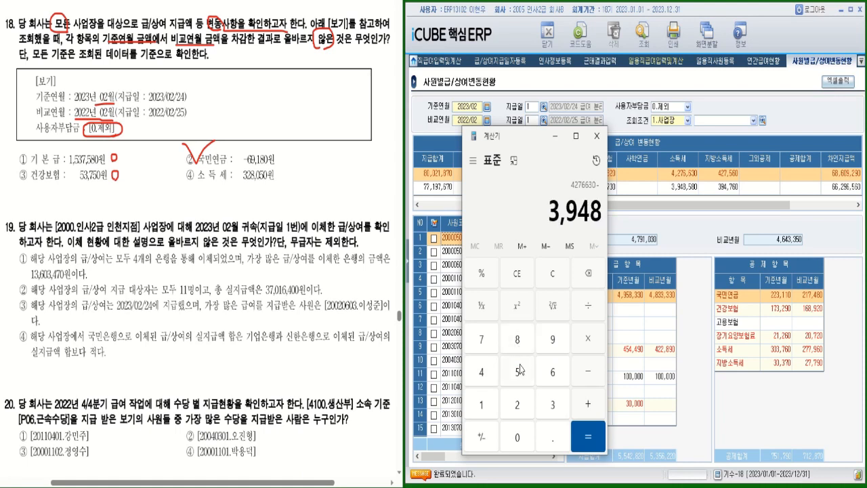
pyautogui.click(517, 371)
pyautogui.click(517, 338)
pyautogui.click(517, 437)
pyautogui.click(573, 439)
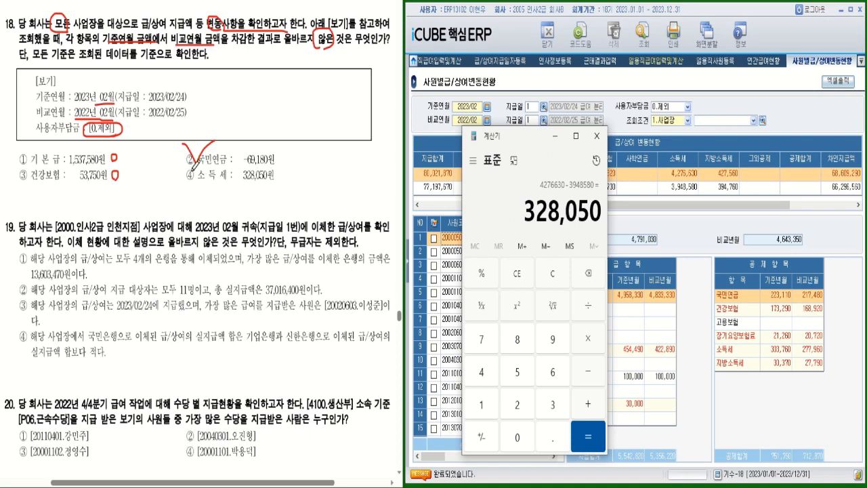
pyautogui.moveTo(182, 168); pyautogui.dragTo(285, 166)
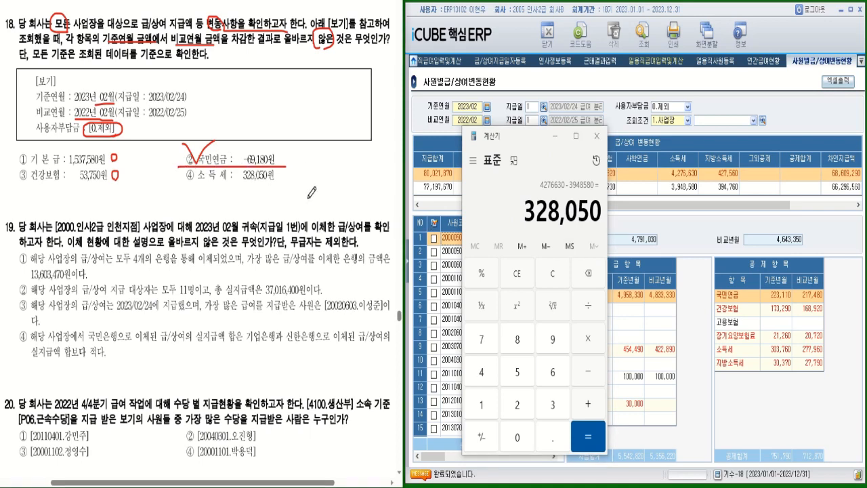
# Step: Minimize Calculator and underline question 19's conditions: 인천지점, 2023년 02월, and the 않은 것 and 무급자 제외 wording
pyautogui.click(555, 135)
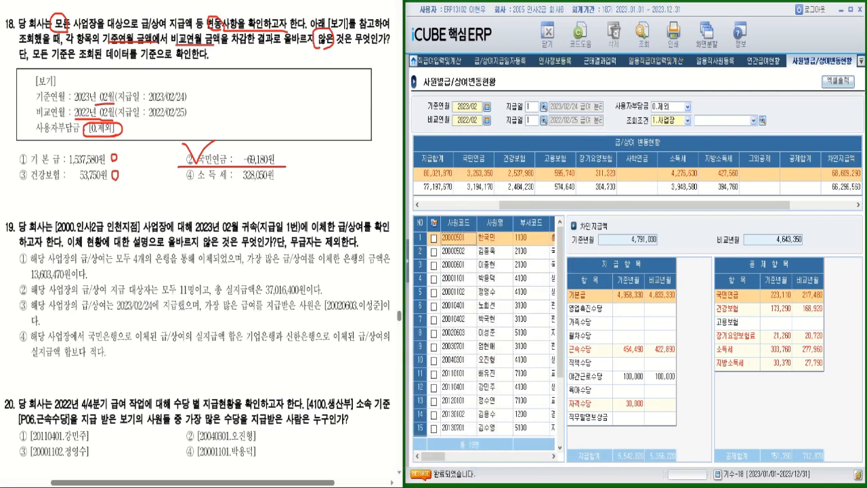
pyautogui.moveTo(109, 230); pyautogui.dragTo(161, 230)
pyautogui.moveTo(240, 236); pyautogui.dragTo(188, 235)
pyautogui.moveTo(204, 251); pyautogui.dragTo(359, 249)
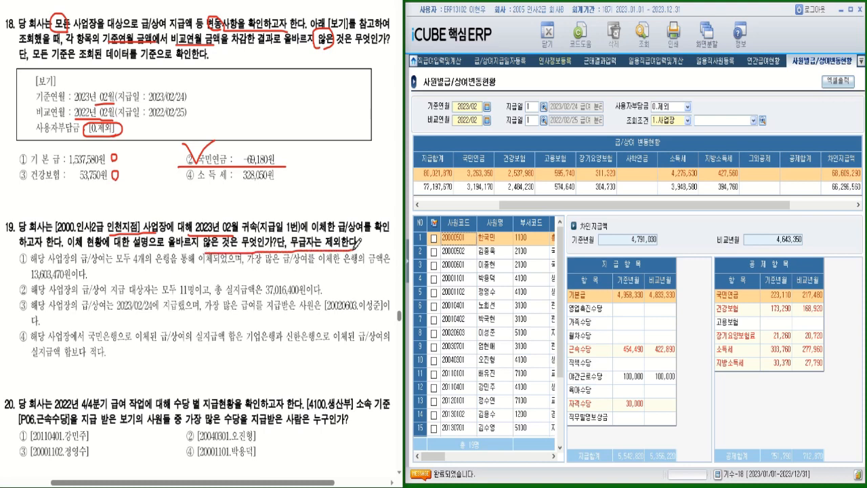
# Step: Open 급/상여이체현황 and set 귀속연월 to 2023년 02월 with 지급일 1
pyautogui.click(415, 270)
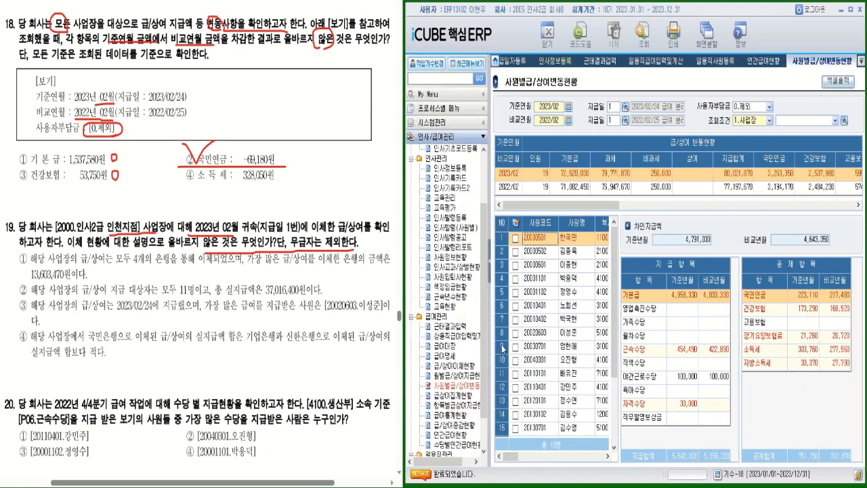
pyautogui.click(458, 367)
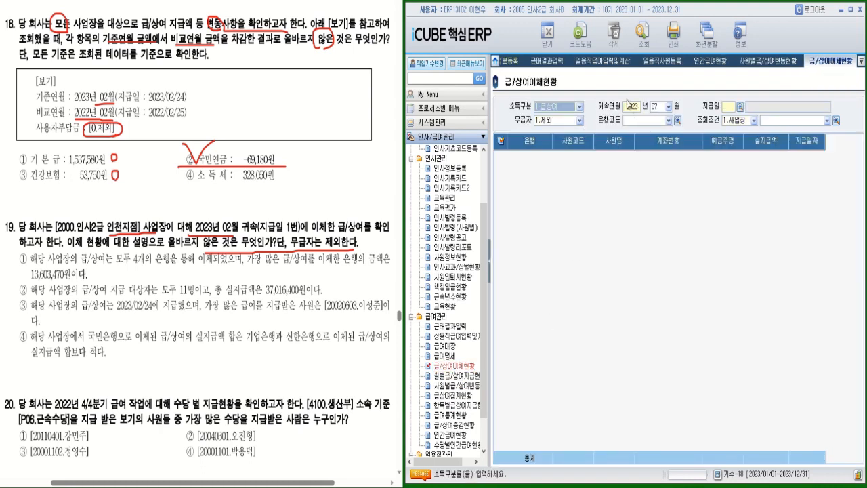
pyautogui.click(668, 107)
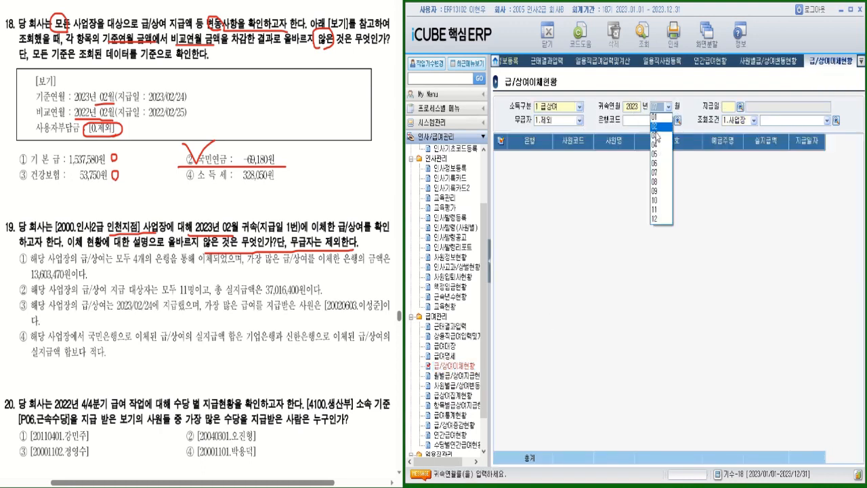
pyautogui.click(656, 127)
pyautogui.write('1')
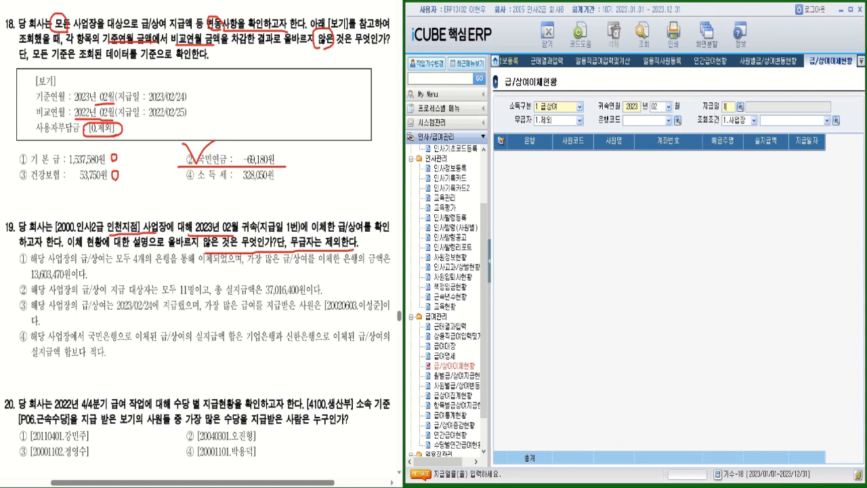
pyautogui.press('Return')
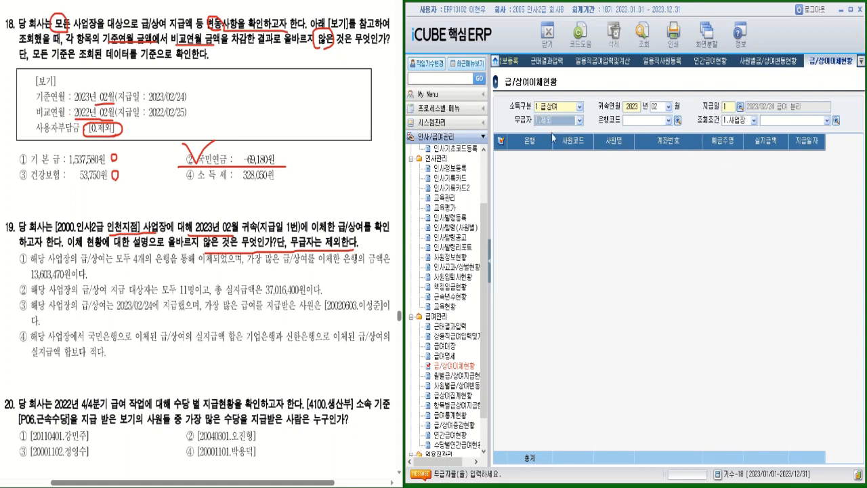
# Step: Limit the 사업장 condition to 2000 인사2급 인천지점 and run the transfer query
pyautogui.click(837, 121)
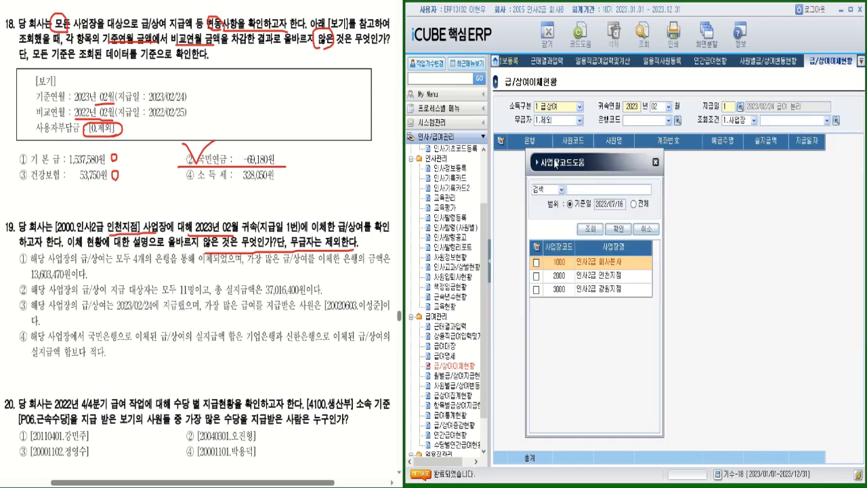
pyautogui.click(530, 277)
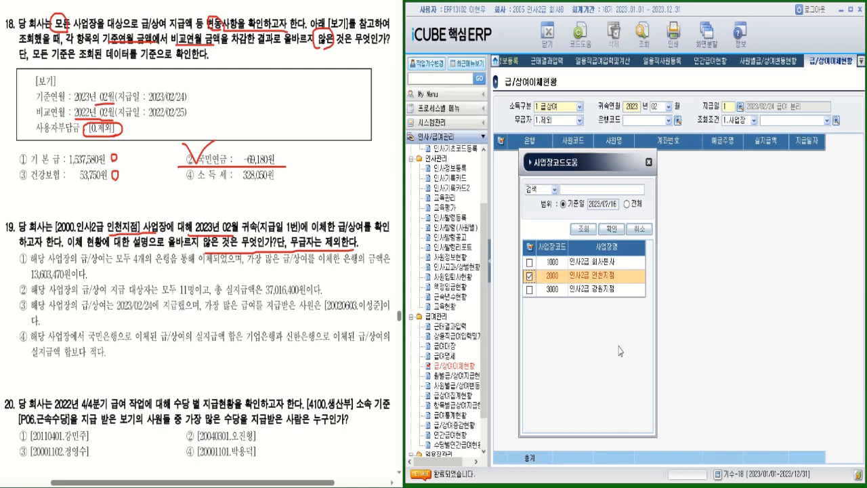
pyautogui.click(612, 229)
pyautogui.press('F10')
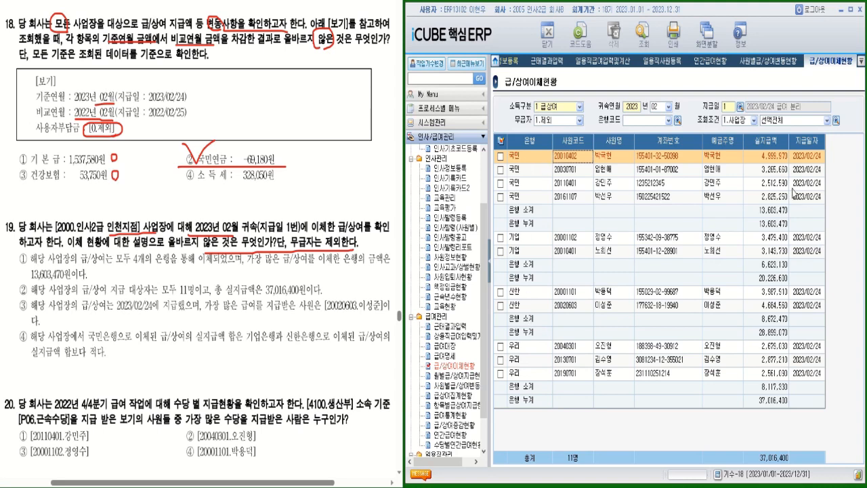
# Step: Check the 국민 bank subtotal and the overall totals, and mark question 19's choices 1 and 2 O
pyautogui.click(772, 213)
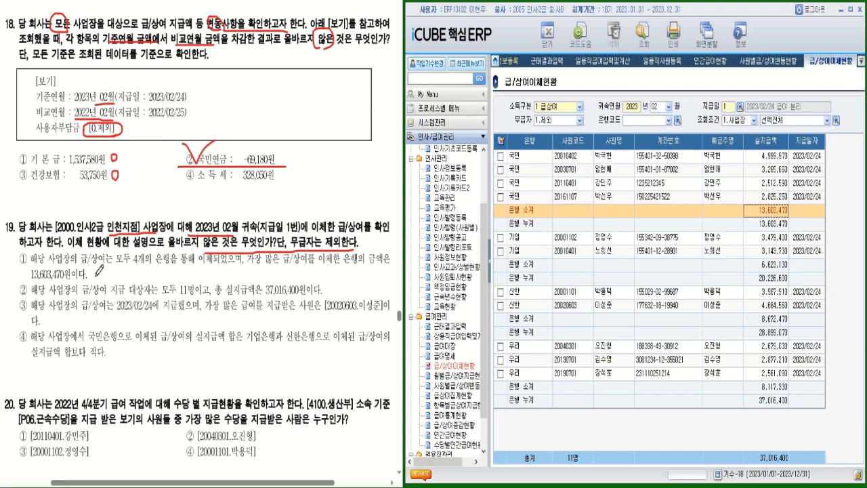
pyautogui.moveTo(99, 276)
pyautogui.mouseDown()
pyautogui.moveTo(99, 269)
pyautogui.moveTo(97, 276)
pyautogui.mouseUp()
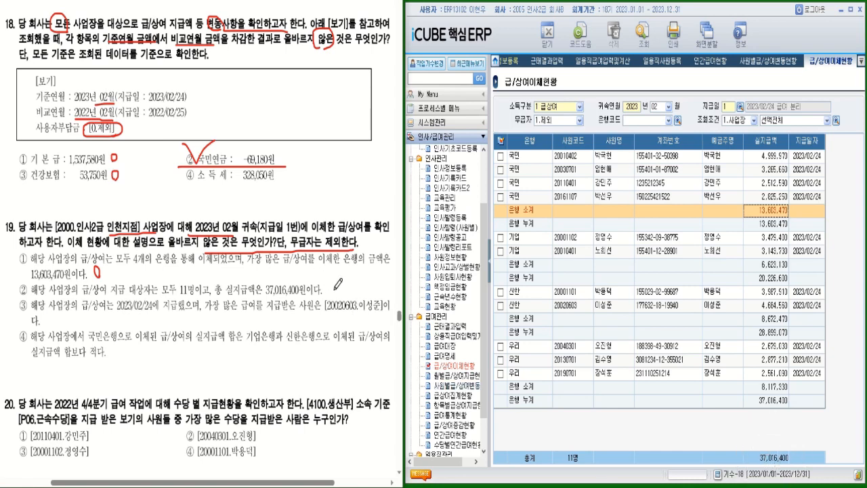
pyautogui.moveTo(331, 290); pyautogui.dragTo(330, 287)
# Step: Compare the 실지급액 of choice 3's employee with the first 국민 row, and check-mark question 19's choice 3 as the answer
pyautogui.click(775, 306)
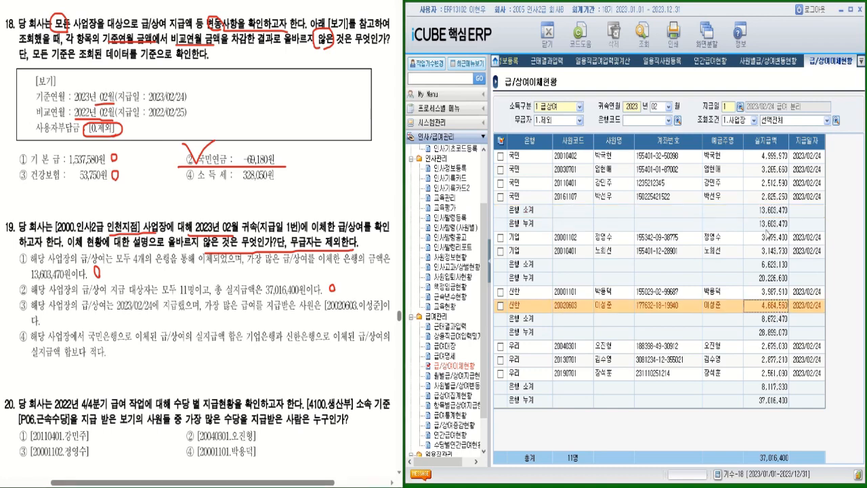
pyautogui.click(761, 160)
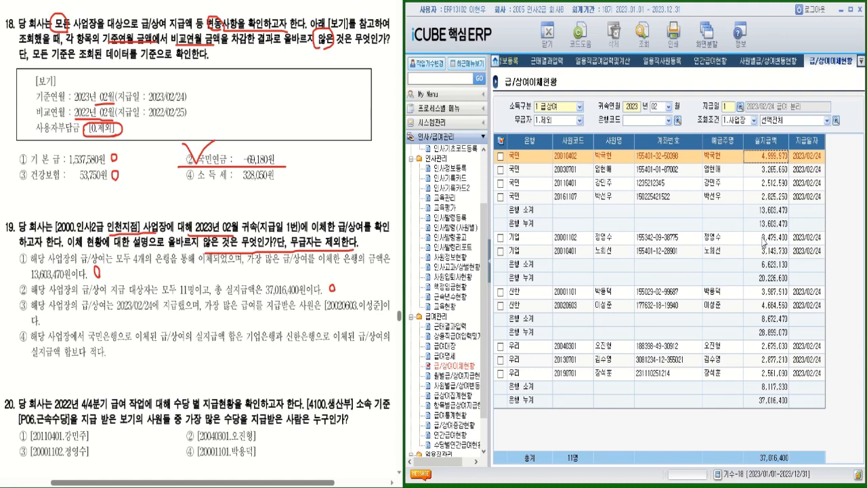
pyautogui.moveTo(20, 298); pyautogui.dragTo(31, 293)
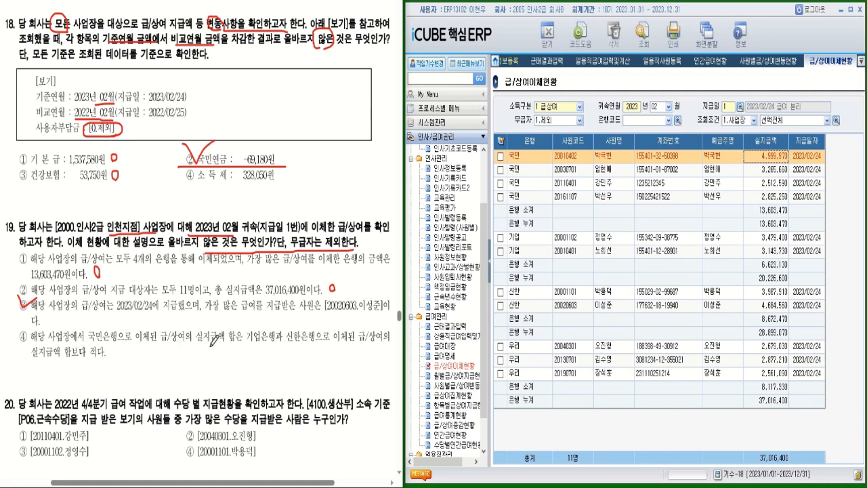
# Step: Compare the 국민 bank subtotal with the 기업 and 신한 subtotals, and mark question 19's choice 4 O
pyautogui.click(771, 213)
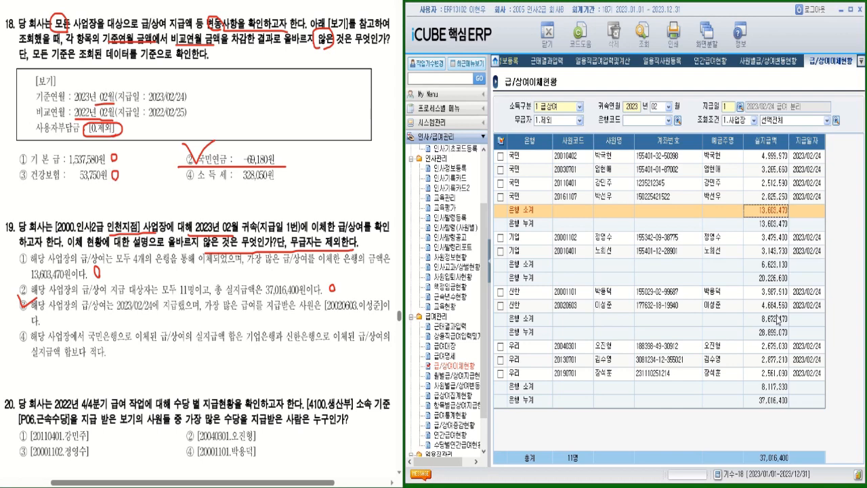
pyautogui.click(779, 264)
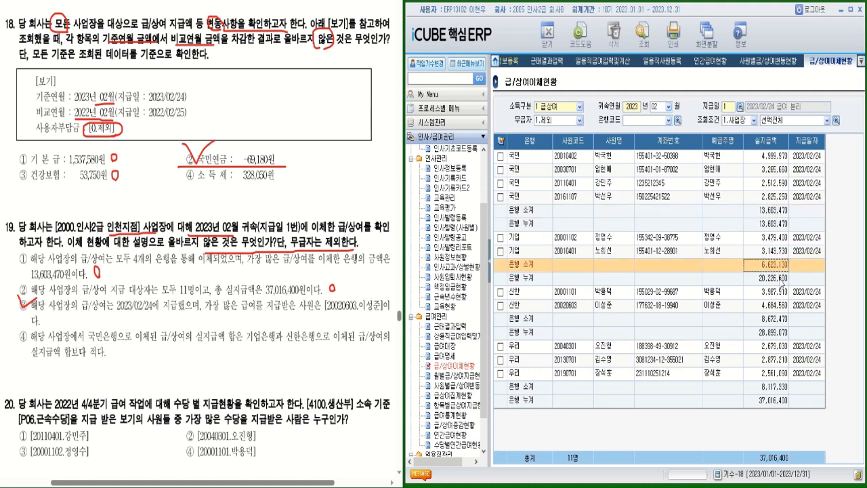
pyautogui.click(774, 320)
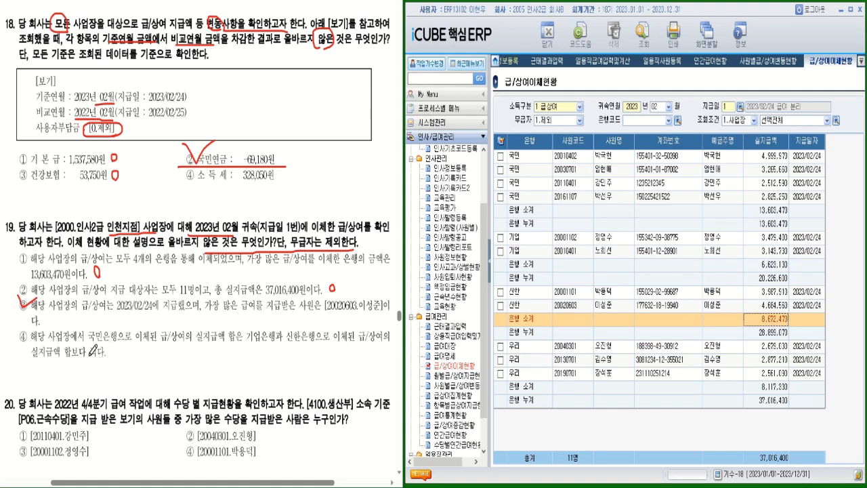
pyautogui.moveTo(121, 347)
pyautogui.mouseDown()
pyautogui.moveTo(117, 353)
pyautogui.moveTo(122, 346)
pyautogui.mouseUp()
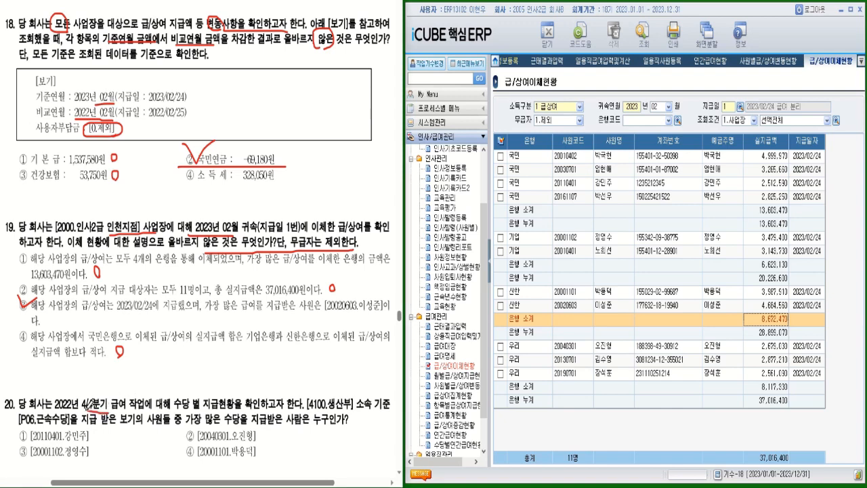
# Step: Underline question 20's key conditions: 2022년 4/4분기, 수당 별 지급현황, 4100.생산부, P06.근속수당 and the phrase asking who was paid most
pyautogui.moveTo(107, 409); pyautogui.dragTo(60, 401)
pyautogui.moveTo(181, 410); pyautogui.dragTo(248, 407)
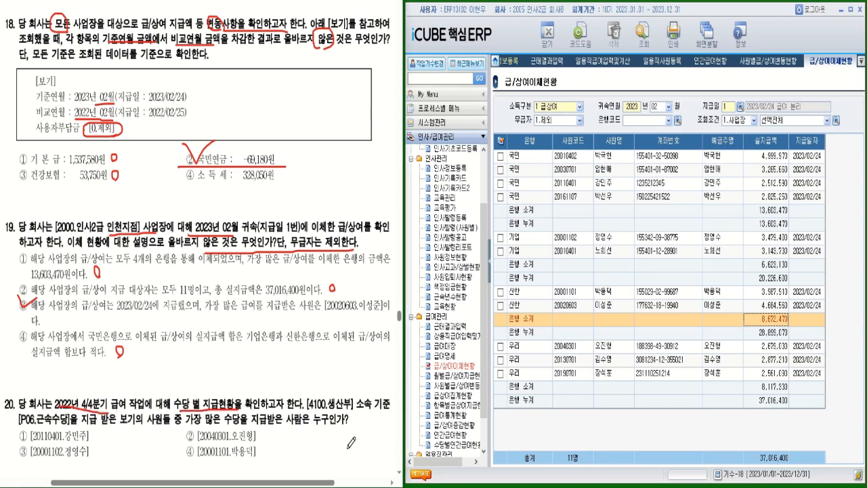
pyautogui.moveTo(310, 409); pyautogui.dragTo(369, 406)
pyautogui.moveTo(20, 428); pyautogui.dragTo(105, 425)
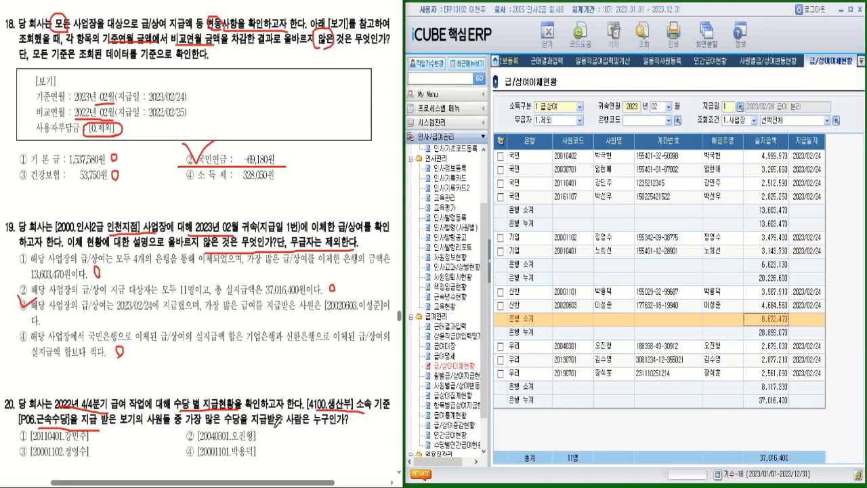
pyautogui.moveTo(275, 426); pyautogui.dragTo(346, 423)
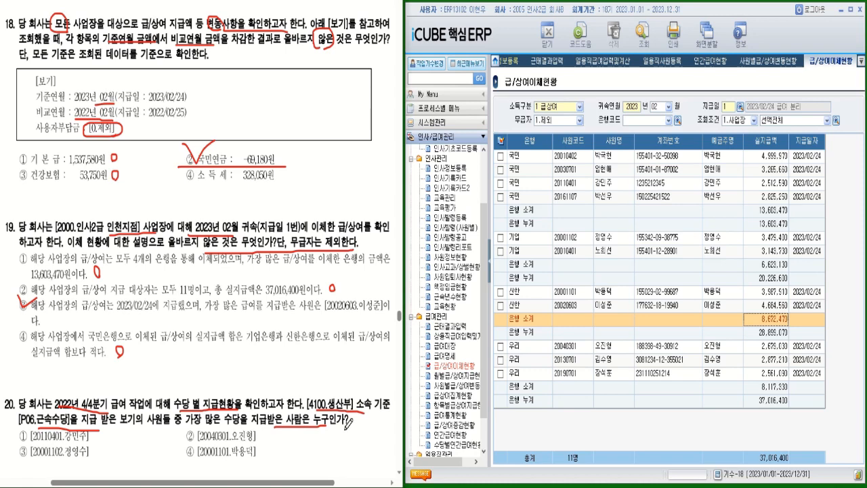
# Step: Open the 수당별연간급여현황 report and set its 조회기간 from 2022년 10월 to 2022년 12월
pyautogui.click(463, 446)
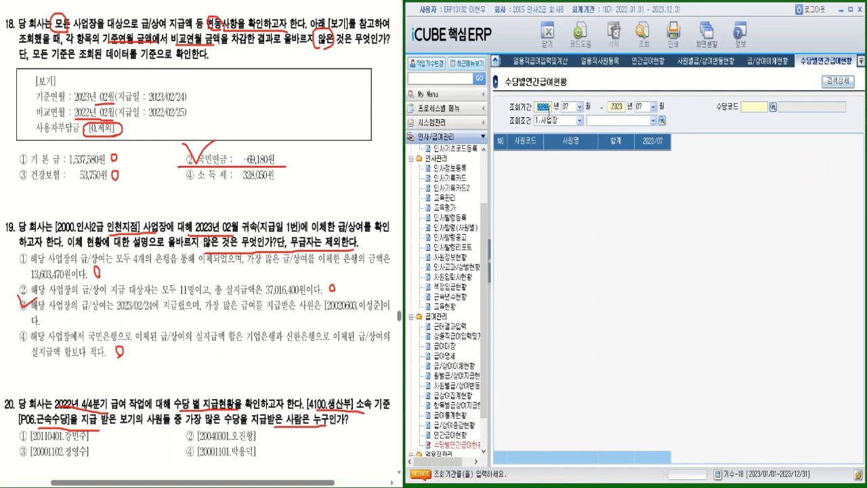
pyautogui.write('202')
pyautogui.click(579, 106)
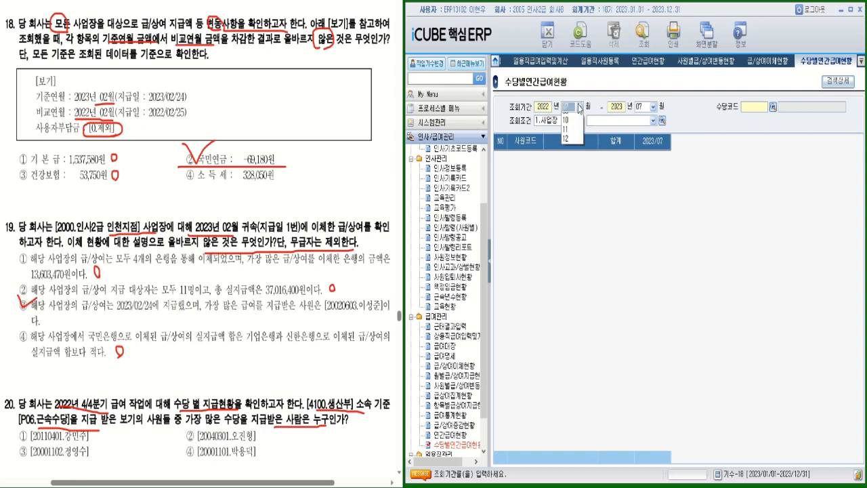
pyautogui.write('2')
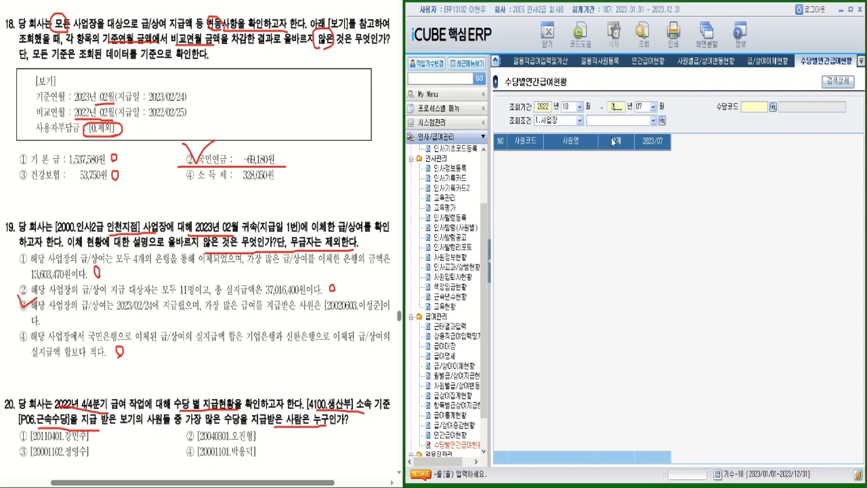
pyautogui.click(653, 107)
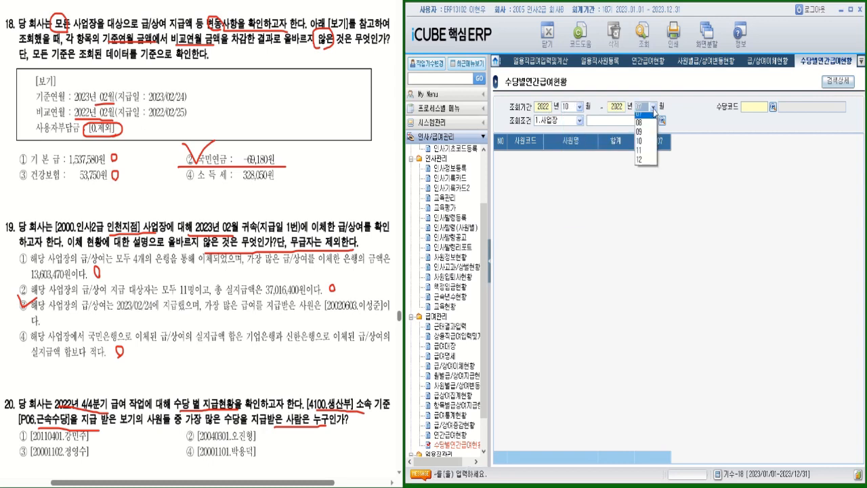
pyautogui.click(647, 223)
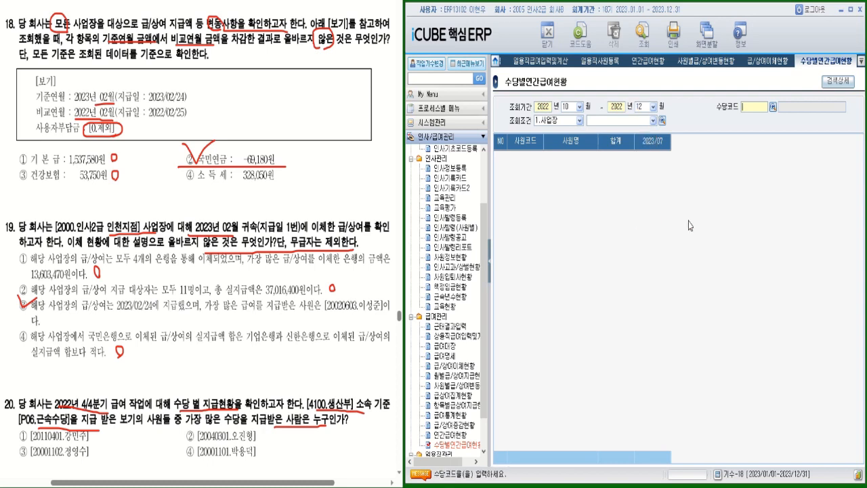
# Step: Set the 수당코드 to P06 근속수당 and run the query with the 부서 condition limited to 4100 생산부
pyautogui.click(773, 106)
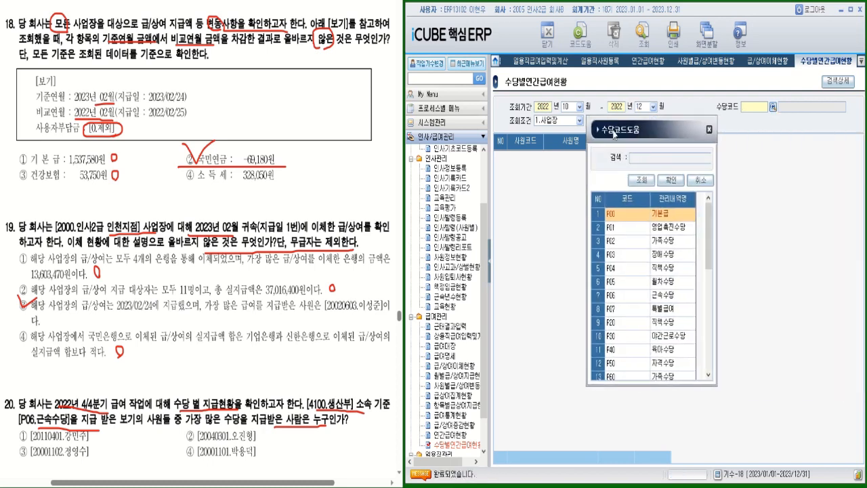
pyautogui.doubleClick(671, 295)
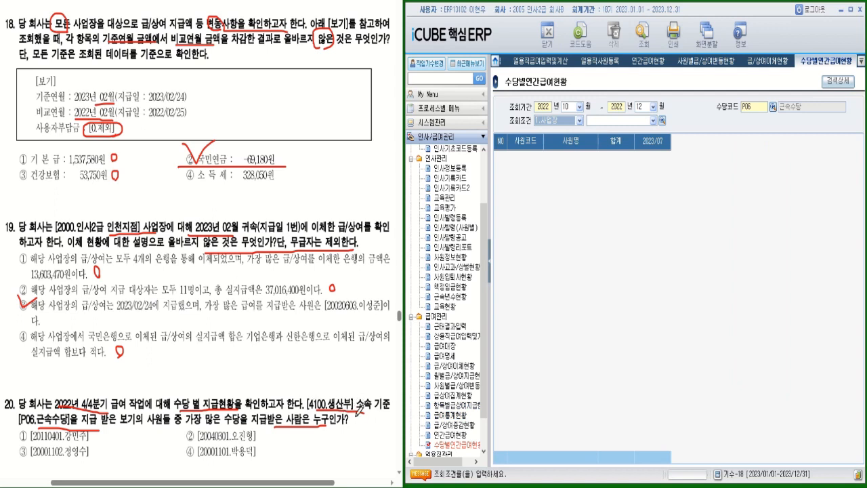
pyautogui.click(579, 120)
pyautogui.click(550, 140)
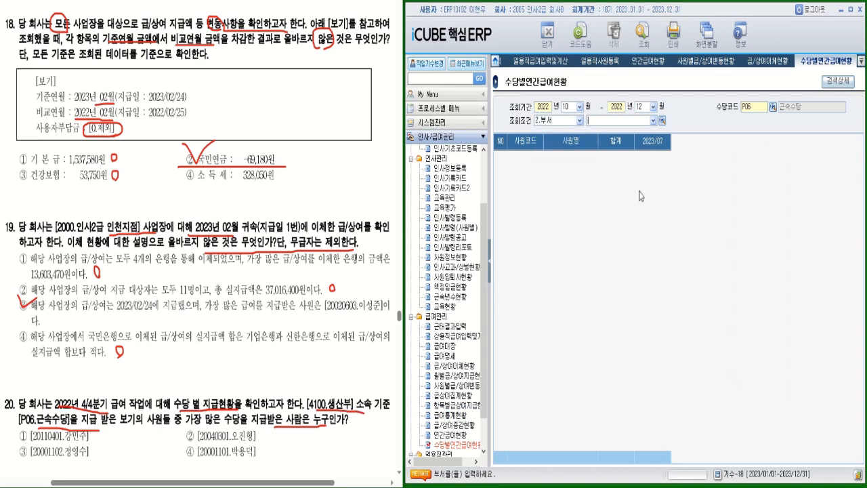
pyautogui.click(661, 121)
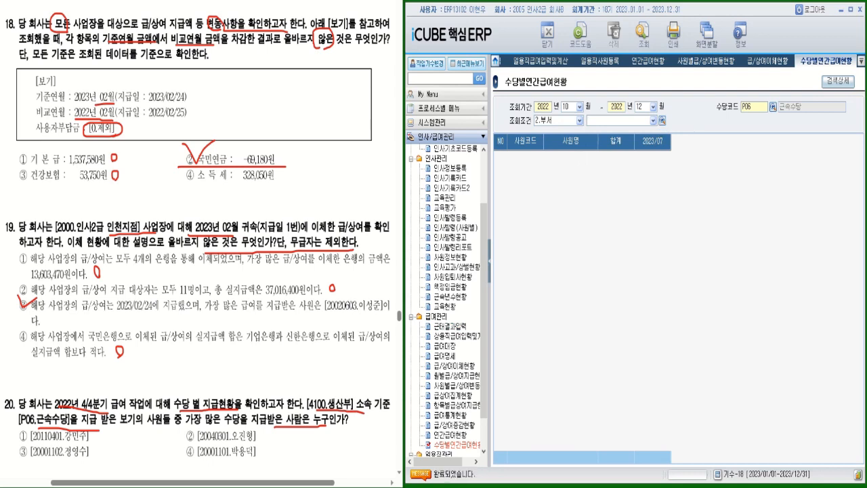
pyautogui.click(630, 275)
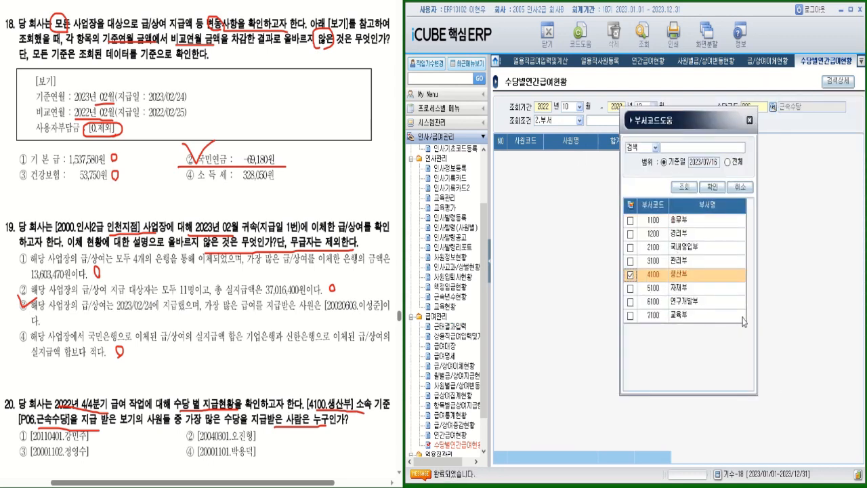
pyautogui.click(712, 187)
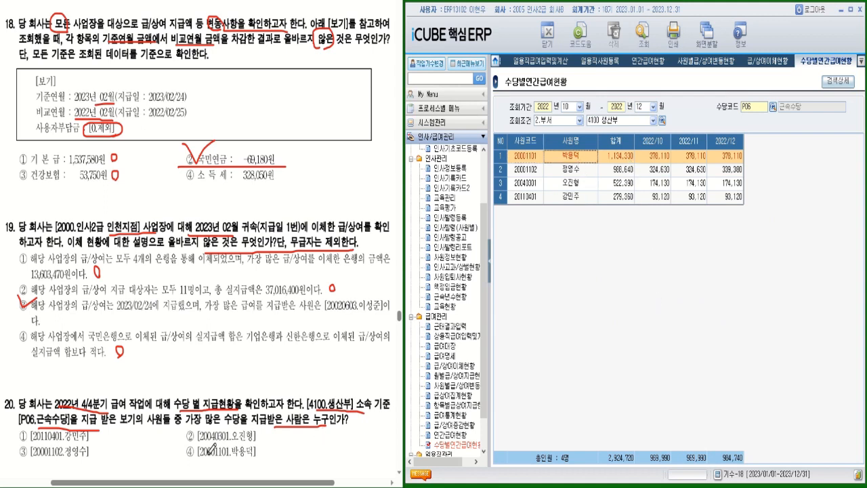
# Step: Check-mark and underline question 20's choice 4 as the answer
pyautogui.moveTo(181, 444); pyautogui.dragTo(197, 436)
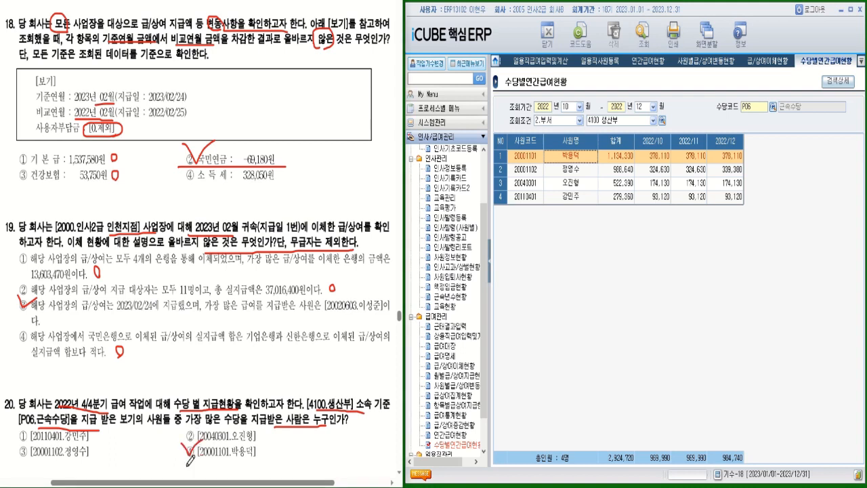
pyautogui.moveTo(187, 466); pyautogui.dragTo(266, 466)
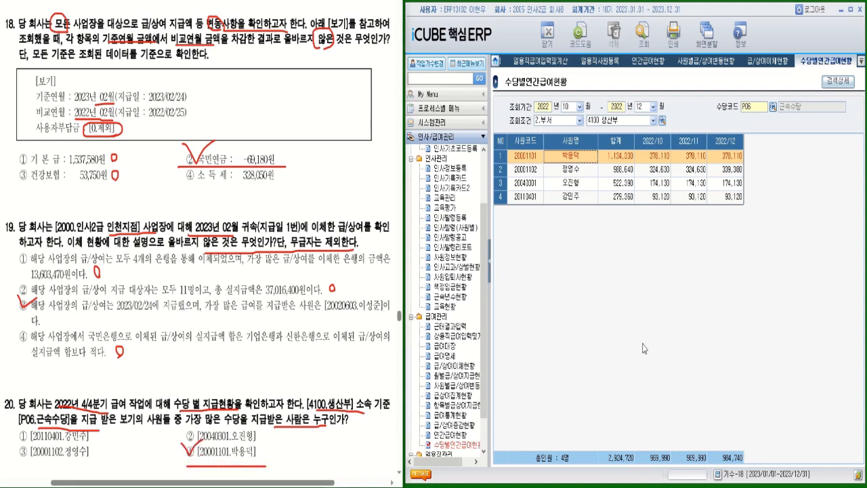